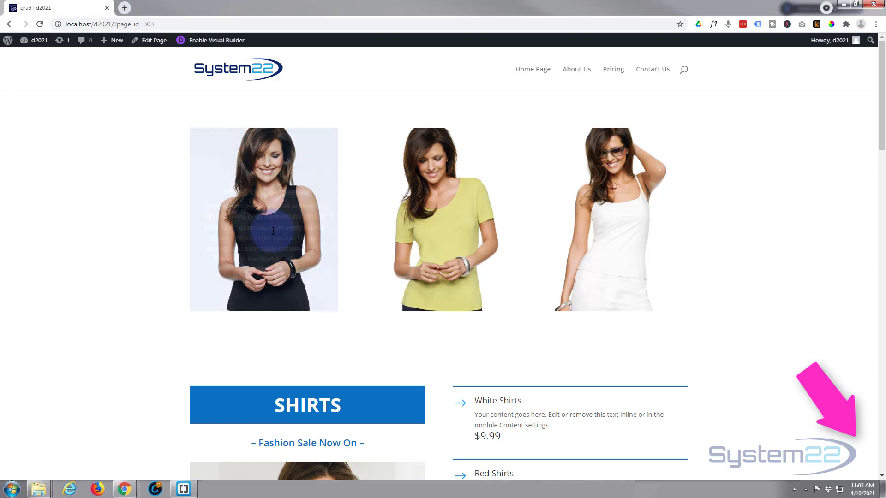
# - Examine the page's Shirts, Dresses and Jackets sections and how their headings behave while the page moves
pyautogui.scroll(-3, 193, 230)
pyautogui.scroll(-2, 184, 235)
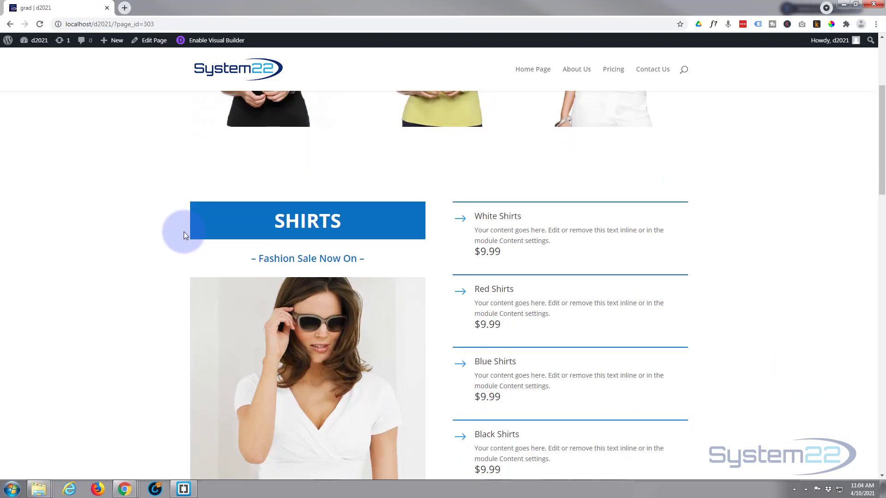
pyautogui.scroll(-2, 179, 235)
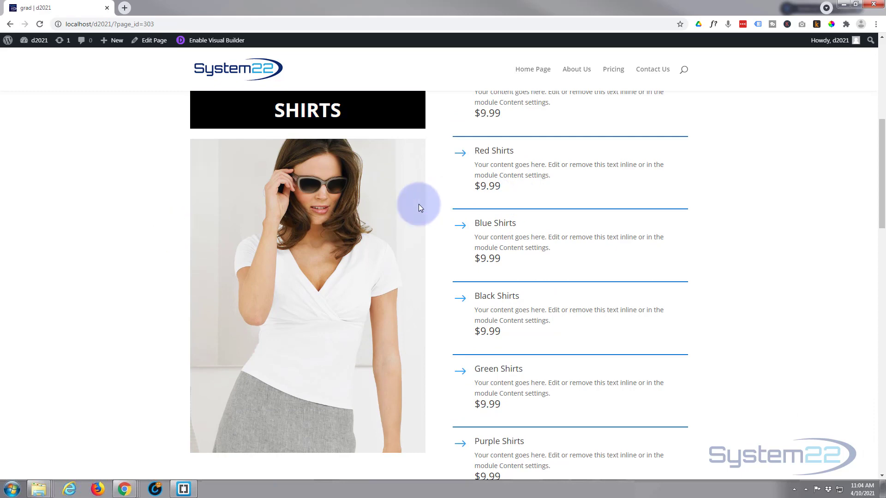
pyautogui.scroll(-2, 140, 225)
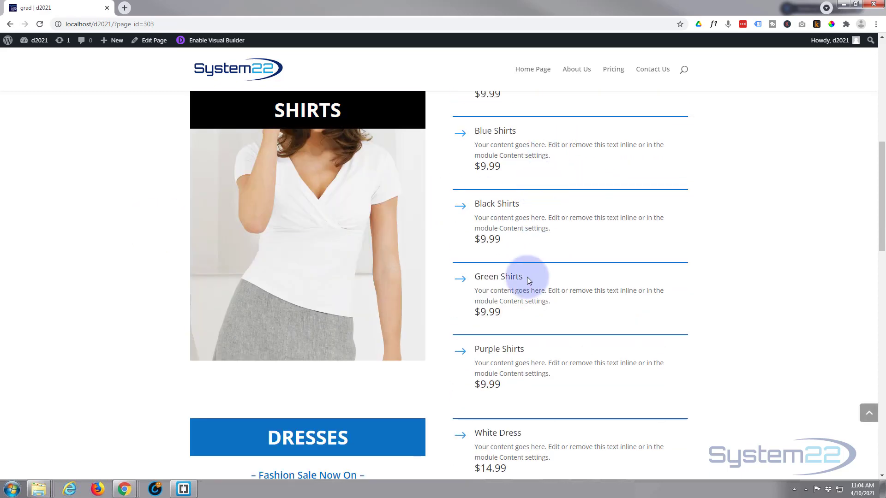
pyautogui.scroll(-3, 158, 293)
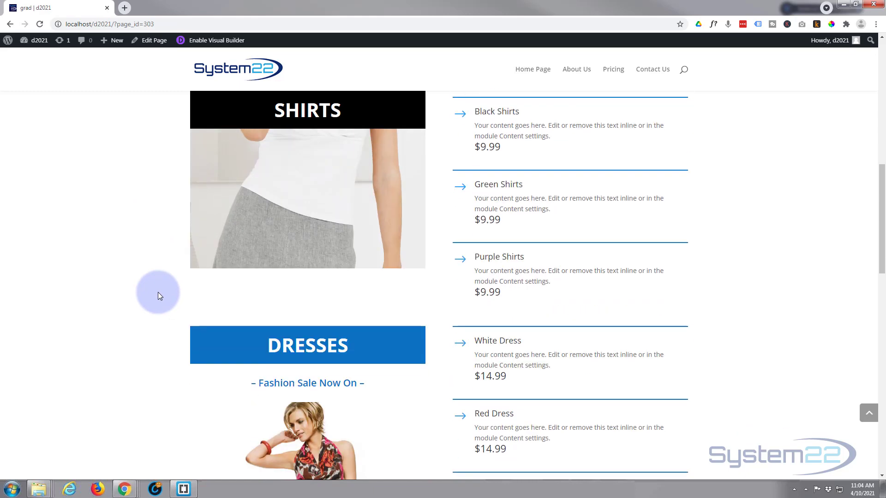
pyautogui.scroll(-3, 158, 296)
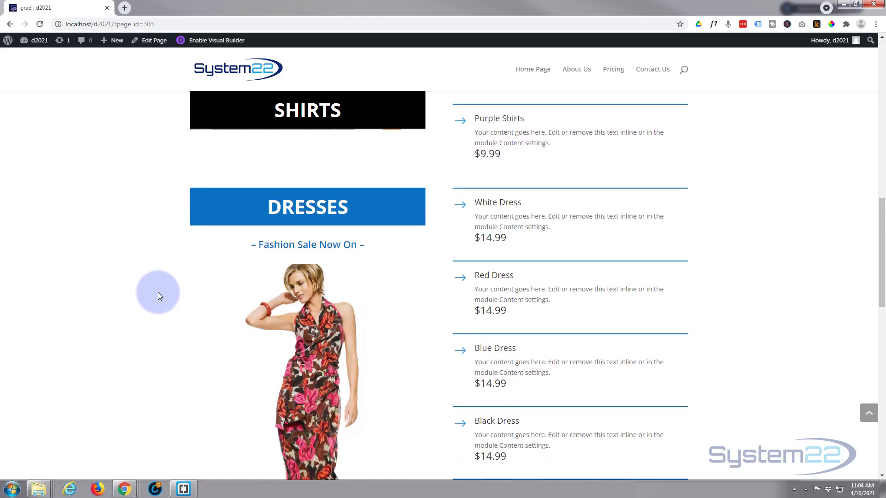
pyautogui.scroll(-4, 157, 296)
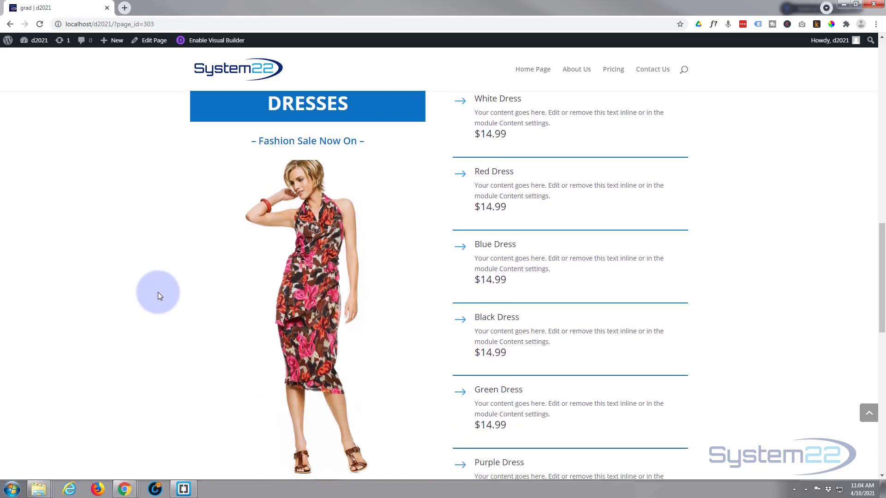
pyautogui.scroll(-7, 159, 293)
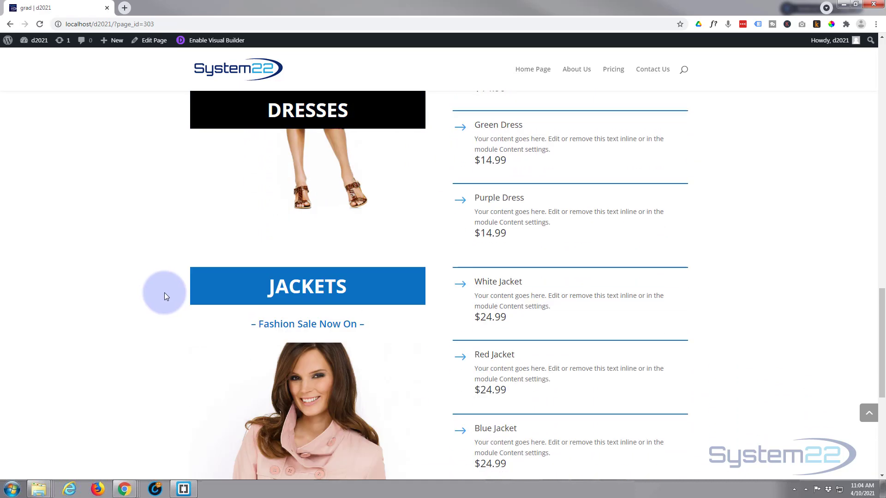
pyautogui.scroll(-2, 165, 292)
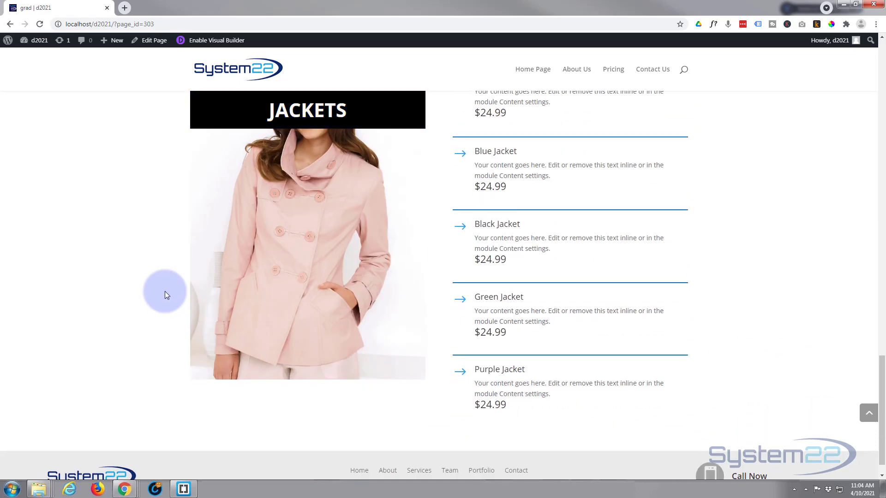
pyautogui.scroll(8, 163, 292)
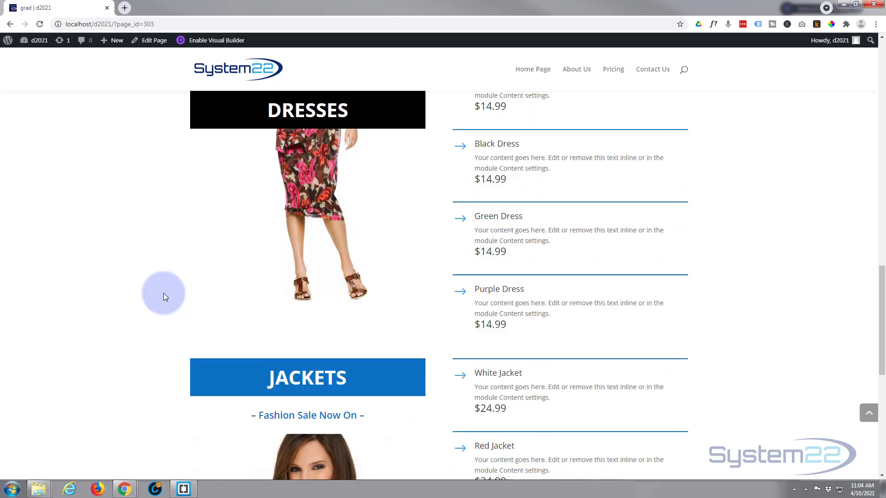
pyautogui.scroll(12, 163, 292)
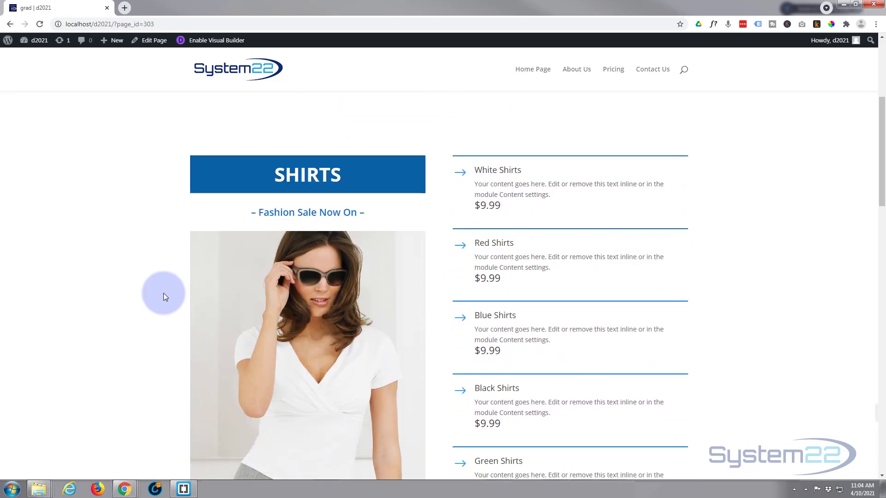
pyautogui.scroll(2, 164, 292)
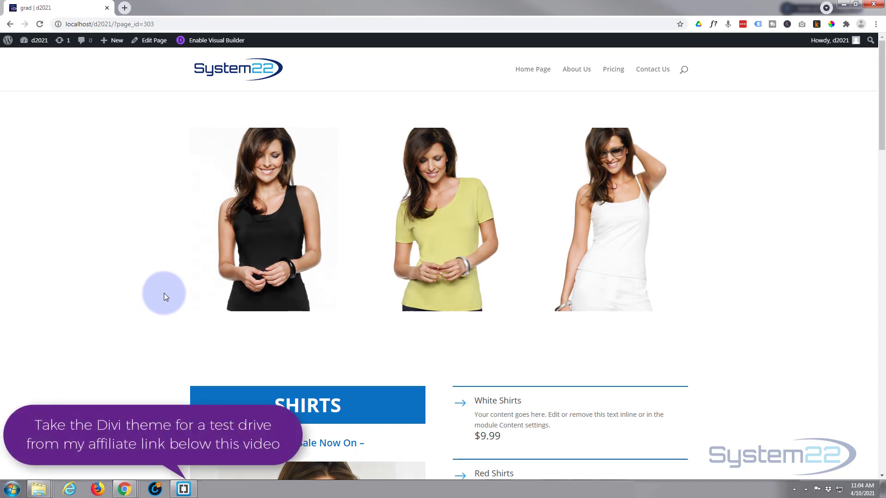
# - Preview the page in the developer tools' iPhone X emulation and examine the headings down through the Jackets section
pyautogui.press('F12')
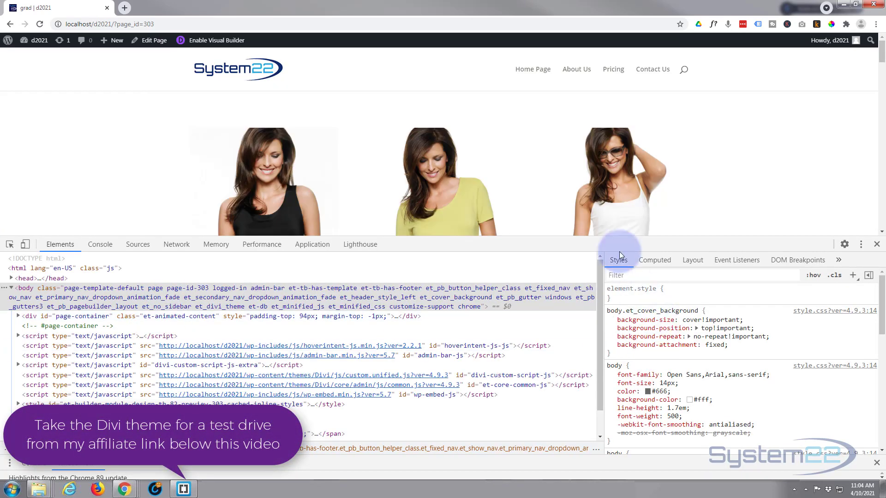
pyautogui.moveTo(544, 238); pyautogui.dragTo(530, 441)
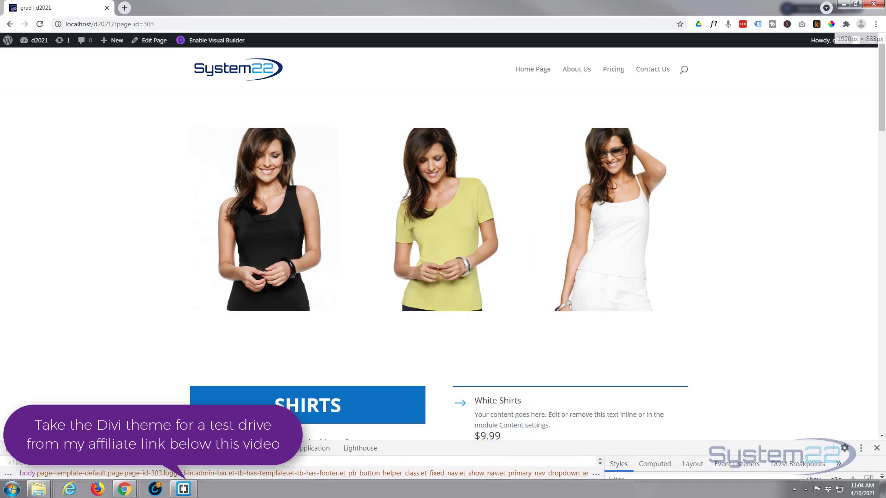
pyautogui.click(18, 448)
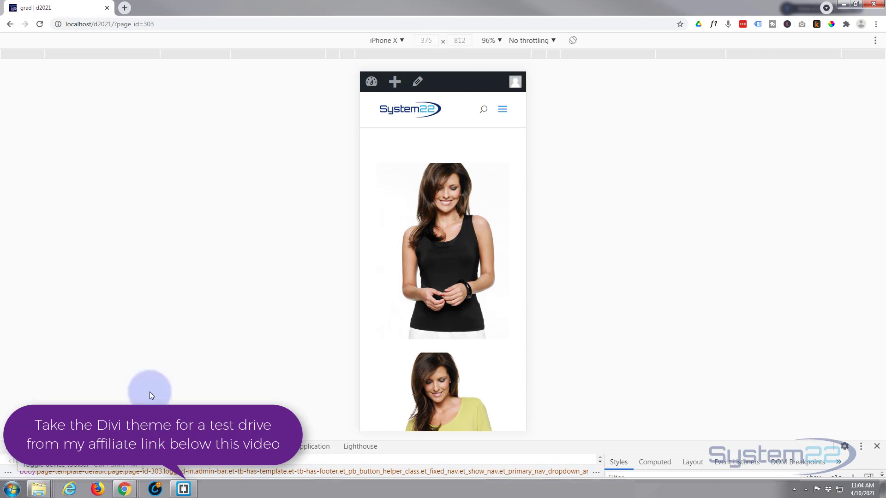
pyautogui.scroll(-10, 432, 269)
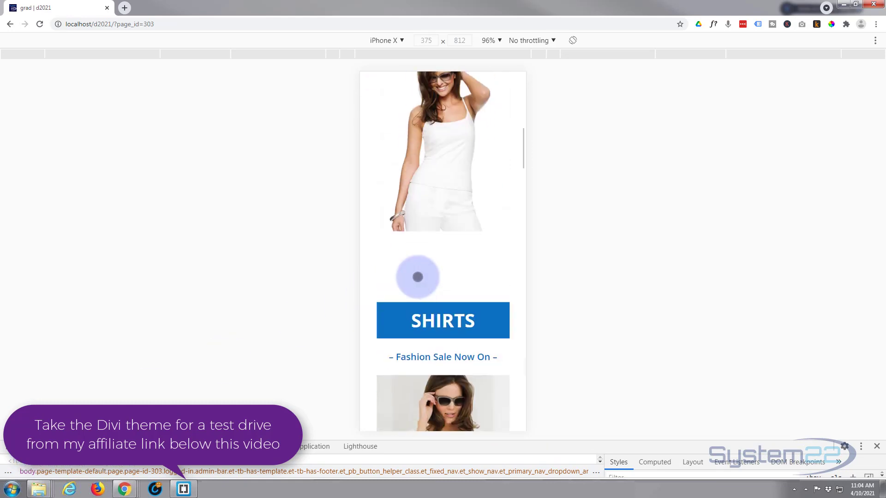
pyautogui.scroll(-3, 403, 265)
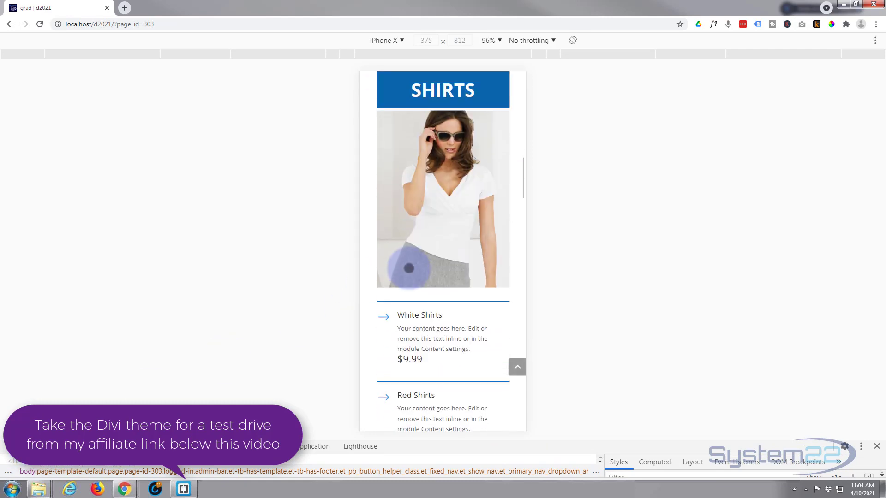
pyautogui.scroll(-15, 409, 268)
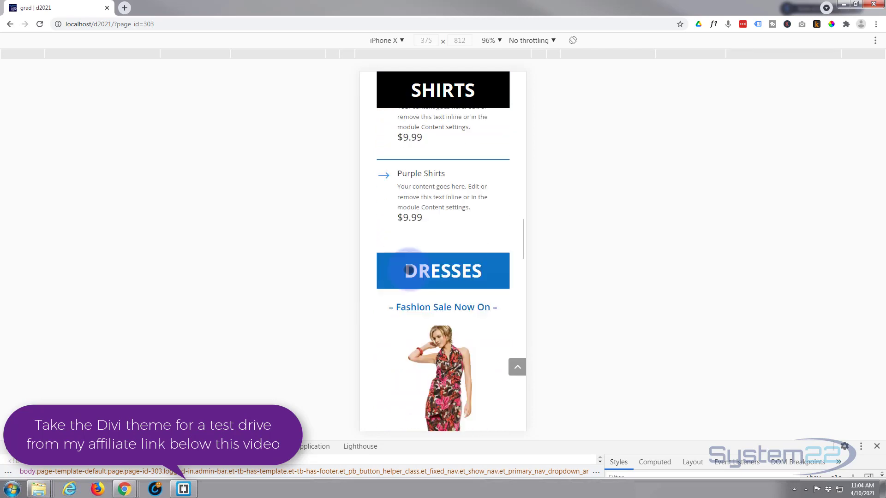
pyautogui.scroll(-15, 409, 270)
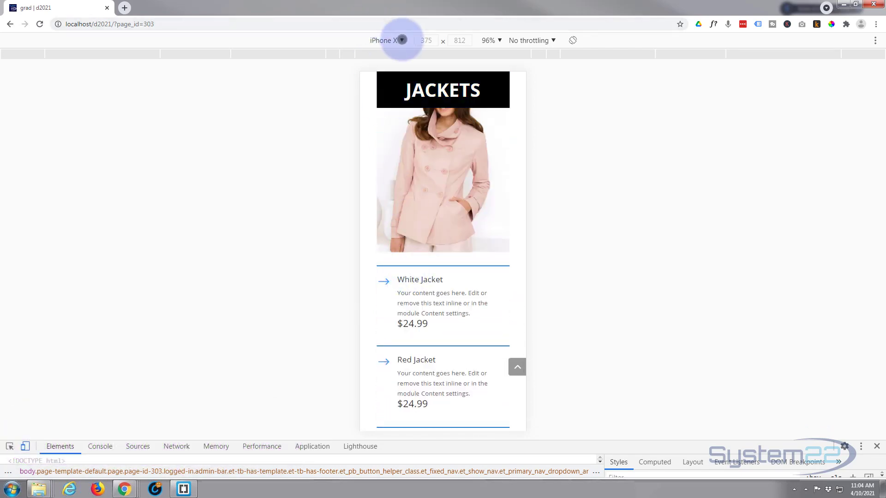
# - Preview the page at iPad size, examine the headings in each product section, and close the developer tools
pyautogui.click(401, 40)
pyautogui.click(400, 162)
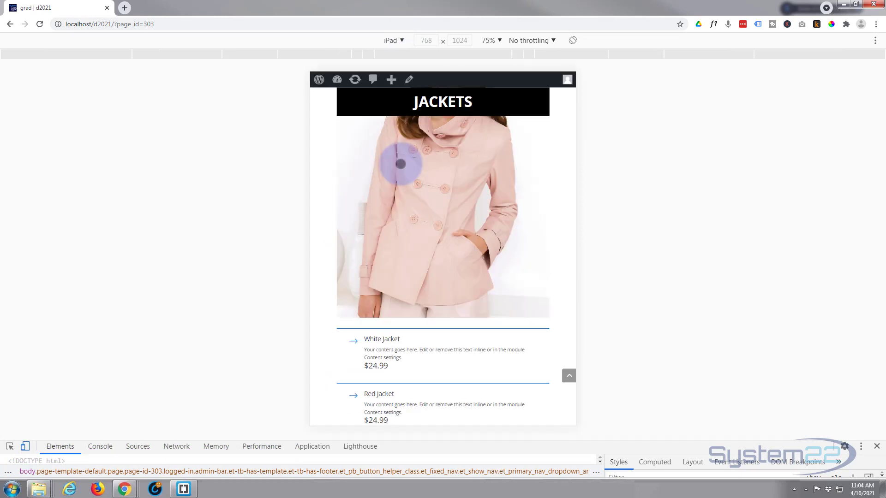
pyautogui.scroll(-7, 337, 196)
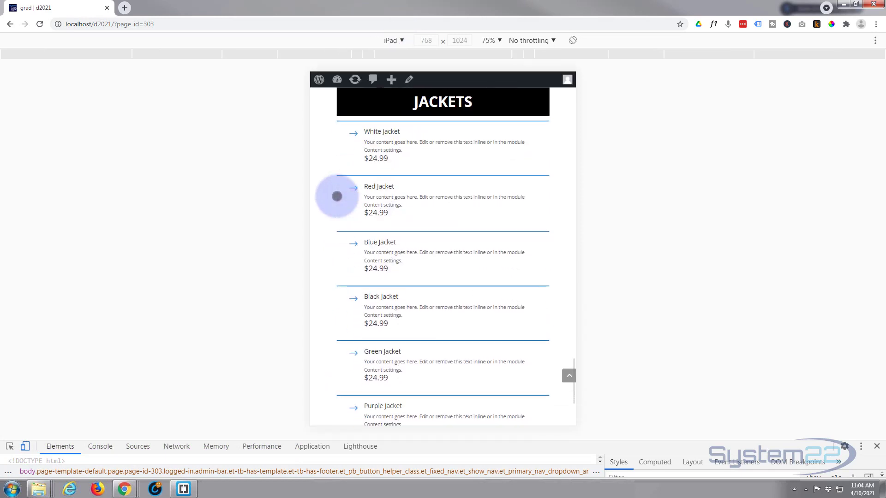
pyautogui.scroll(7, 337, 196)
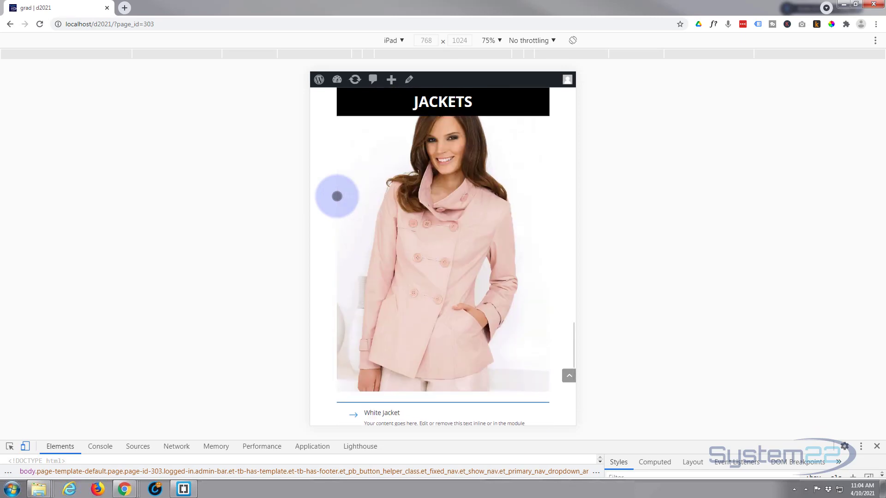
pyautogui.scroll(8, 337, 196)
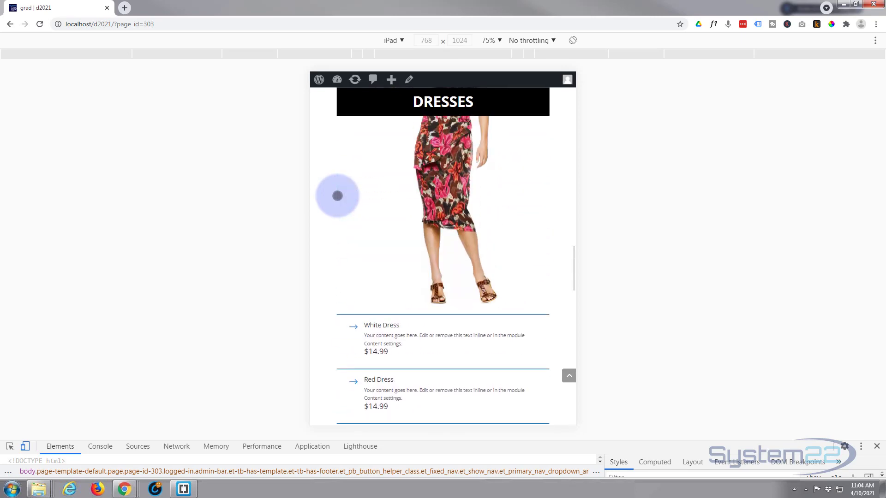
pyautogui.scroll(8, 337, 196)
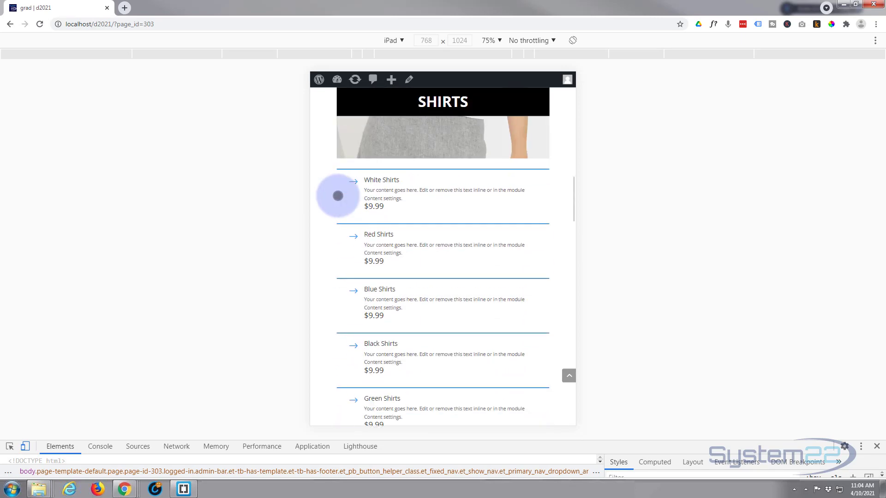
pyautogui.scroll(8, 339, 195)
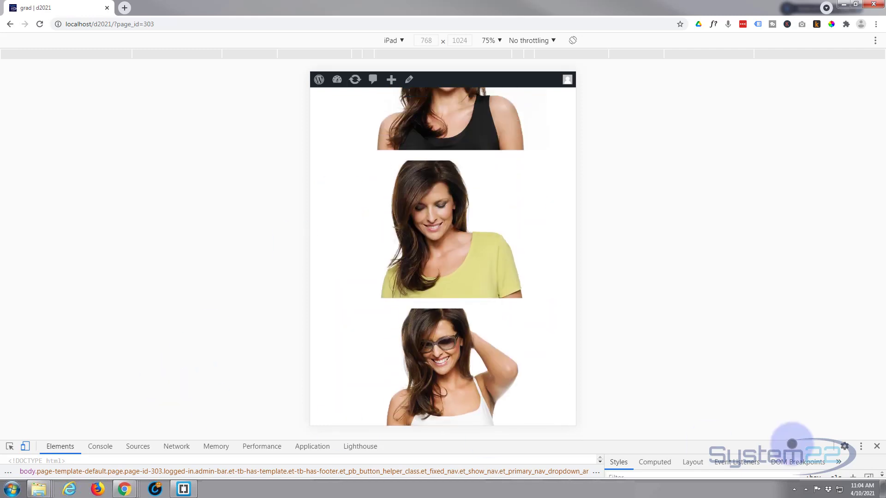
pyautogui.click(877, 446)
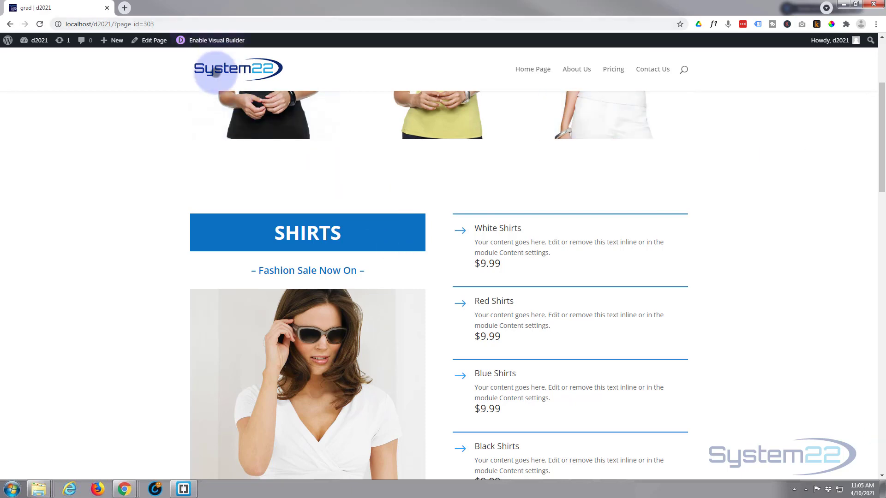
# - Enable the Visual Builder for the page and delete the product list section below the three model images
pyautogui.scroll(4, 187, 145)
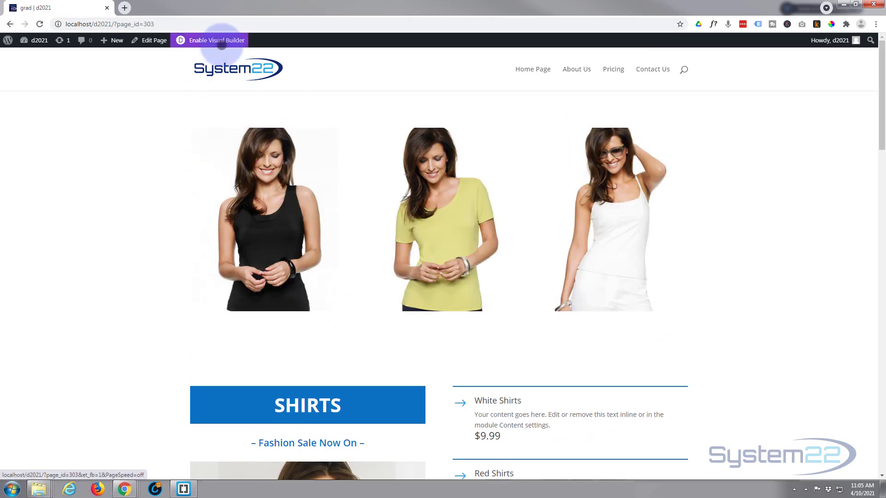
pyautogui.click(220, 41)
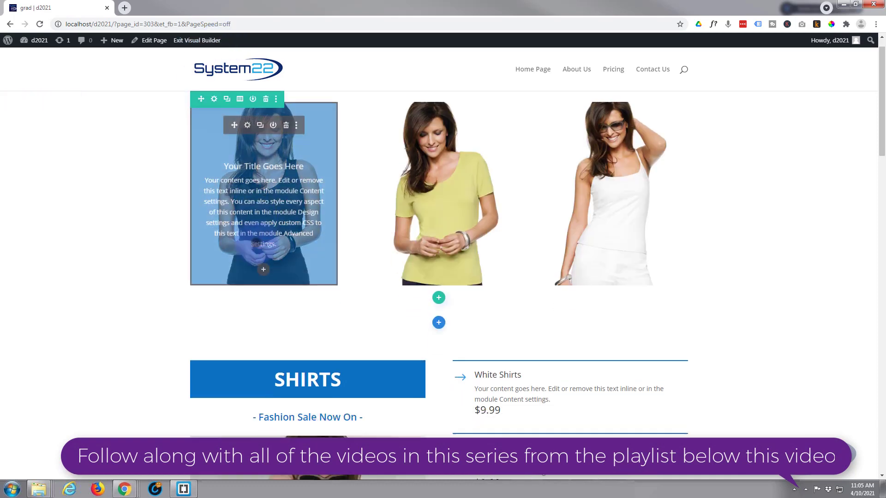
pyautogui.scroll(-4, 254, 240)
pyautogui.moveTo(267, 222)
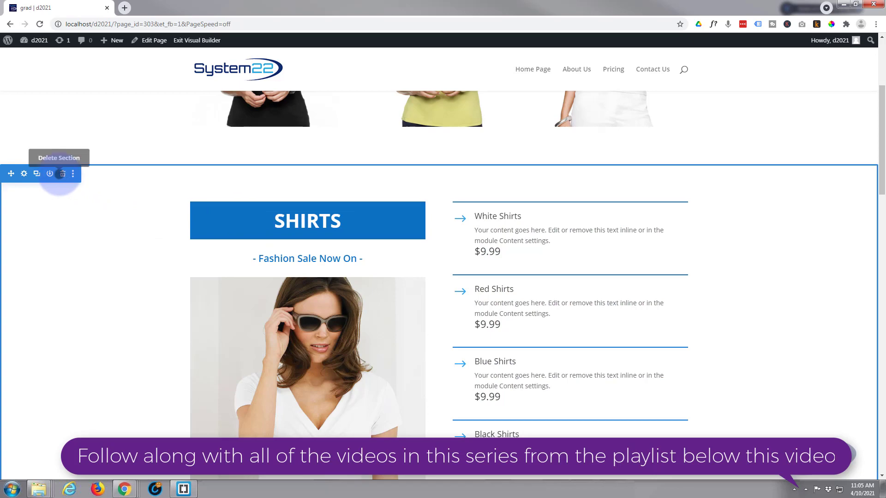
pyautogui.click(62, 174)
# - Add a new regular section below the three model images with a row of two equal columns
pyautogui.moveTo(419, 314)
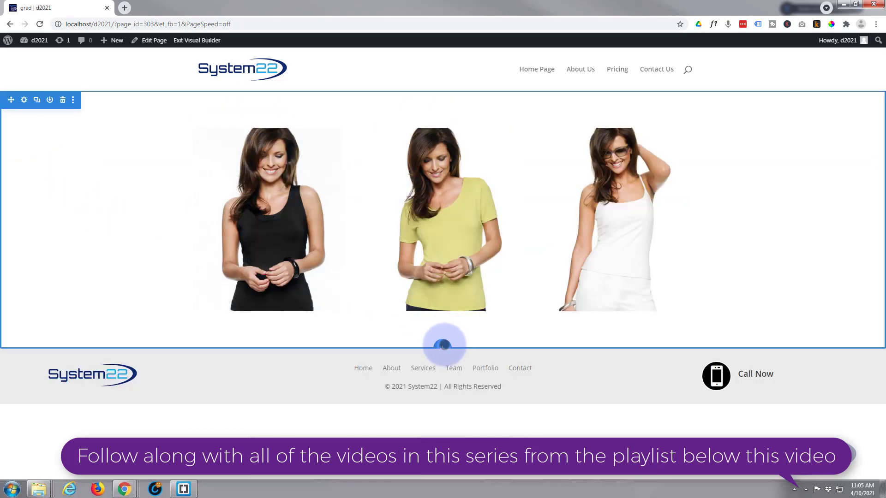
pyautogui.click(442, 344)
pyautogui.click(399, 314)
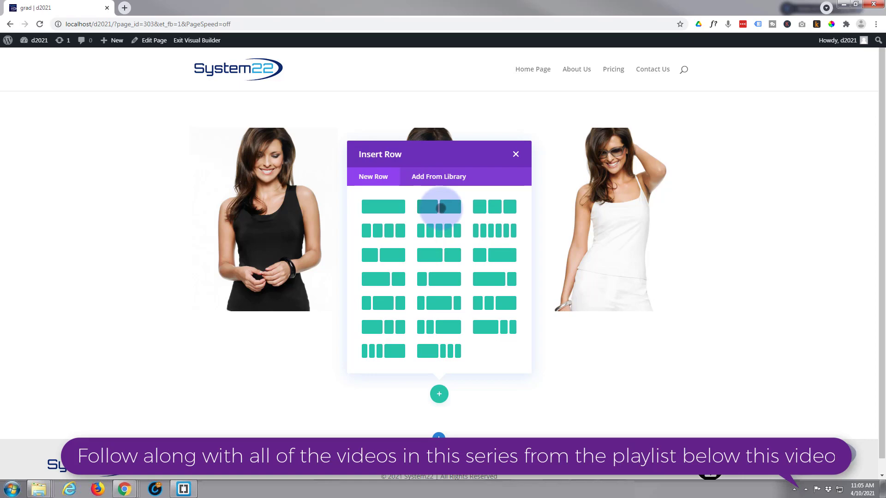
pyautogui.click(452, 207)
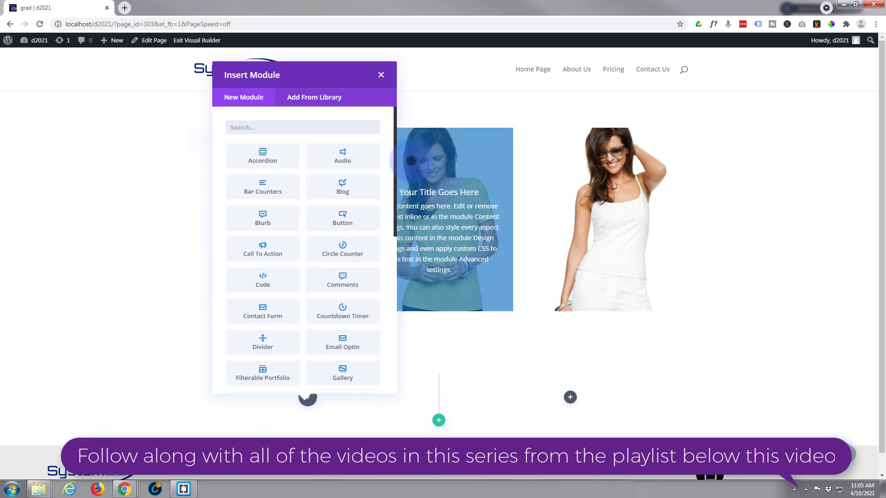
# - Insert a Text module into the first column of the new two-column row
pyautogui.scroll(-6, 295, 228)
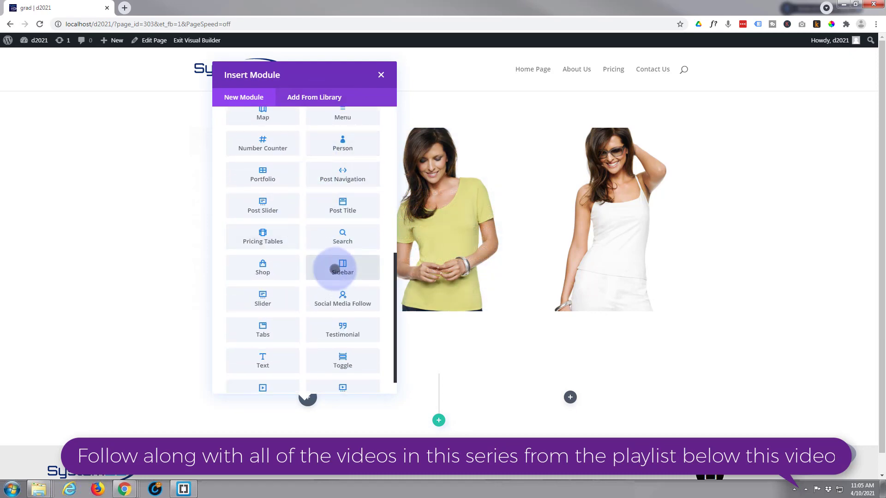
pyautogui.scroll(-1, 336, 272)
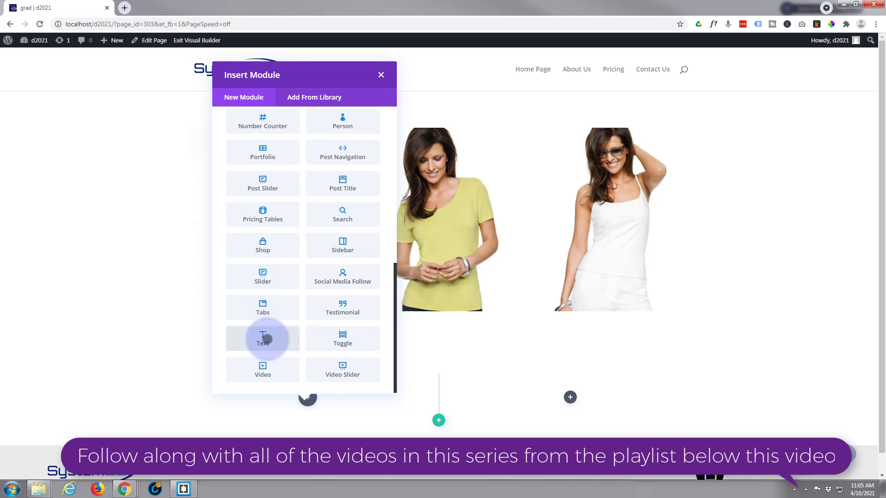
pyautogui.click(267, 340)
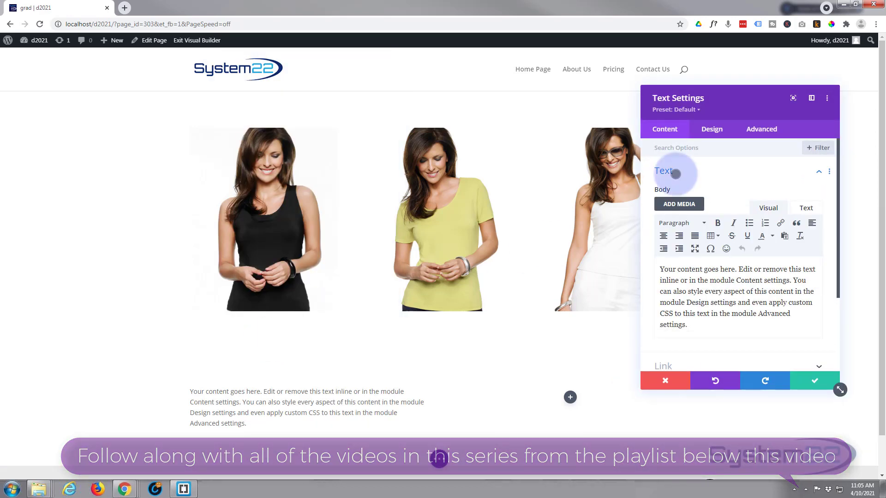
# - Replace the new text module's placeholder body with "Shirts" and view its link target choices
pyautogui.moveTo(693, 327); pyautogui.dragTo(646, 271)
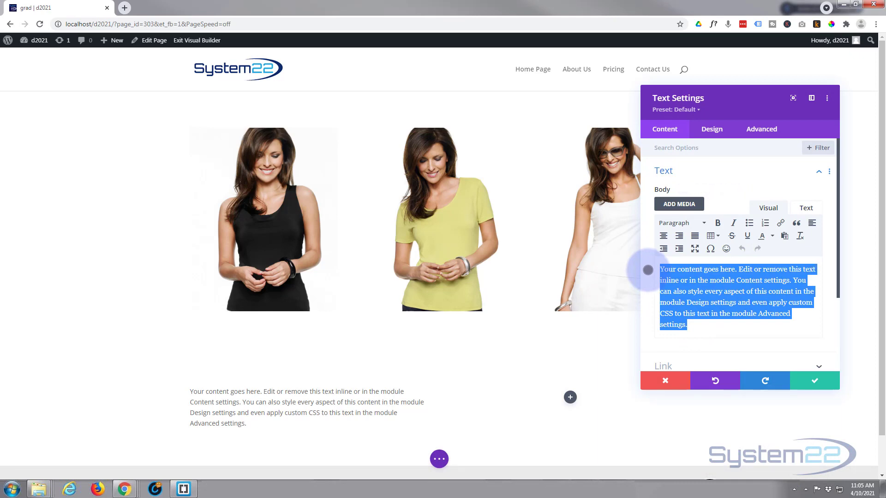
pyautogui.write('Shirts')
pyautogui.scroll(-2, 740, 270)
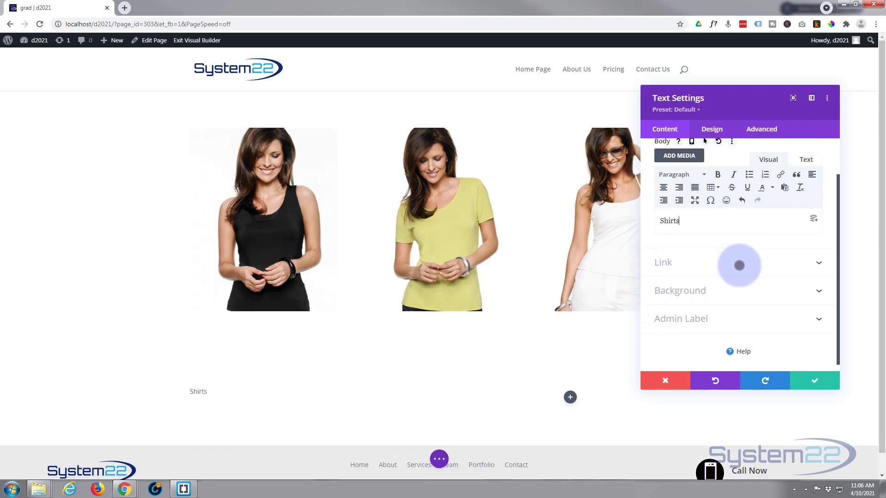
pyautogui.click(689, 262)
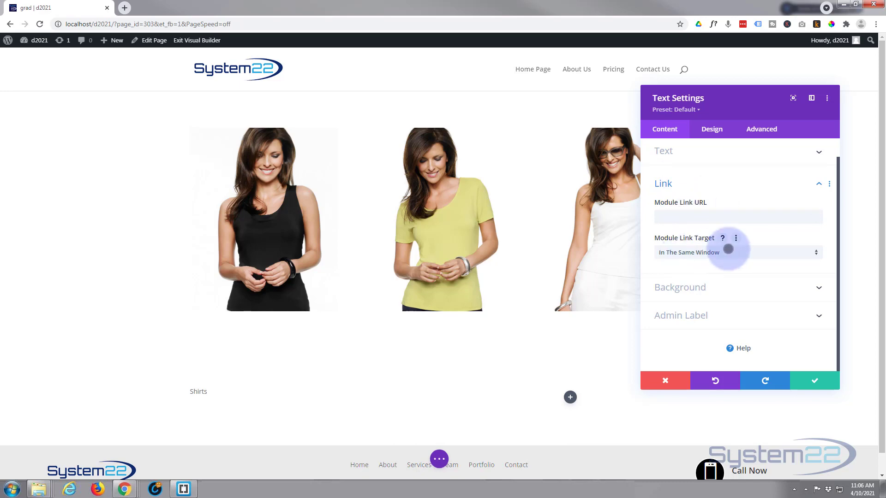
pyautogui.click(735, 251)
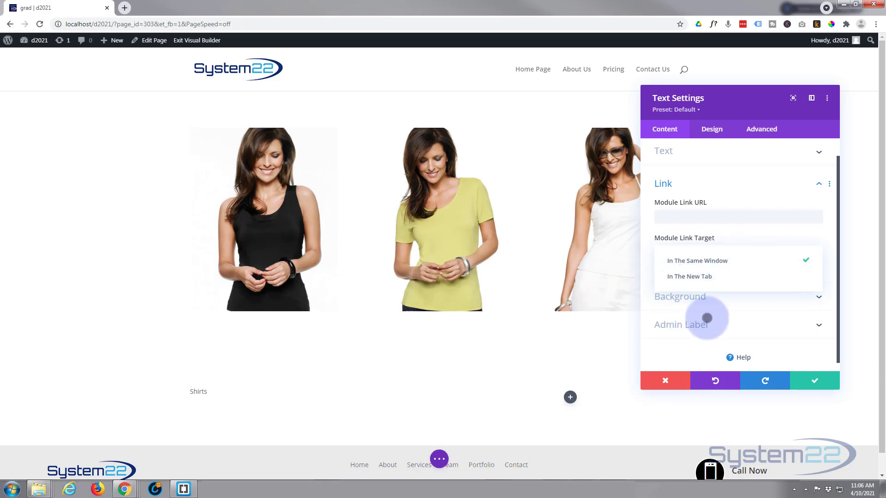
# - Set the Shirts heading's text size to 42px
pyautogui.click(712, 129)
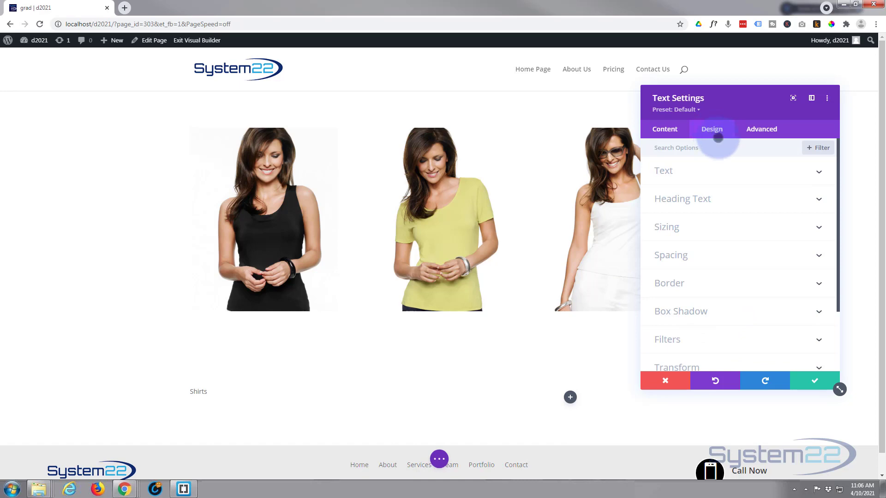
pyautogui.click(723, 173)
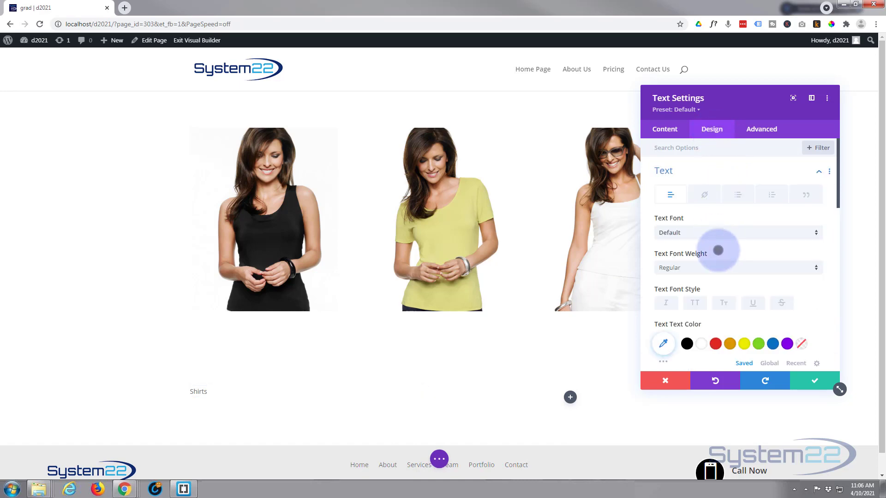
pyautogui.scroll(-1, 722, 257)
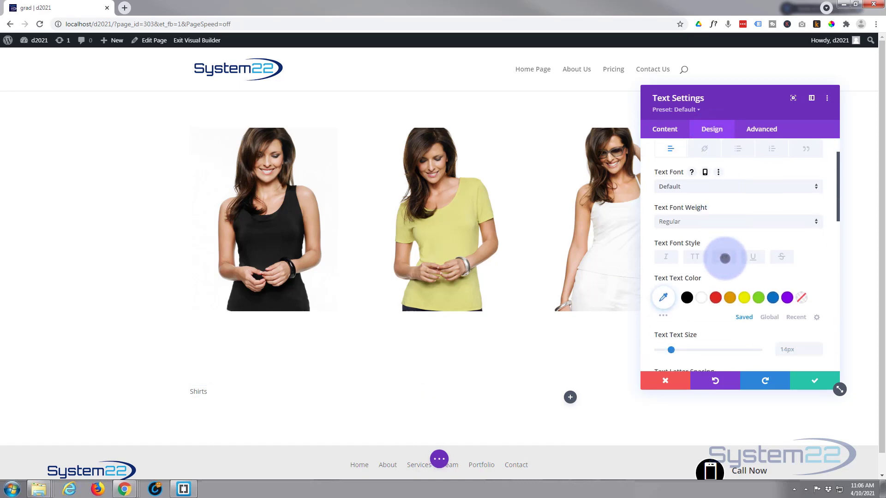
pyautogui.scroll(-2, 724, 258)
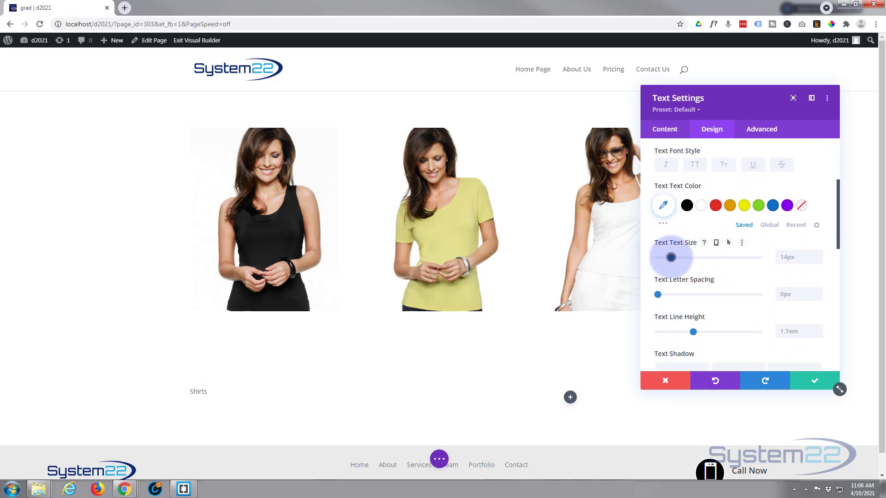
pyautogui.moveTo(670, 257); pyautogui.dragTo(688, 257)
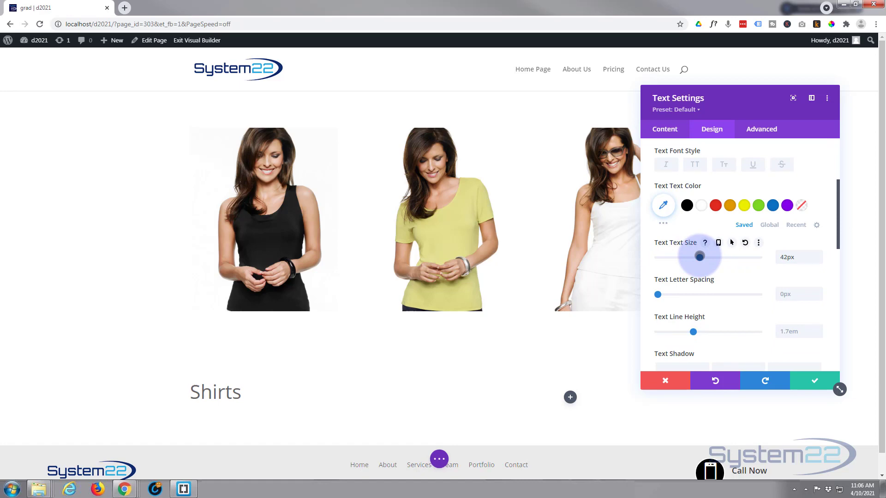
pyautogui.moveTo(698, 257); pyautogui.dragTo(699, 258)
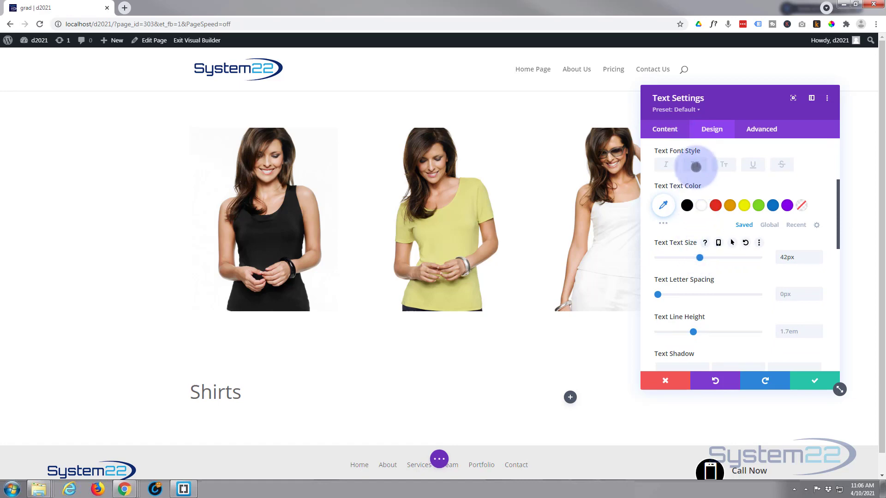
# - Make the Shirts heading all uppercase and center its text alignment
pyautogui.click(694, 165)
pyautogui.scroll(2, 699, 188)
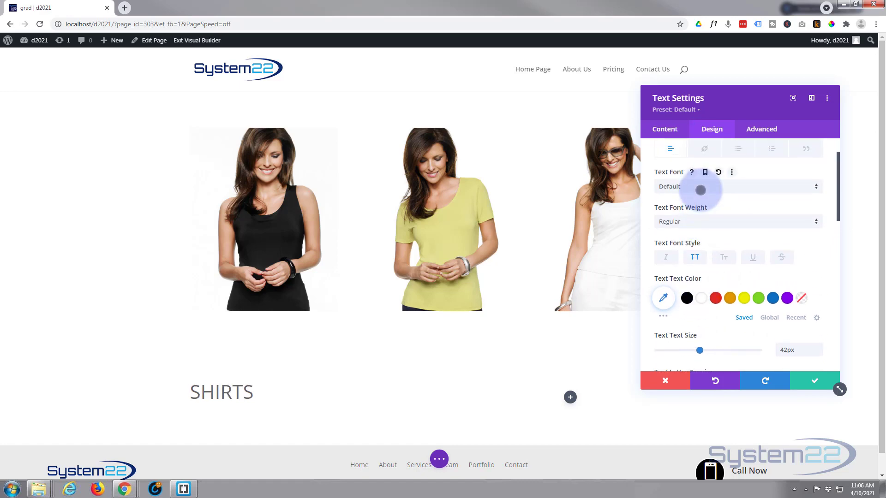
pyautogui.scroll(-5, 700, 191)
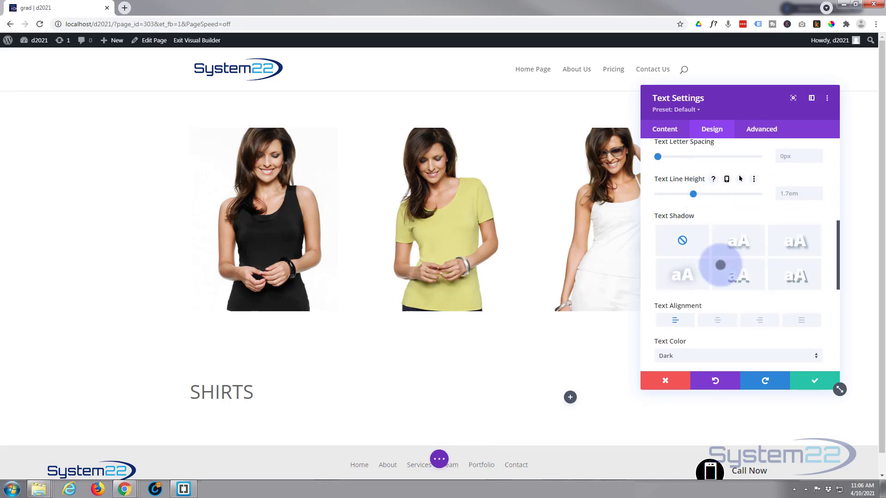
pyautogui.click(719, 319)
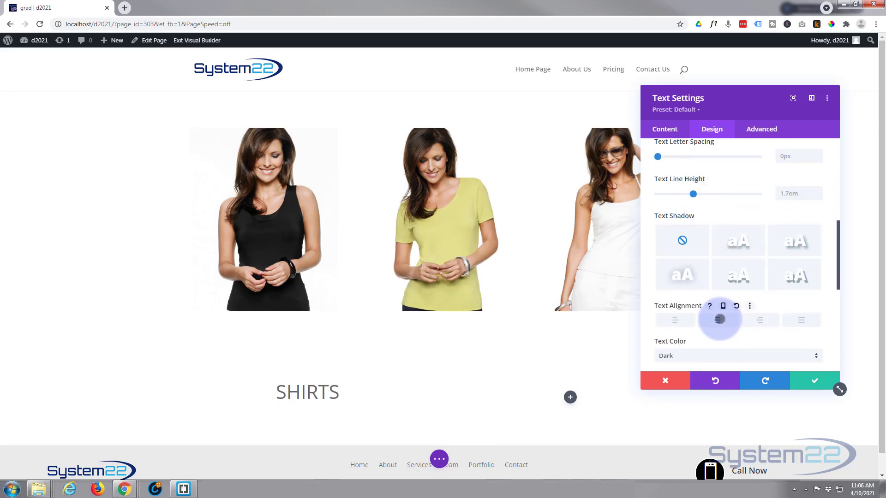
# - Set the Shirts heading's font weight to Bold
pyautogui.scroll(5, 696, 192)
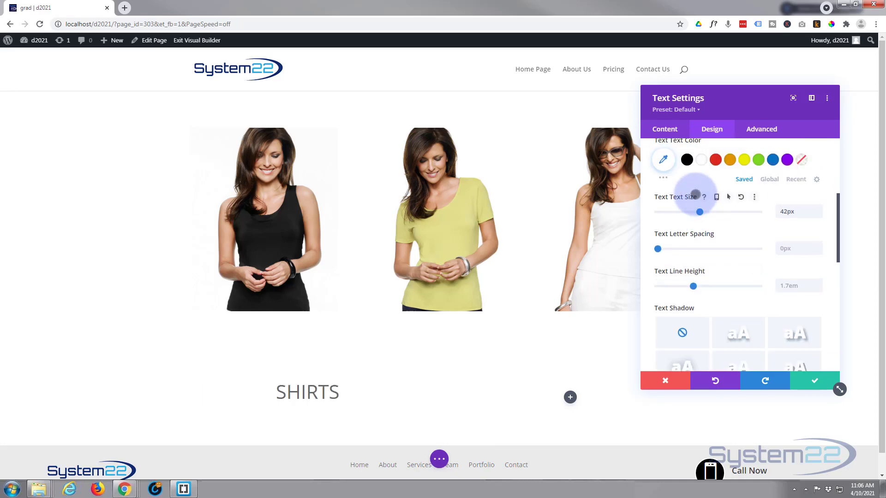
pyautogui.scroll(1, 679, 217)
pyautogui.click(683, 219)
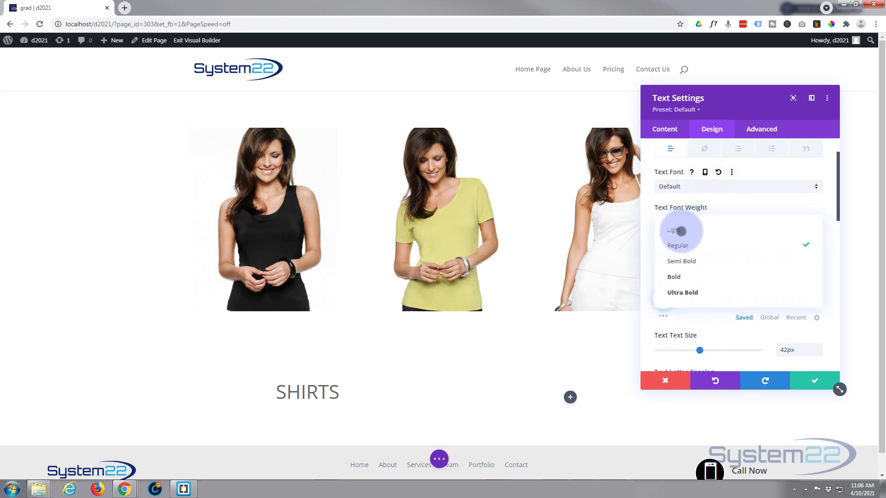
pyautogui.click(678, 277)
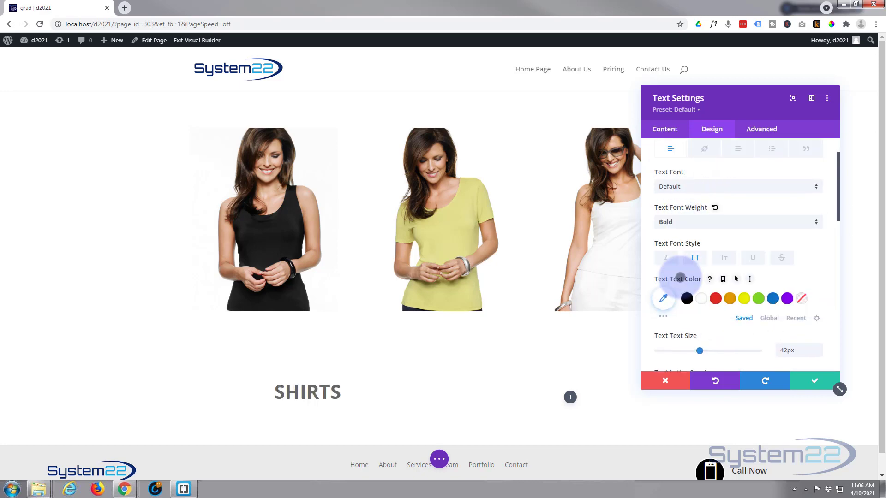
# - Give the Shirts text module a solid blue background from the saved colors
pyautogui.click(660, 131)
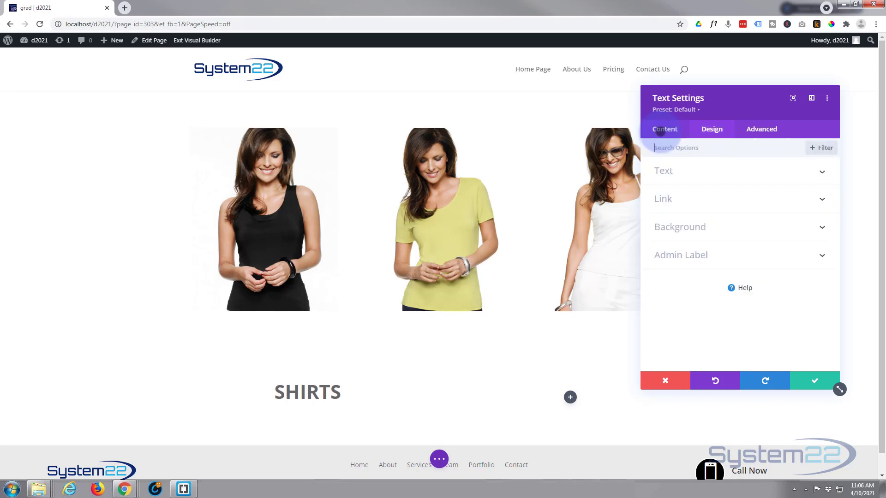
pyautogui.click(686, 228)
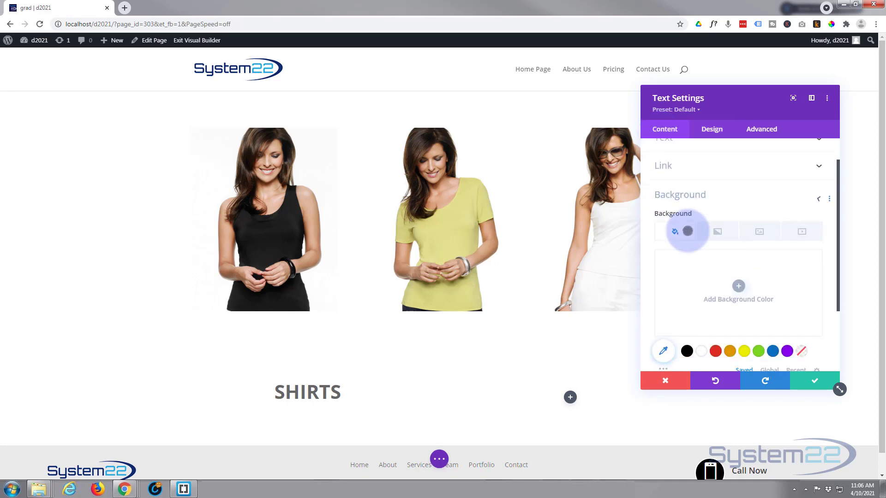
pyautogui.click(773, 308)
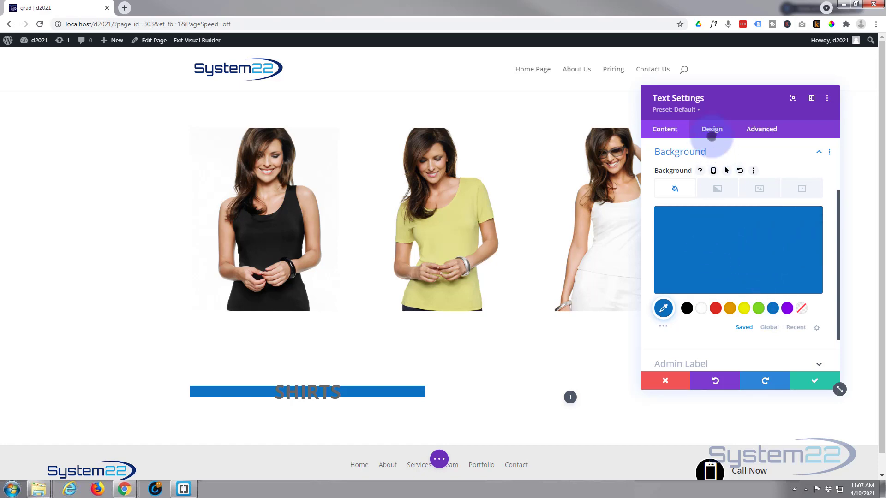
# - Set linked top and bottom padding of 30px on the Shirts text module
pyautogui.click(710, 130)
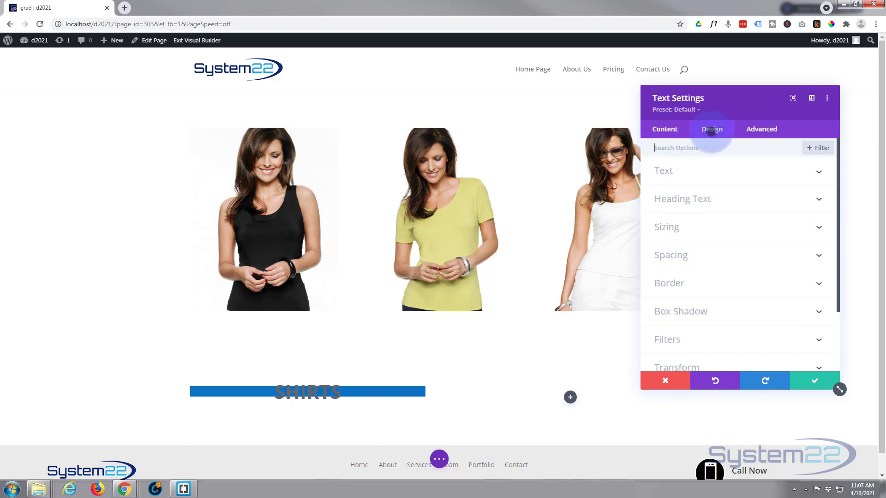
pyautogui.click(729, 260)
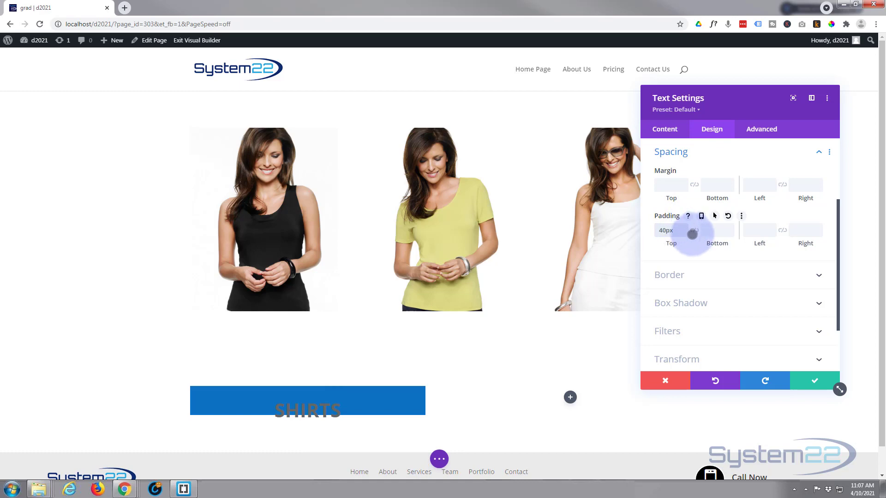
pyautogui.click(693, 230)
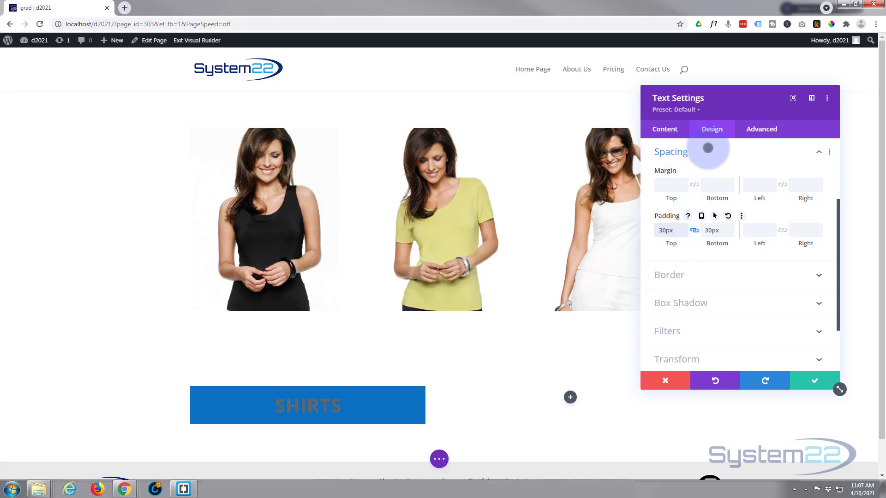
# - Change the Shirts heading's text color to white and save the module settings
pyautogui.click(708, 148)
pyautogui.scroll(2, 714, 182)
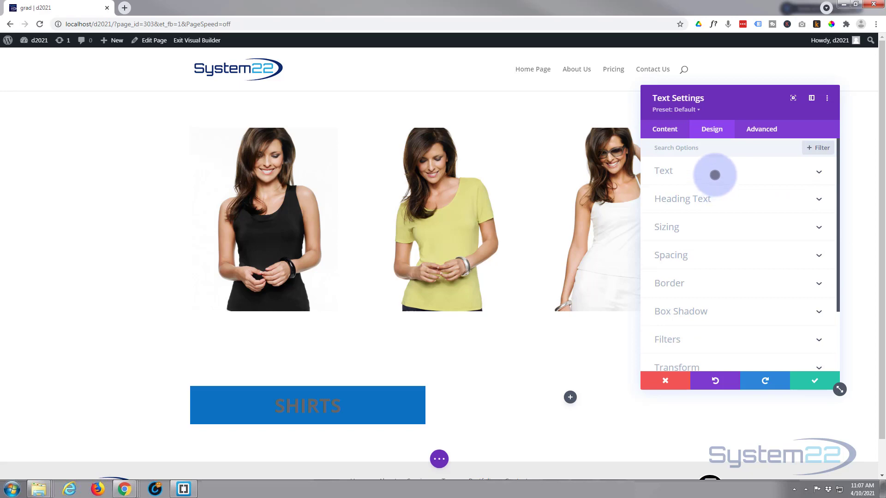
pyautogui.click(714, 175)
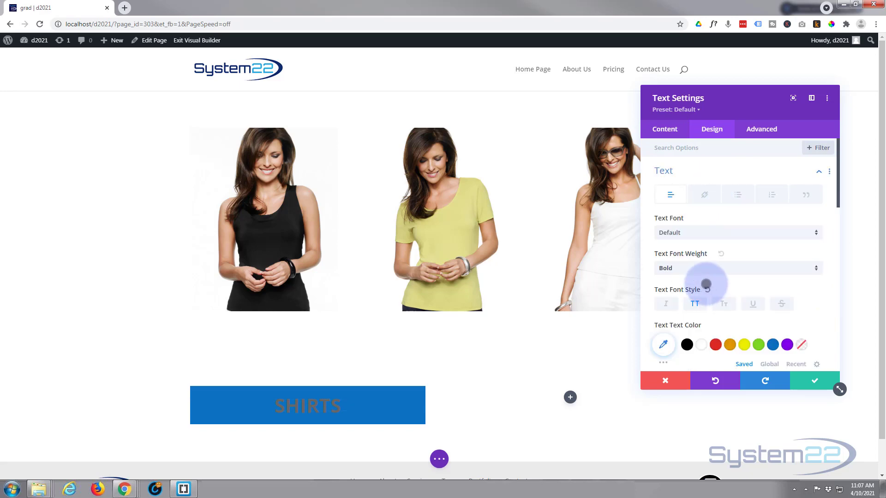
pyautogui.scroll(-3, 705, 279)
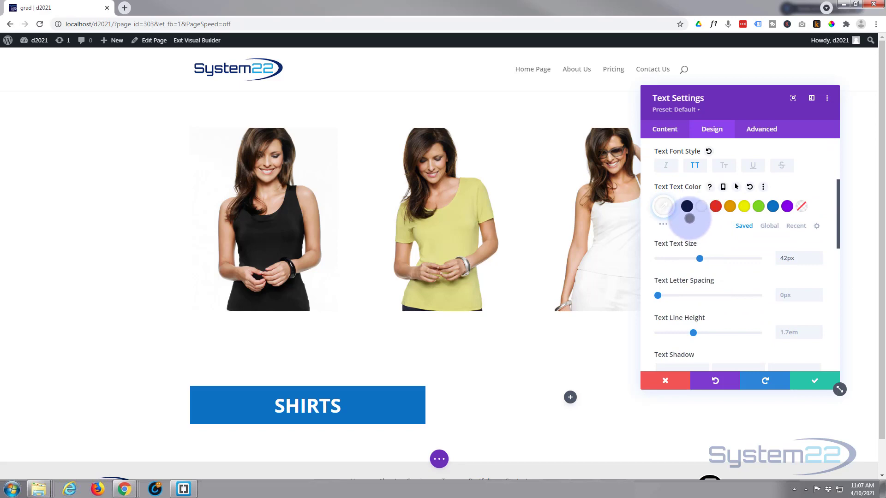
pyautogui.click(816, 383)
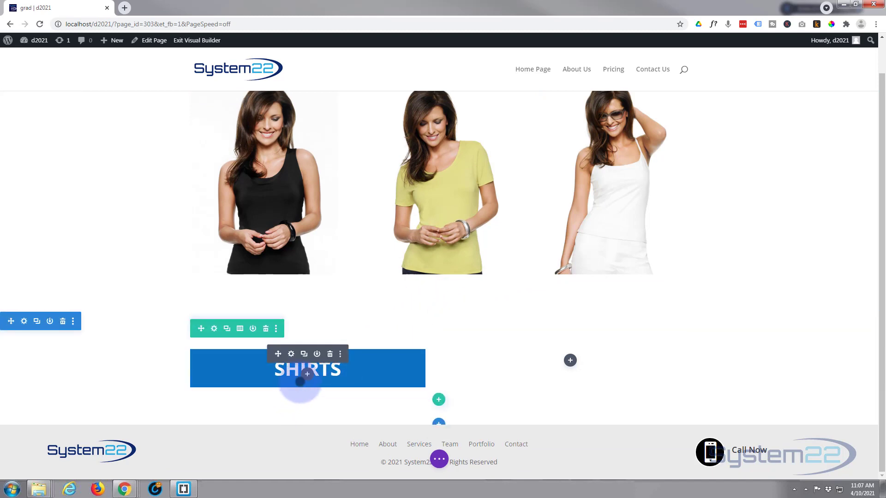
# - Insert another Text module beneath the Shirts heading and replace its placeholder body with "- Fashion Sale -"
pyautogui.click(307, 374)
pyautogui.scroll(-3, 332, 277)
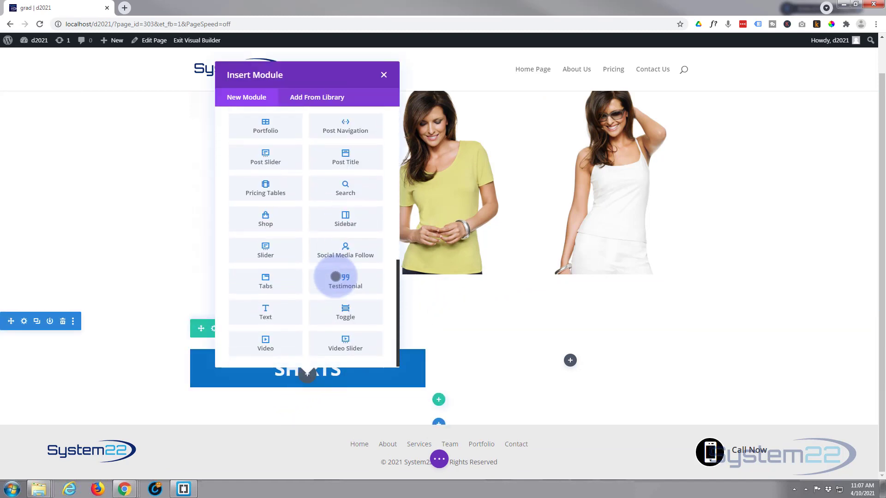
pyautogui.click(270, 310)
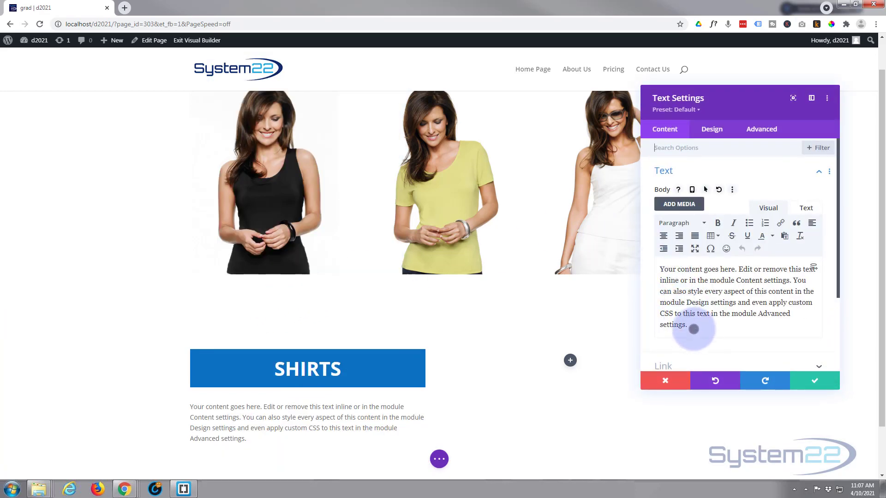
pyautogui.moveTo(689, 339); pyautogui.dragTo(652, 264)
pyautogui.press('BackSpace')
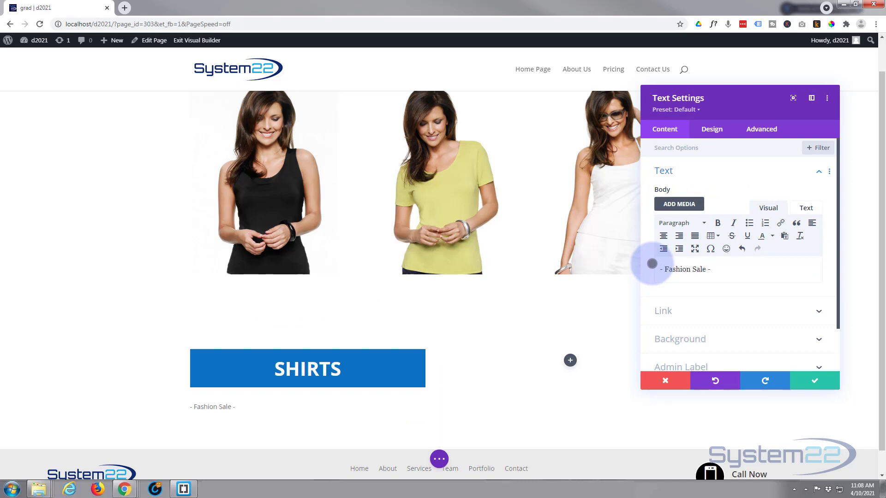
# - Set the "- Fashion Sale -" text's font weight to Semi Bold
pyautogui.click(717, 127)
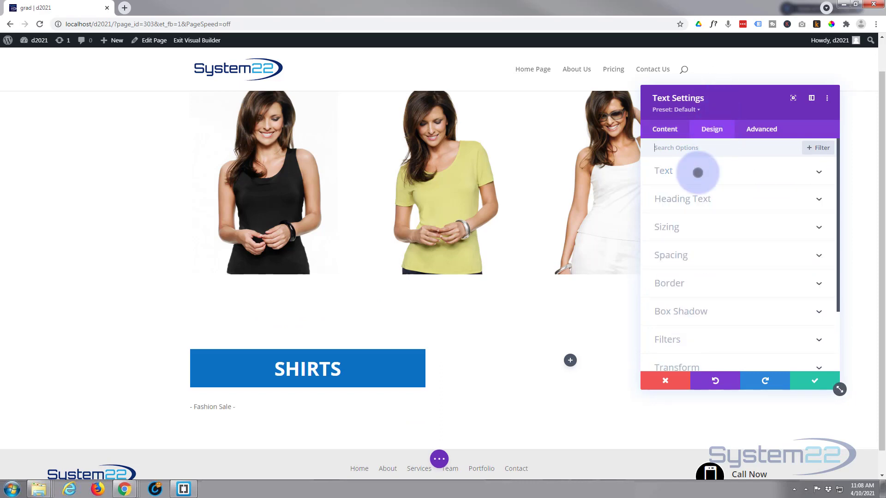
pyautogui.click(696, 173)
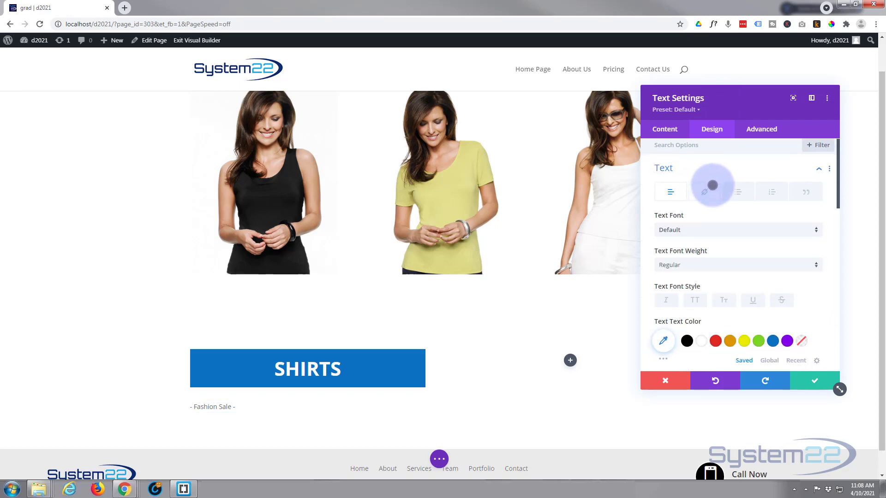
pyautogui.scroll(-2, 711, 185)
pyautogui.click(705, 176)
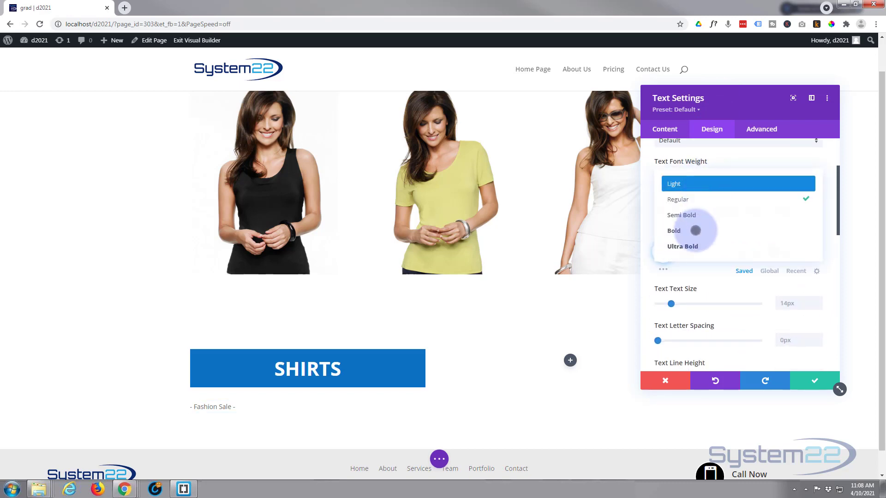
pyautogui.click(696, 216)
# - Color the "- Fashion Sale -" text blue to match the heading's background and set its size to 20px
pyautogui.scroll(-1, 719, 220)
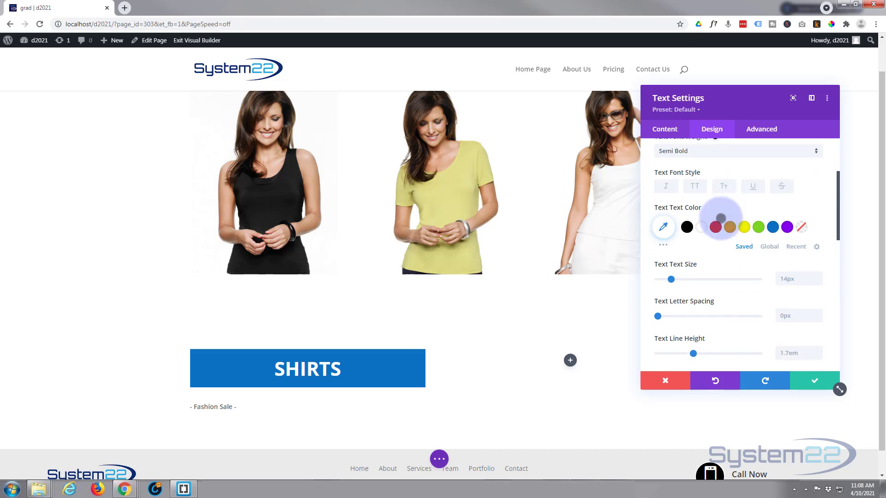
pyautogui.click(772, 205)
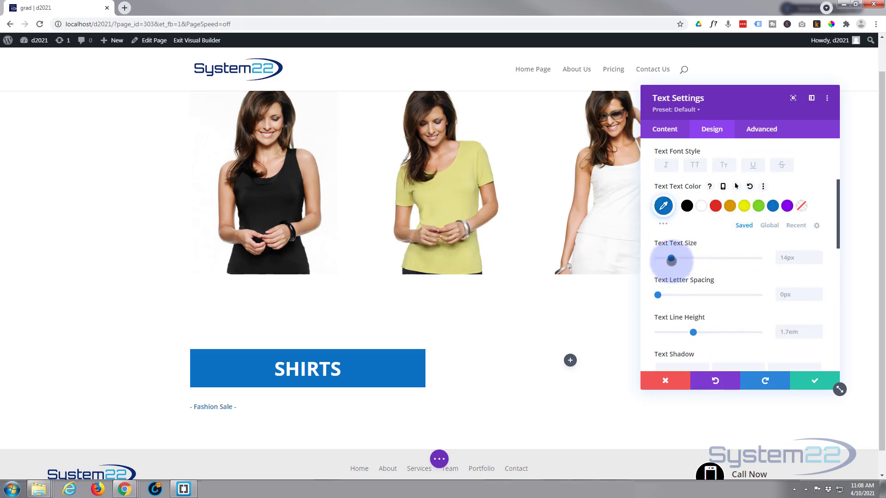
pyautogui.moveTo(671, 258)
pyautogui.mouseDown()
pyautogui.moveTo(687, 258)
pyautogui.moveTo(680, 258)
pyautogui.mouseUp()
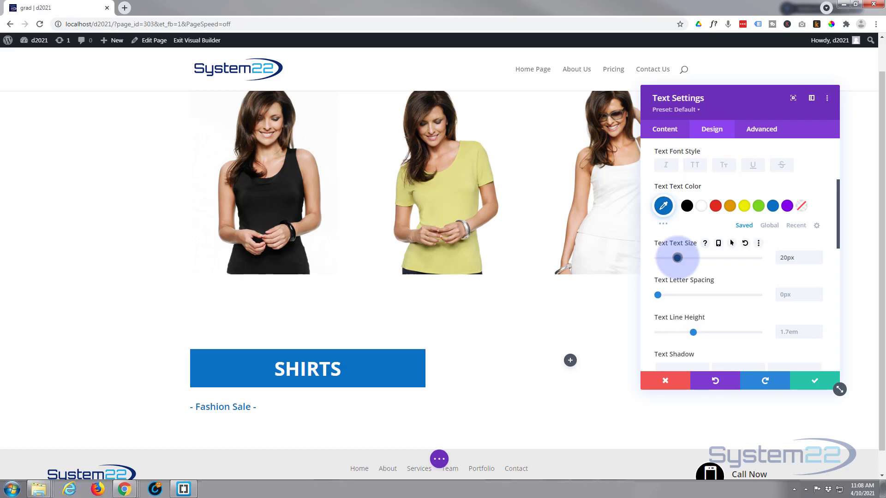
# - Center-align the "- Fashion Sale -" text and save the module settings
pyautogui.scroll(-5, 702, 241)
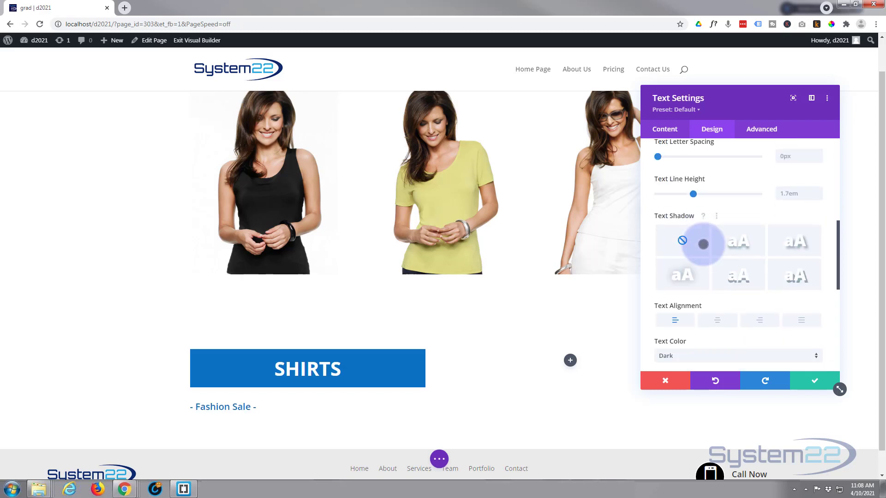
pyautogui.click(715, 229)
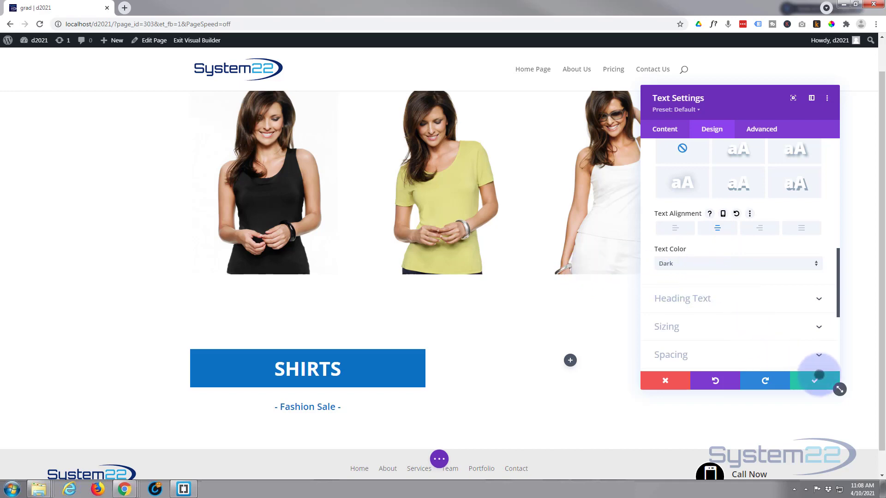
pyautogui.click(813, 380)
# - Insert an Image module directly beneath the Shirts heading, using 46.jpg from the media library, and save it
pyautogui.scroll(-2, 503, 291)
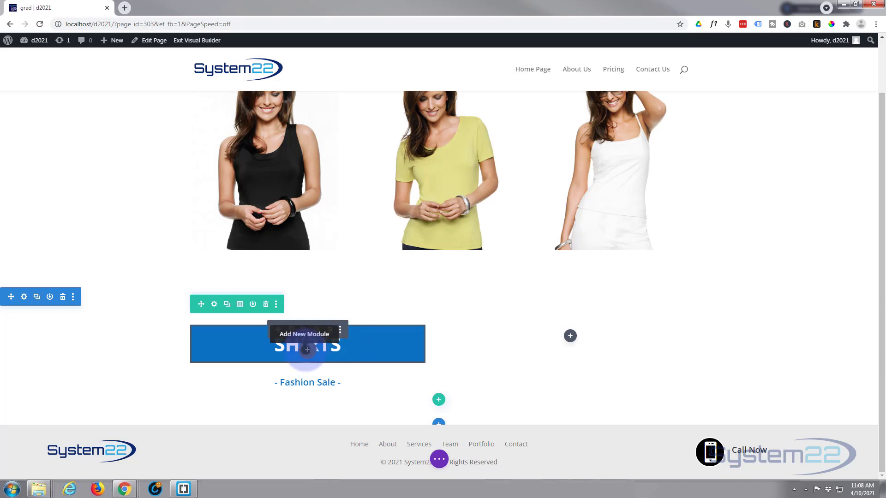
pyautogui.click(307, 349)
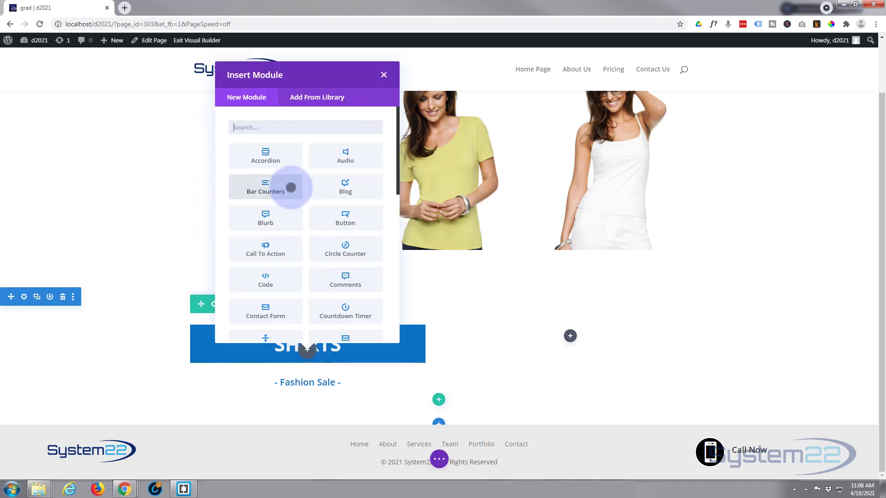
pyautogui.scroll(-5, 290, 187)
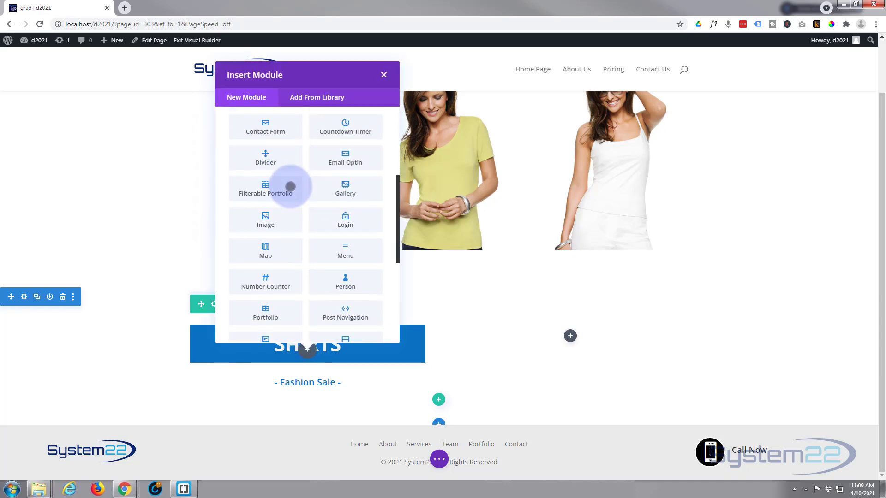
pyautogui.click(290, 186)
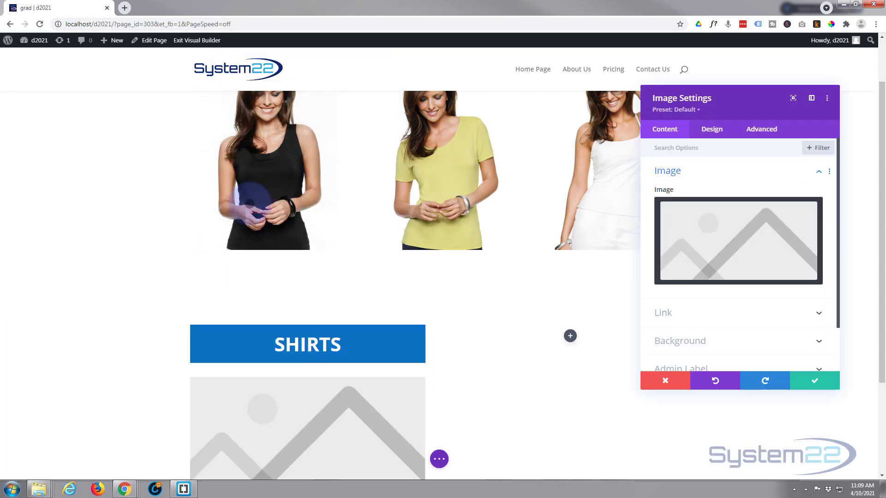
pyautogui.click(744, 258)
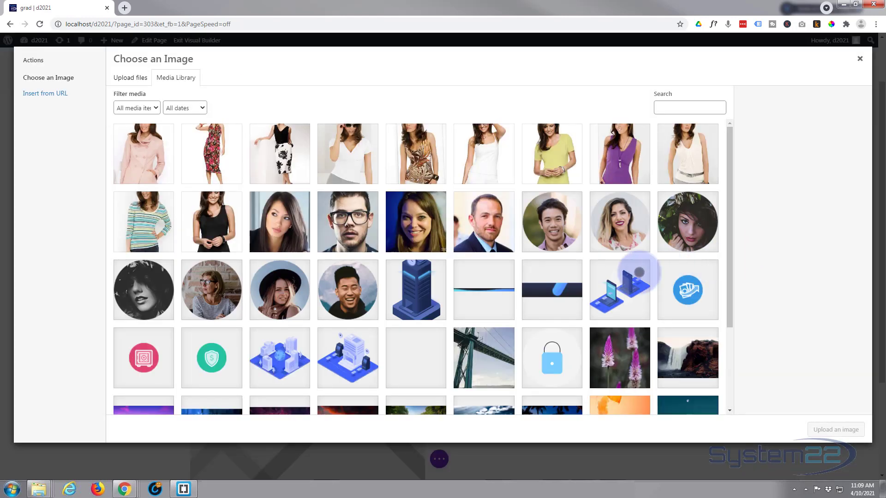
pyautogui.click(353, 169)
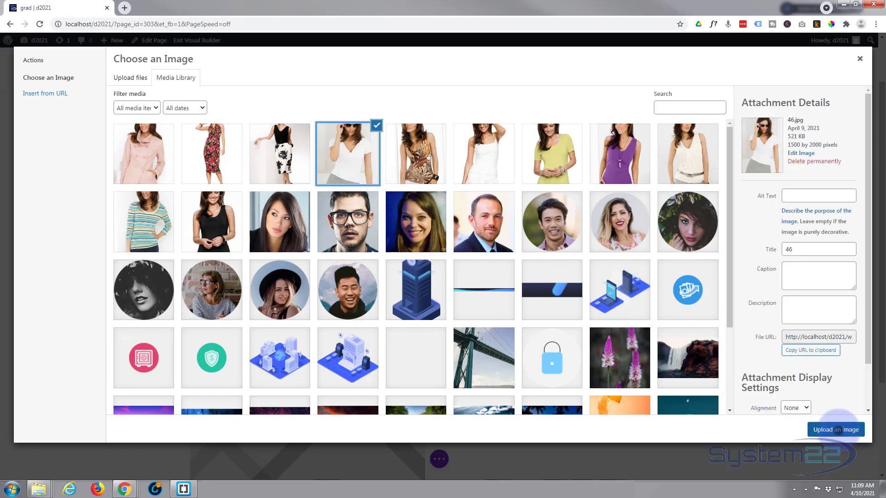
pyautogui.click(836, 429)
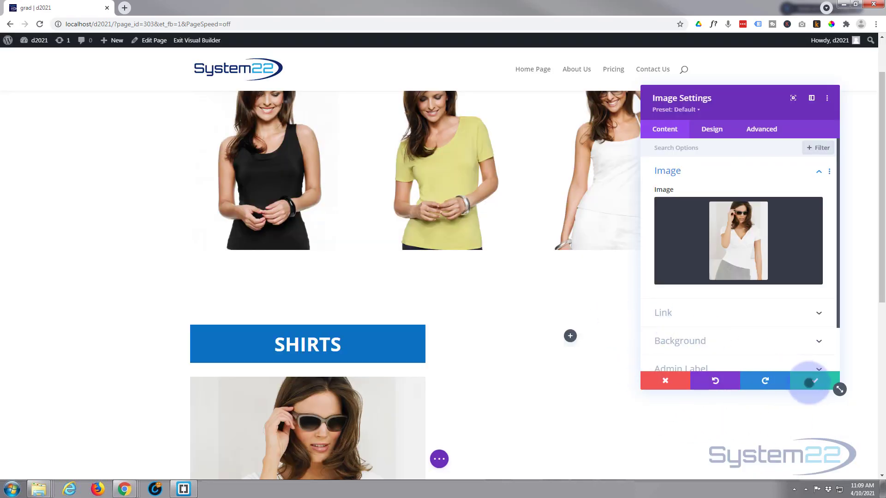
pyautogui.click(810, 380)
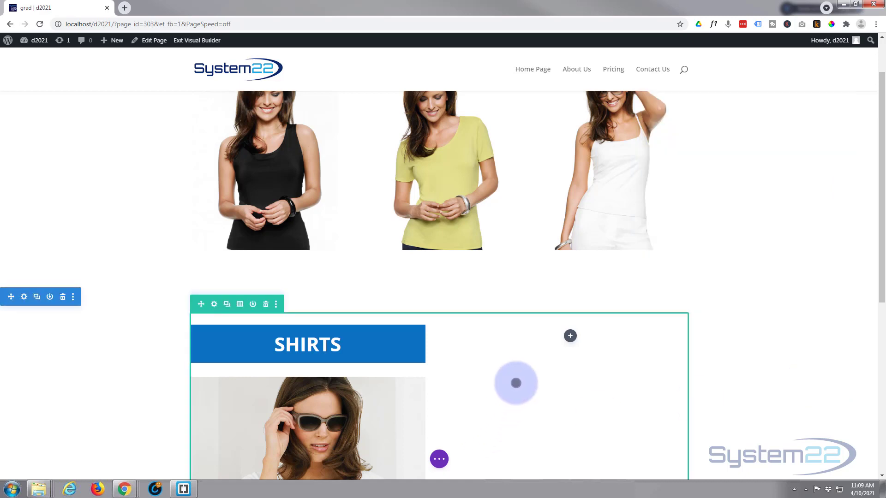
# - Add a Blurb module to the empty column beside the Shirts heading and title it "White Shirt"
pyautogui.click(570, 337)
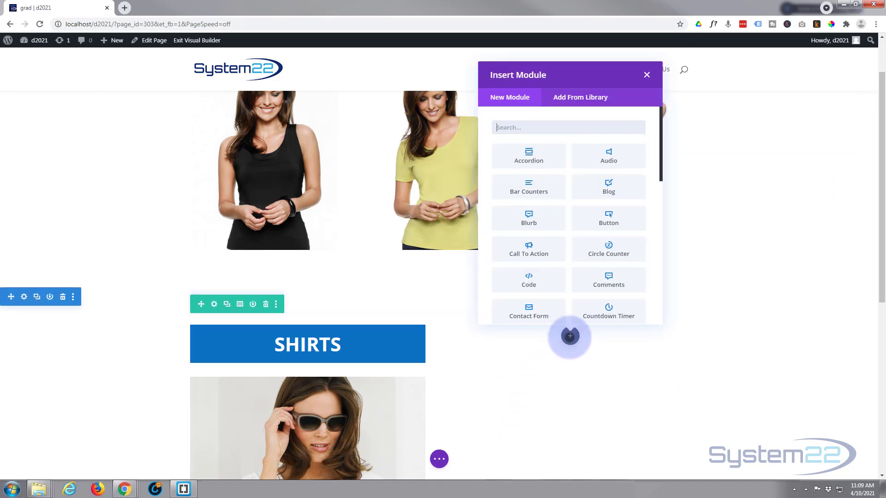
pyautogui.click(540, 214)
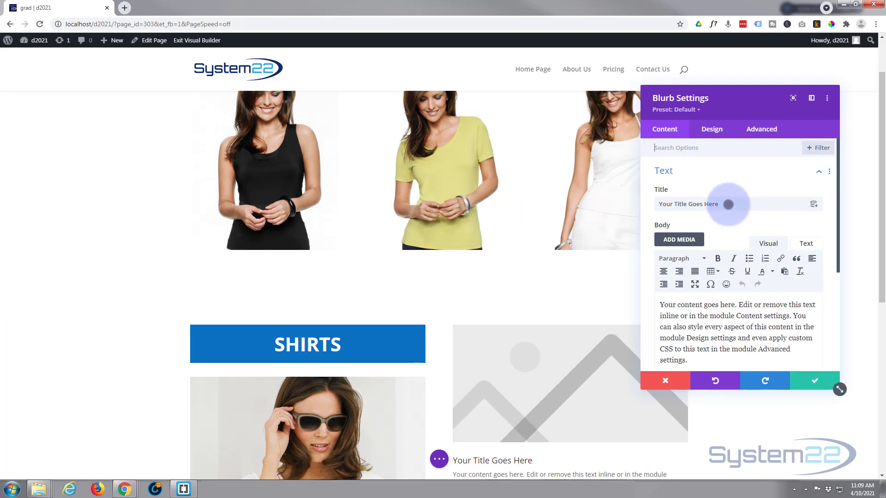
pyautogui.moveTo(727, 203); pyautogui.dragTo(641, 207)
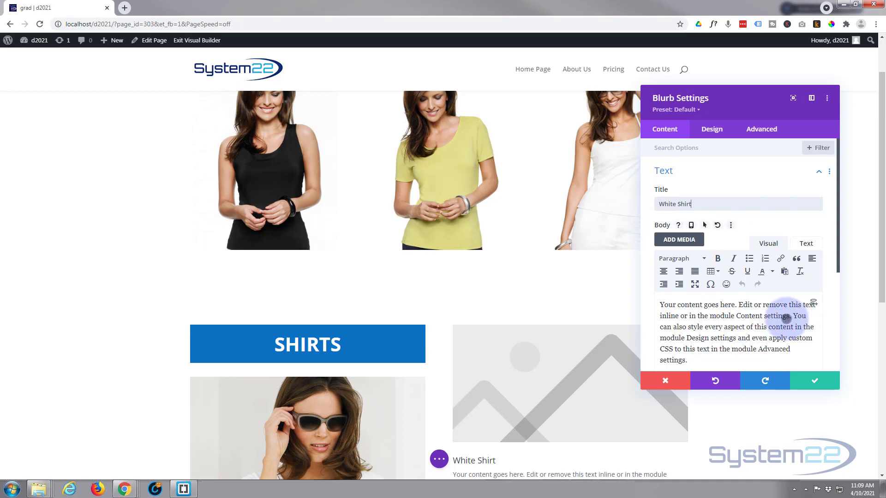
# - Shorten the blurb's body to its first two sentences and add "$9.99" below them as a Heading 3
pyautogui.moveTo(792, 316); pyautogui.dragTo(812, 359)
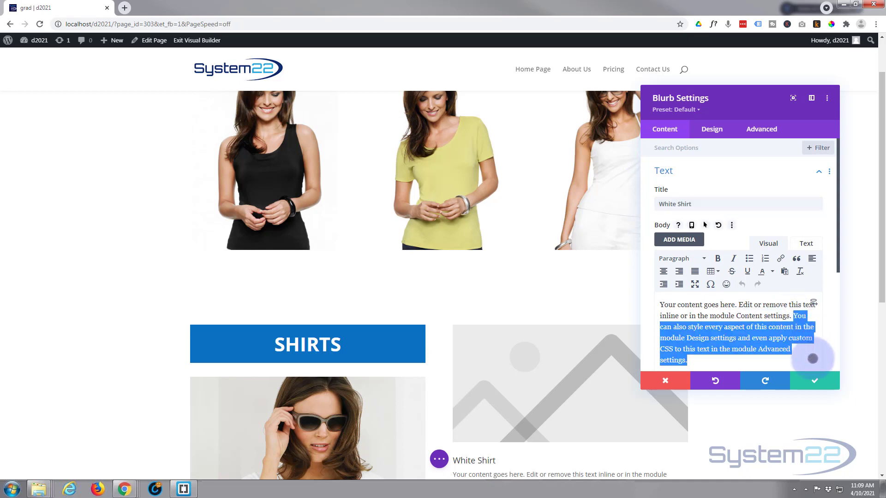
pyautogui.press('BackSpace')
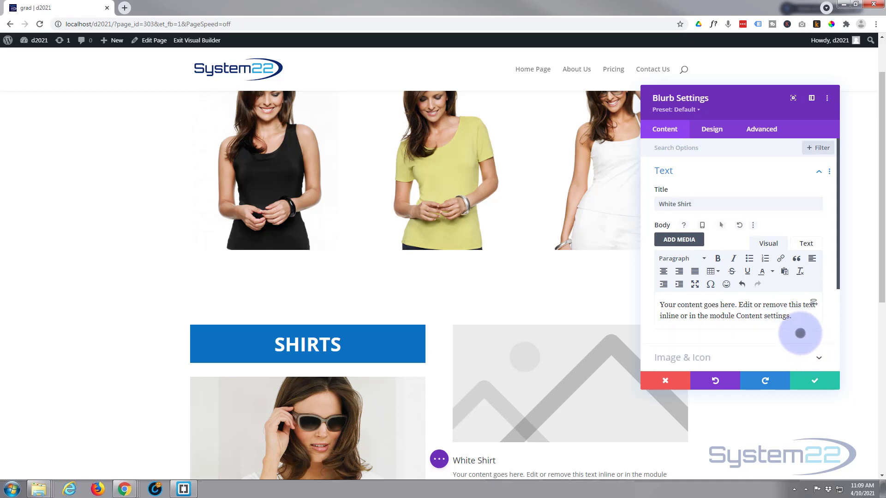
pyautogui.press('Return')
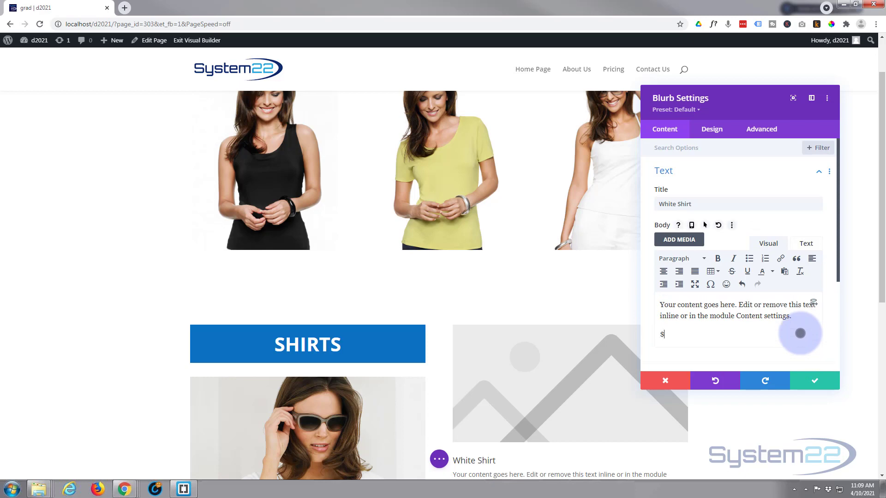
pyautogui.moveTo(680, 335); pyautogui.dragTo(654, 333)
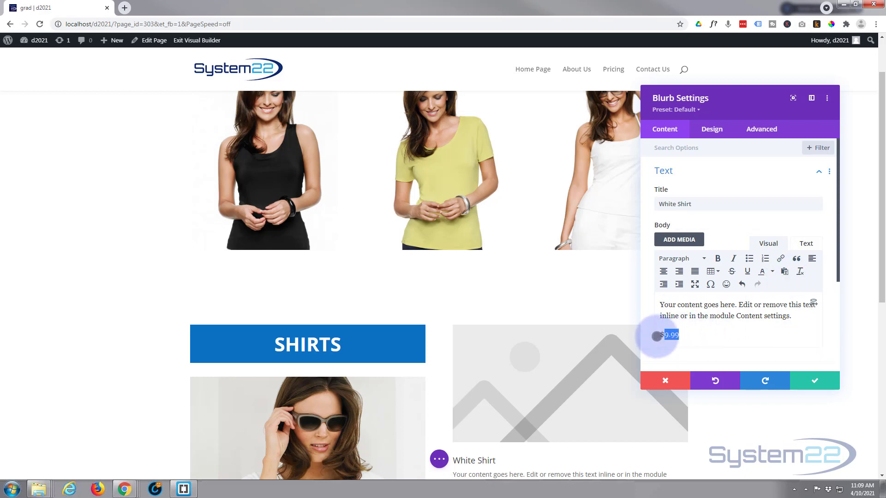
pyautogui.click(689, 259)
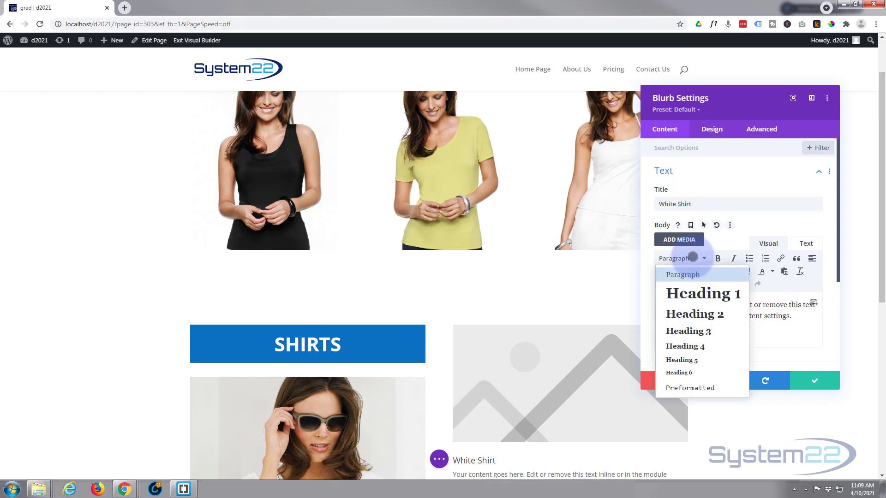
pyautogui.click(690, 333)
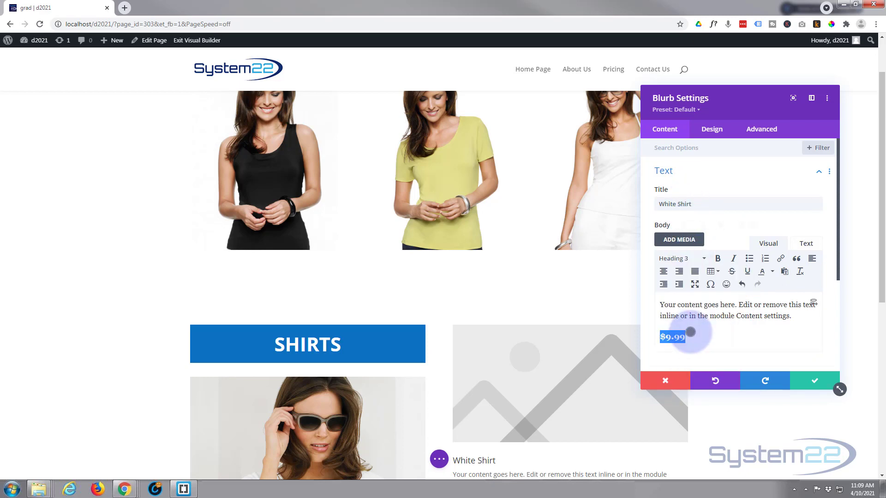
# - Have the White Shirt blurb use an icon instead of an image and choose the right-pointing arrow
pyautogui.scroll(-2, 701, 291)
pyautogui.scroll(-2, 571, 322)
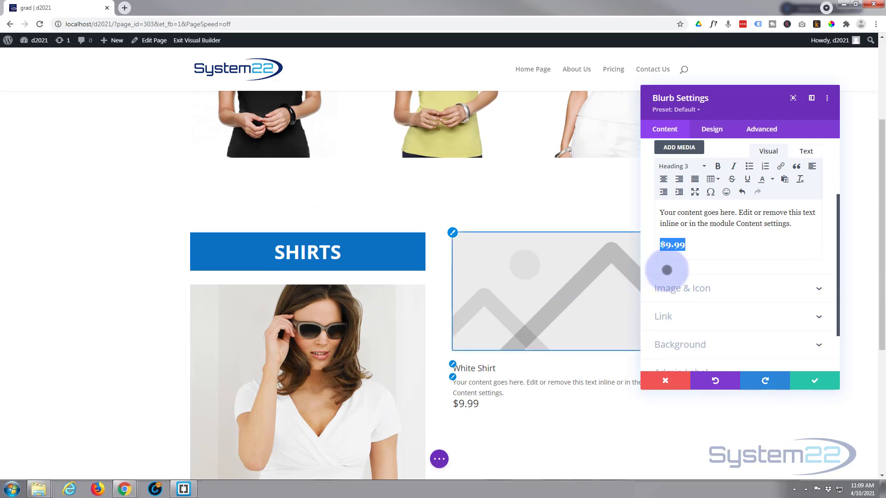
pyautogui.click(702, 290)
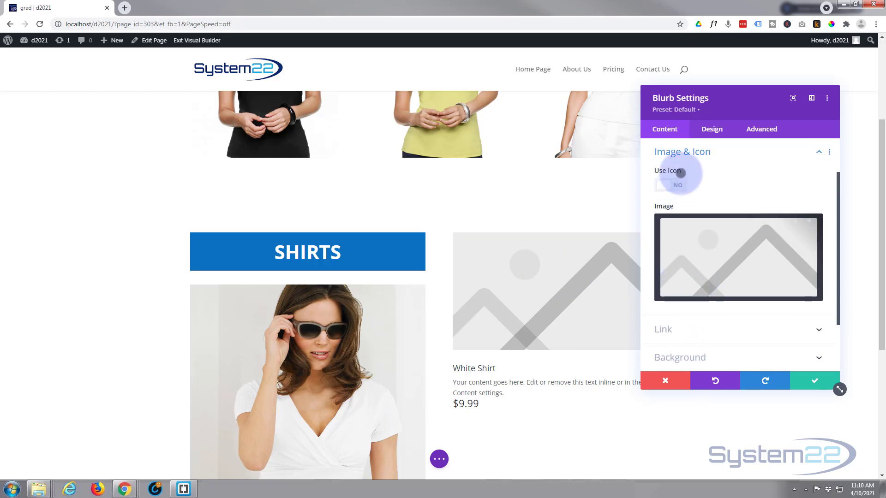
pyautogui.click(678, 185)
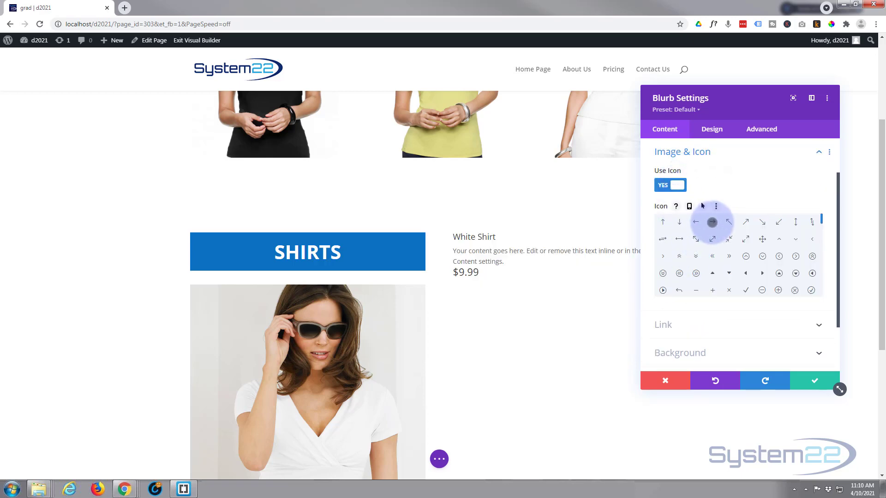
pyautogui.click(711, 222)
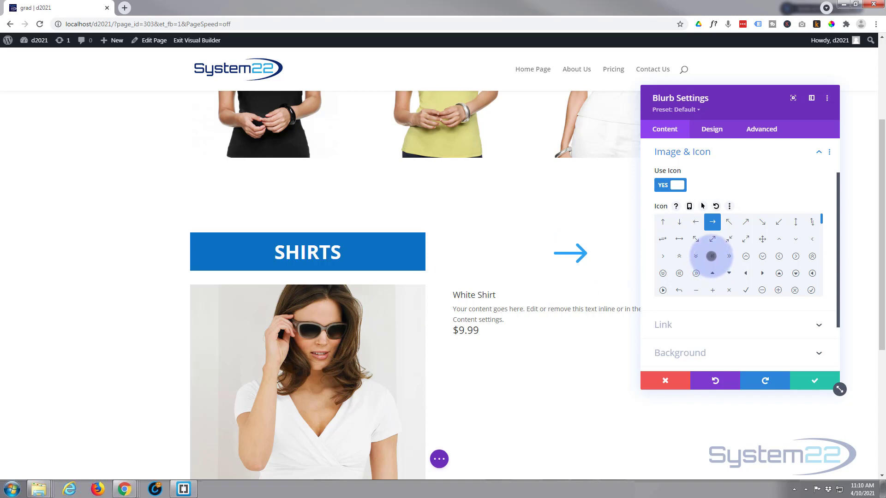
# - Open the White Shirt blurb's link options at the Module Link URL
pyautogui.click(695, 321)
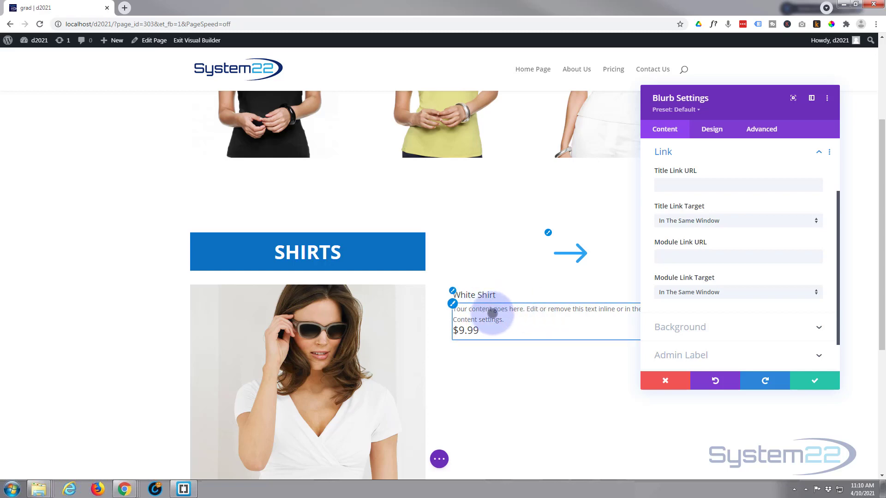
pyautogui.click(657, 253)
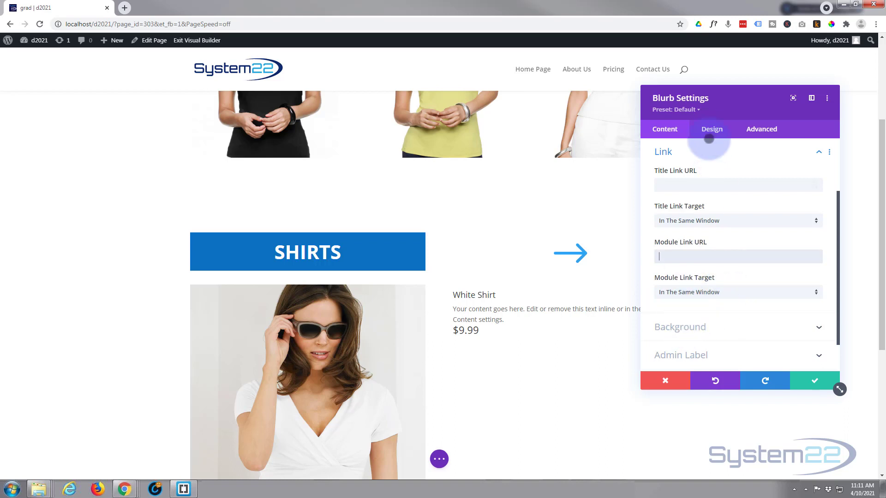
# - Color the blurb's arrow icon the same blue as the Shirts heading and set its placement to Left
pyautogui.click(711, 130)
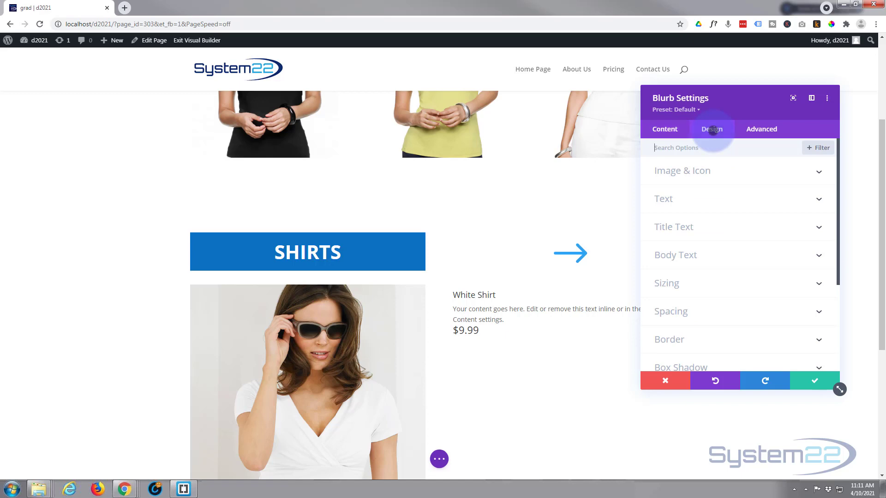
pyautogui.click(725, 174)
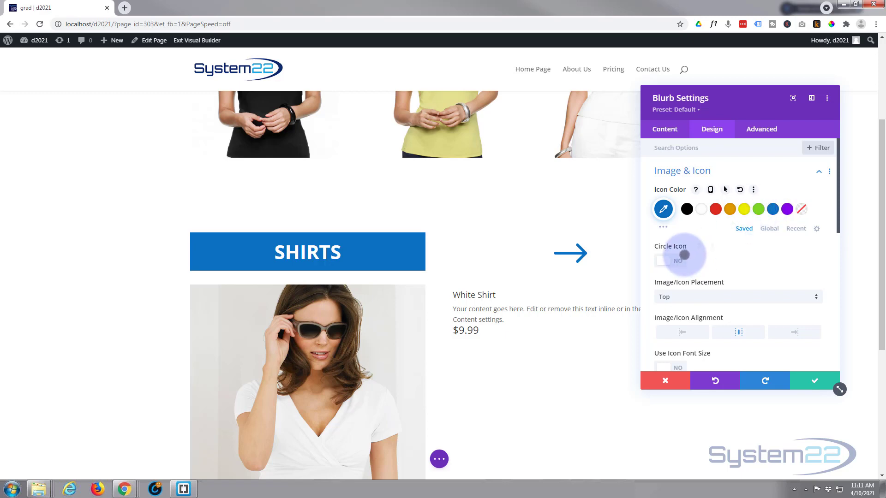
pyautogui.click(678, 296)
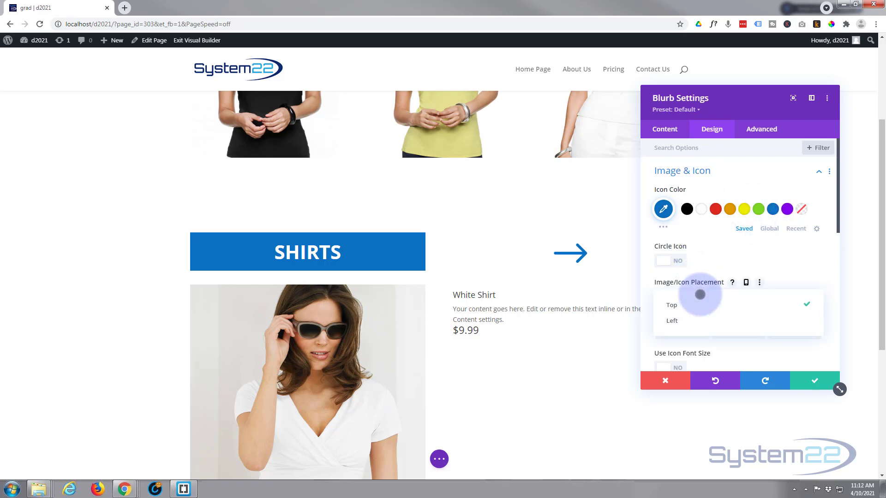
pyautogui.click(687, 321)
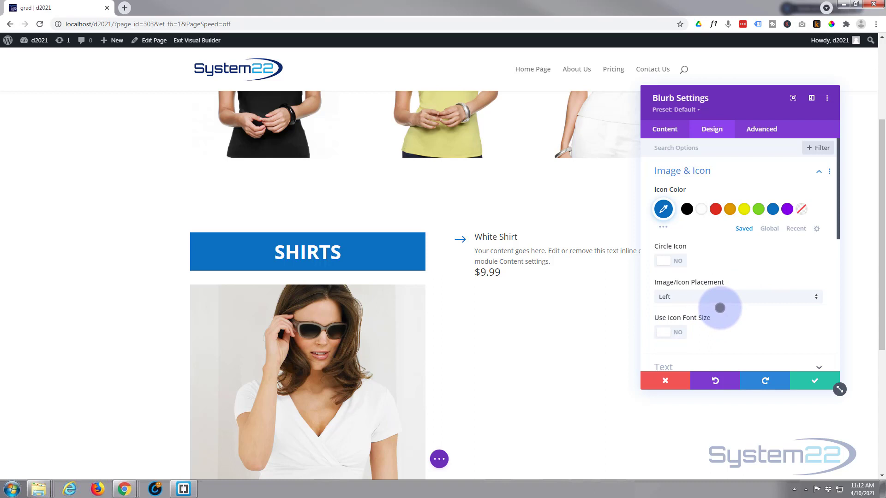
# - Set the White Shirt blurb's top padding to 20px
pyautogui.scroll(-4, 720, 308)
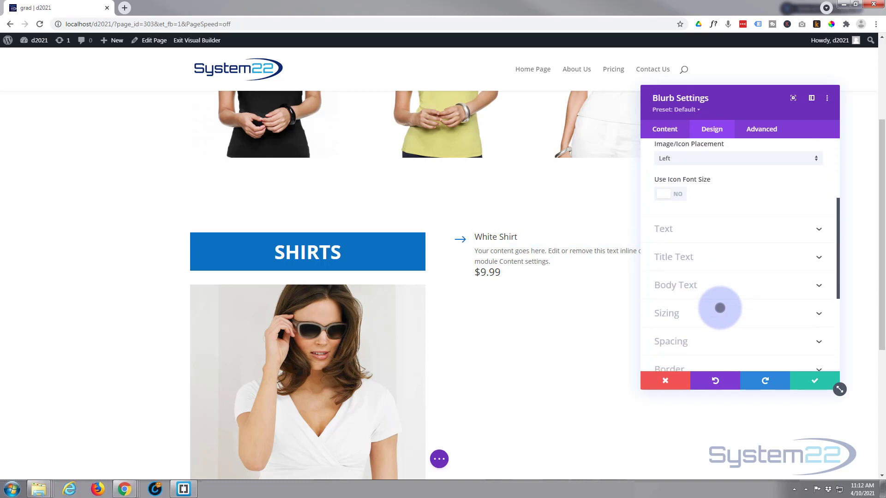
pyautogui.click(714, 297)
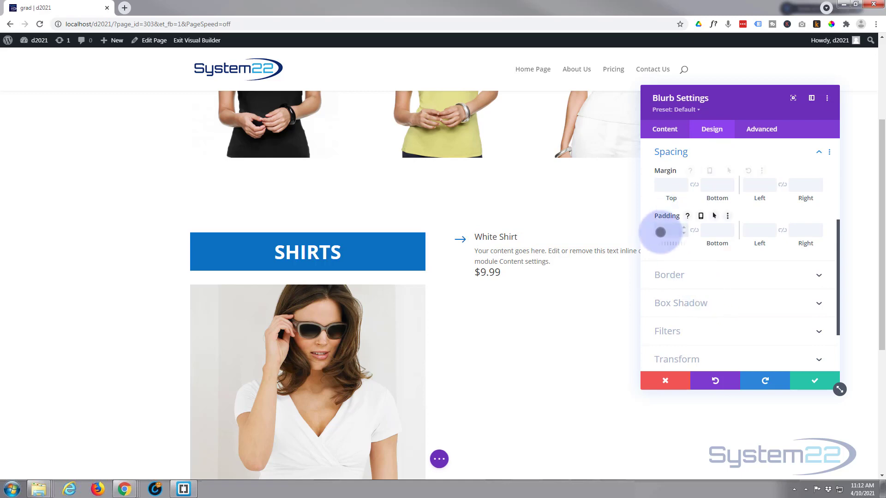
pyautogui.click(660, 230)
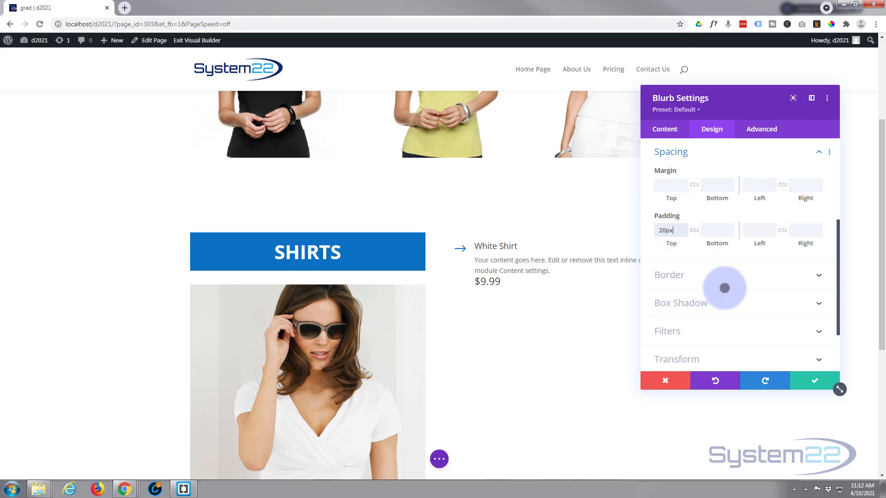
# - Give the White Shirt blurb a 2px solid top border in blue #0c71c3 and save the blurb
pyautogui.scroll(-2, 726, 281)
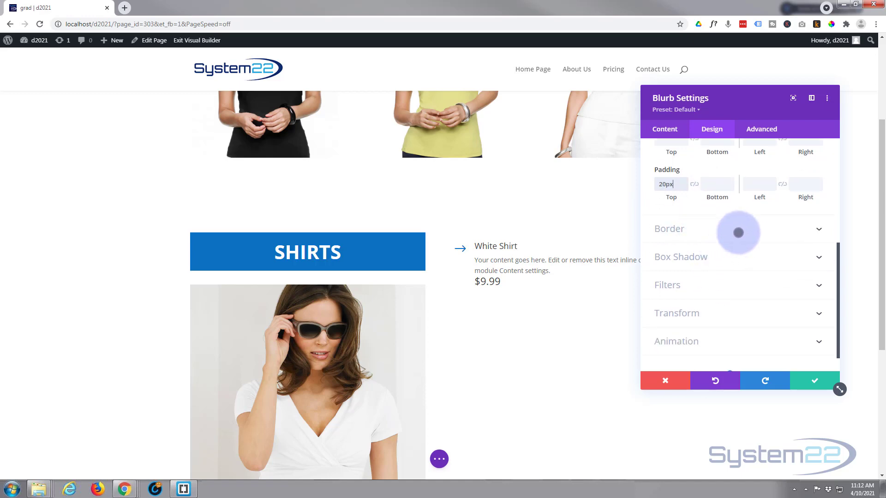
pyautogui.click(739, 233)
pyautogui.click(671, 290)
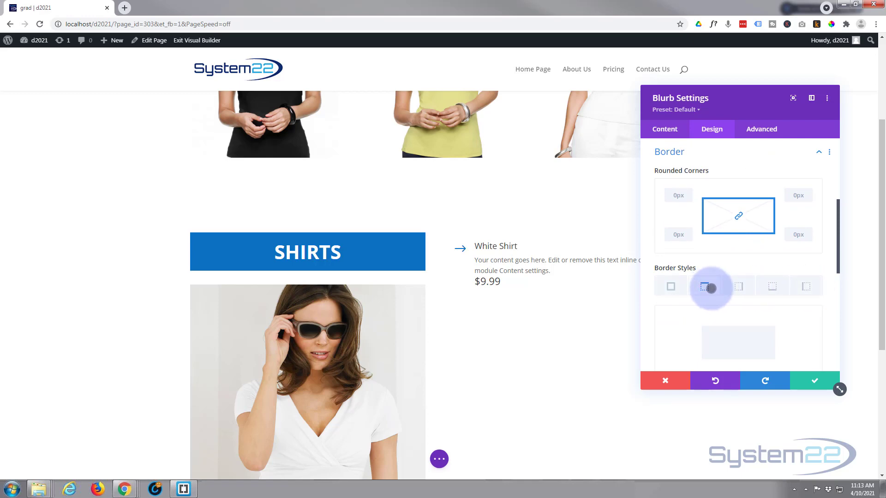
pyautogui.click(710, 288)
pyautogui.scroll(-3, 710, 289)
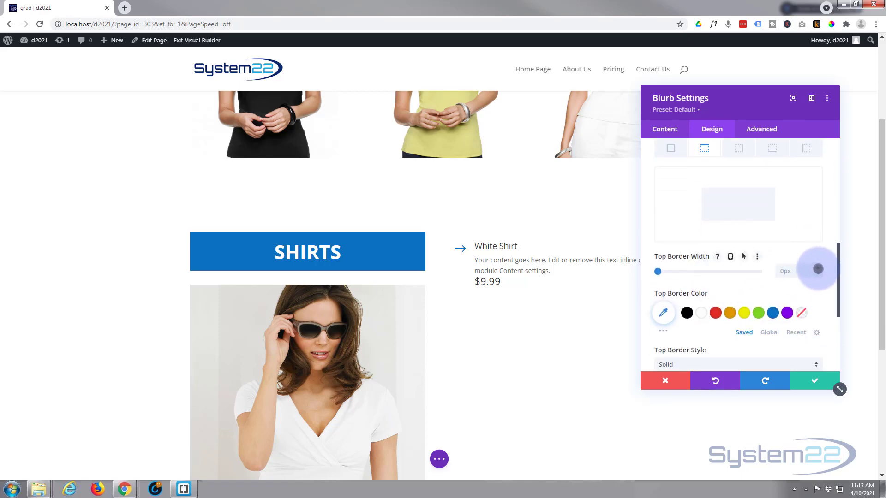
pyautogui.click(817, 268)
pyautogui.click(818, 268)
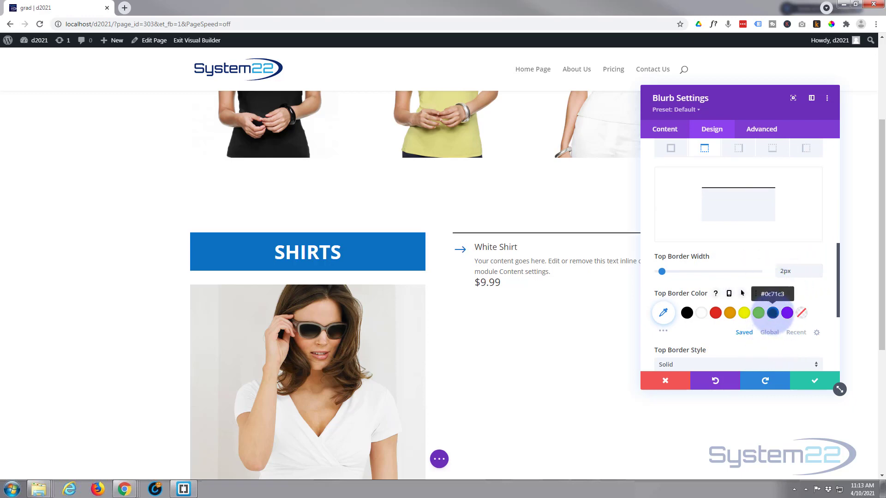
pyautogui.click(812, 382)
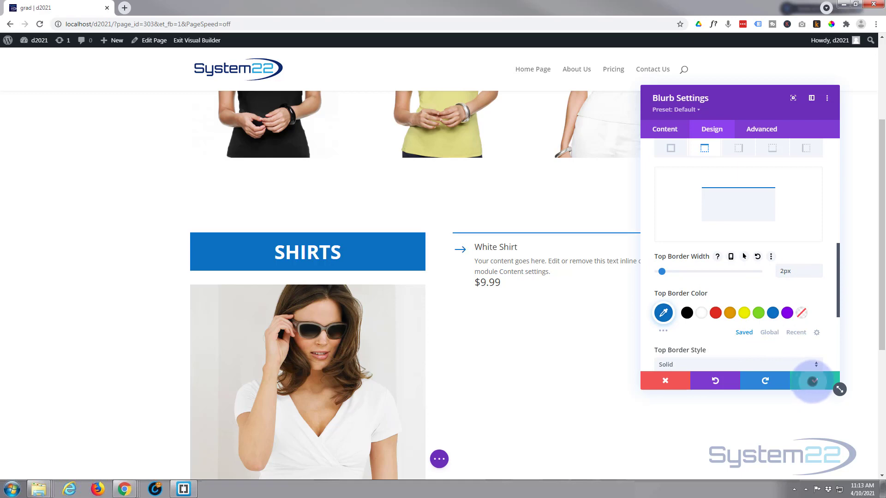
# - Duplicate the White Shirt blurb five times to build a list of six blurbs in its column
pyautogui.scroll(-1, 599, 350)
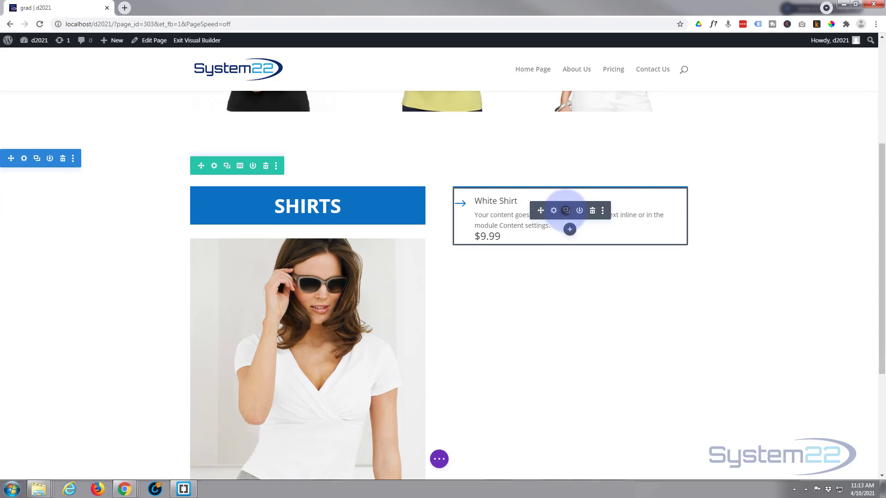
pyautogui.click(566, 210)
pyautogui.click(565, 210)
pyautogui.click(566, 210)
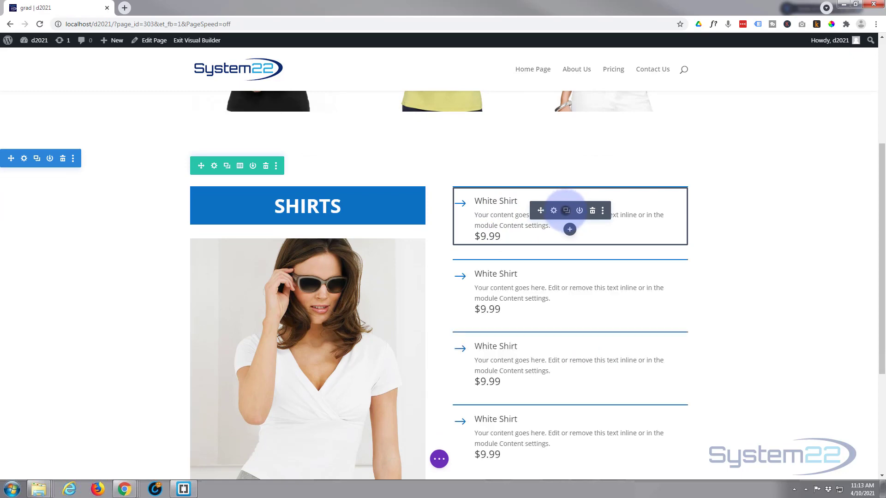
pyautogui.click(566, 211)
pyautogui.scroll(-4, 570, 239)
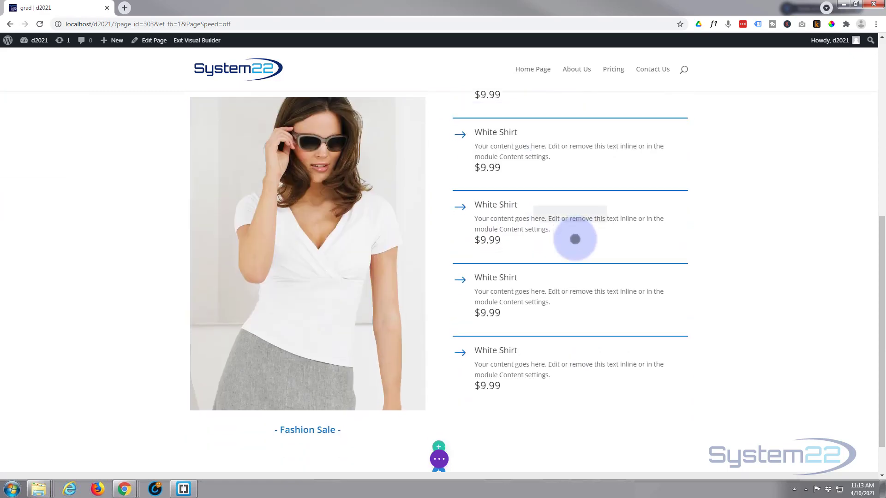
pyautogui.scroll(3, 574, 239)
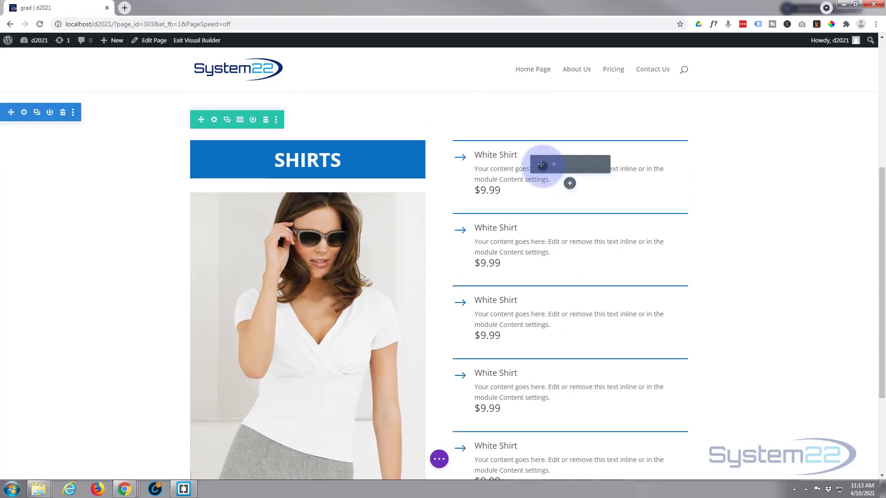
pyautogui.scroll(-2, 556, 360)
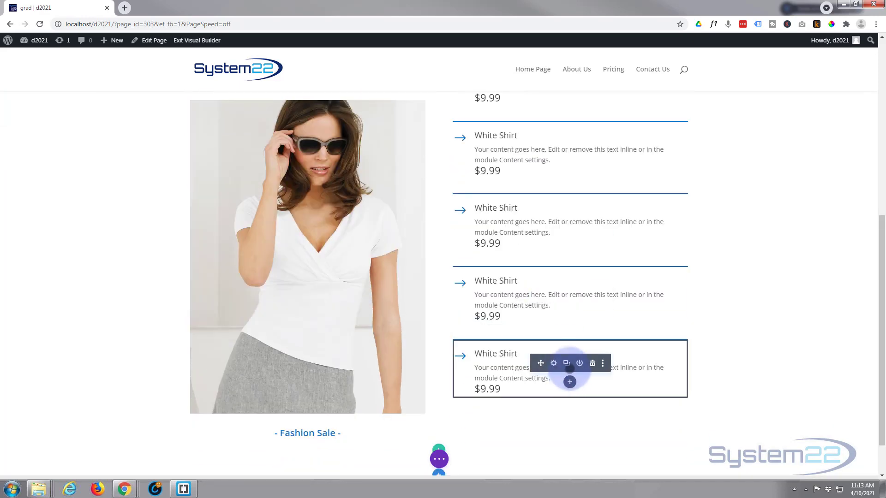
pyautogui.click(566, 363)
# - Move the Fashion Sale text module up between the Shirts heading and the shirt image
pyautogui.scroll(-1, 456, 371)
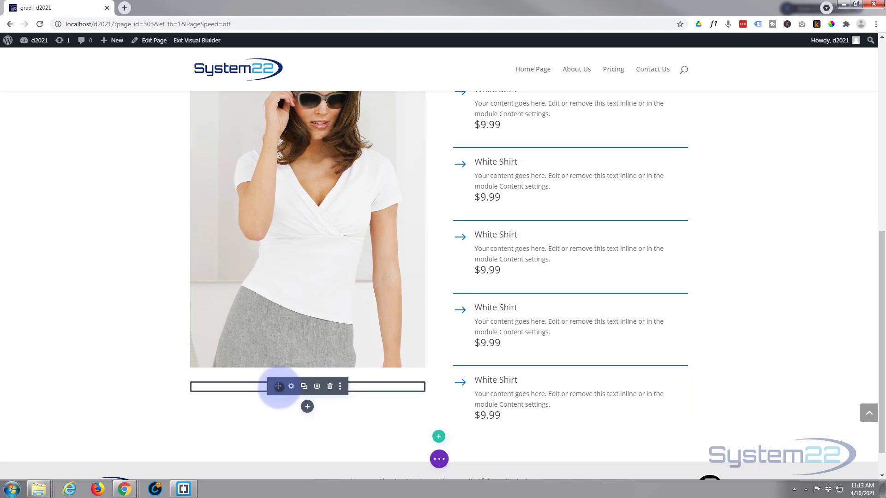
pyautogui.moveTo(278, 356); pyautogui.dragTo(257, 154)
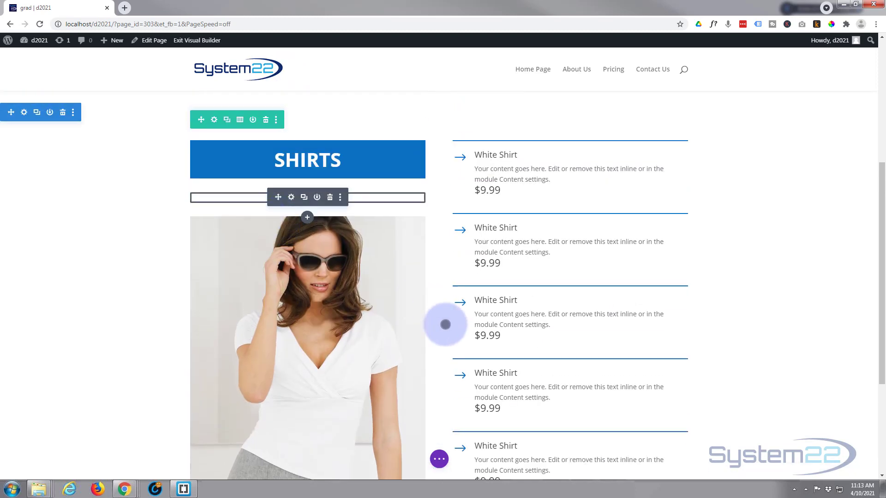
pyautogui.scroll(-4, 749, 257)
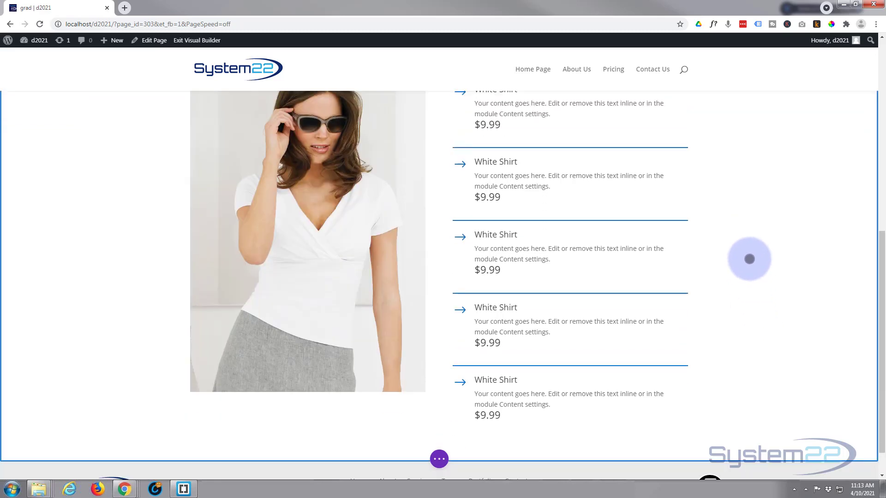
# - Retitle the second, third and fourth blurbs as Blue Shirt, Red Shirt and Black Shirt
pyautogui.scroll(4, 749, 260)
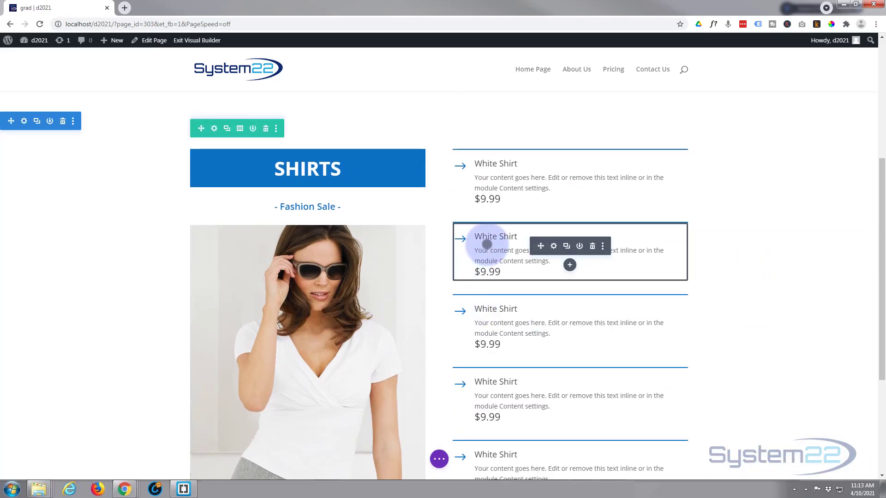
pyautogui.click(496, 236)
pyautogui.moveTo(495, 237); pyautogui.dragTo(473, 237)
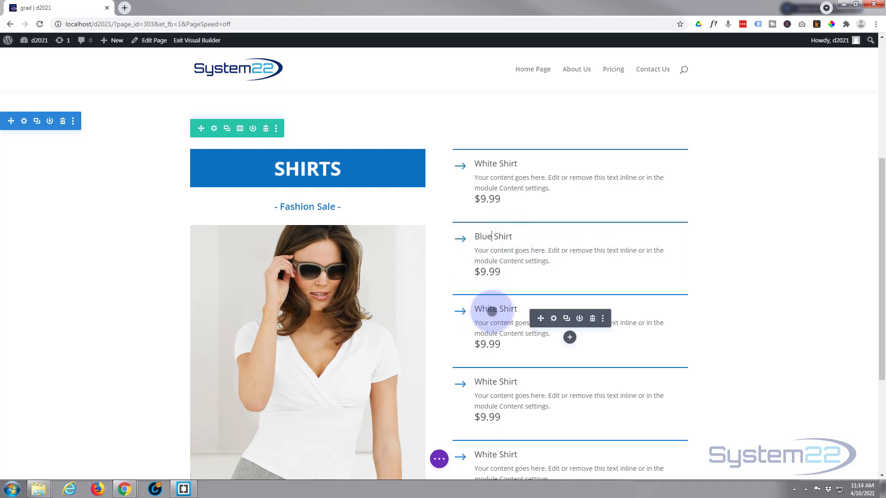
pyautogui.click(496, 309)
pyautogui.moveTo(496, 309); pyautogui.dragTo(472, 309)
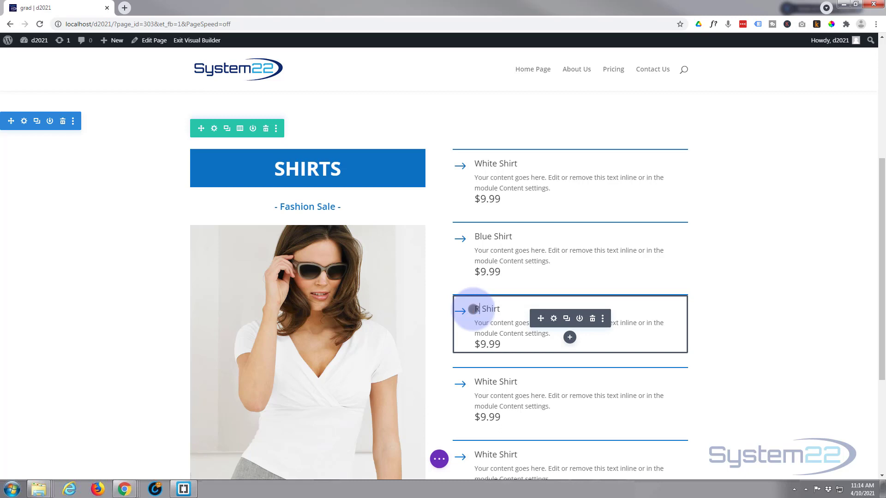
pyautogui.doubleClick(486, 382)
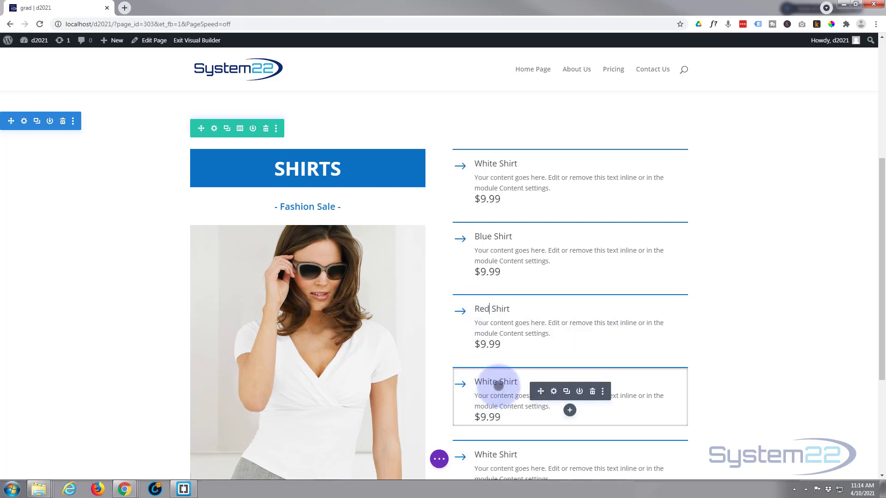
pyautogui.write('Bl')
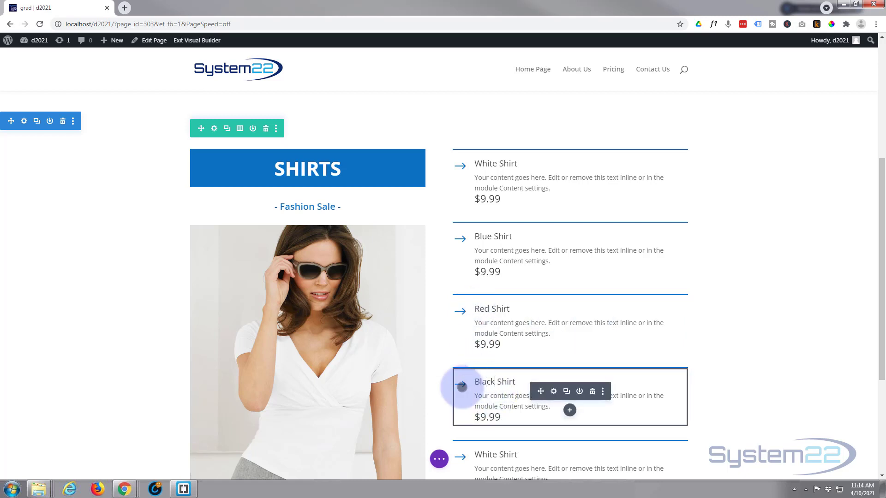
pyautogui.write('ack')
# - Retitle the fifth blurb as Pink Shirt and the last one as Green Shirt
pyautogui.scroll(-2, 480, 359)
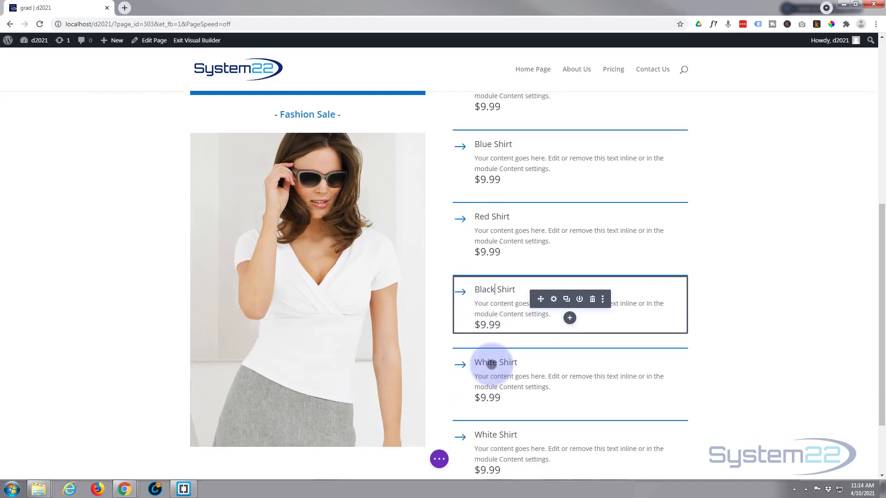
pyautogui.moveTo(495, 362); pyautogui.dragTo(475, 364)
pyautogui.write('Pink')
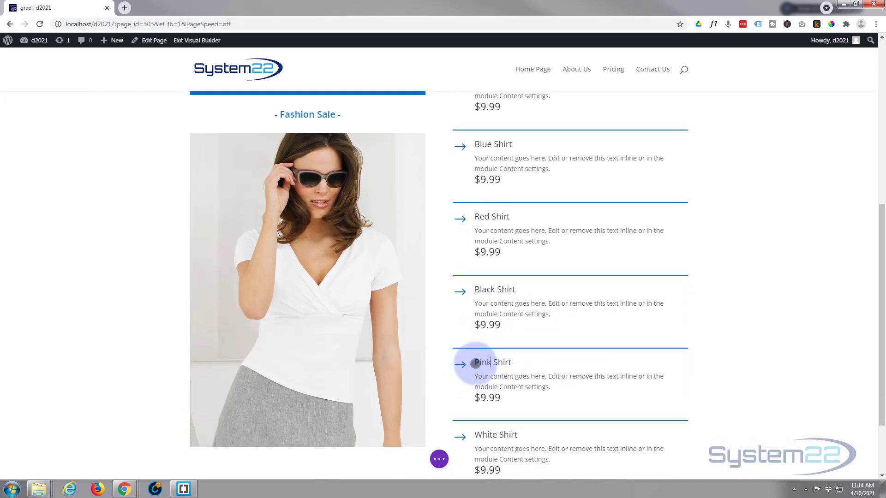
pyautogui.scroll(-2, 479, 365)
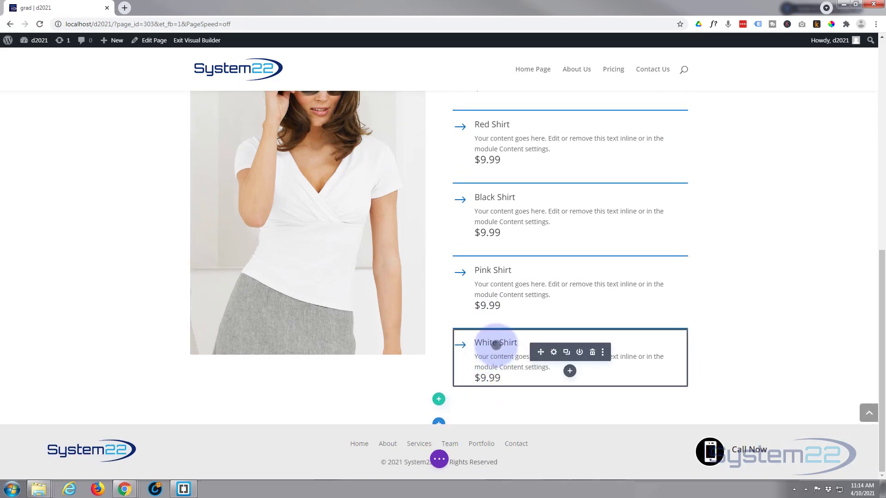
pyautogui.moveTo(496, 342); pyautogui.dragTo(460, 343)
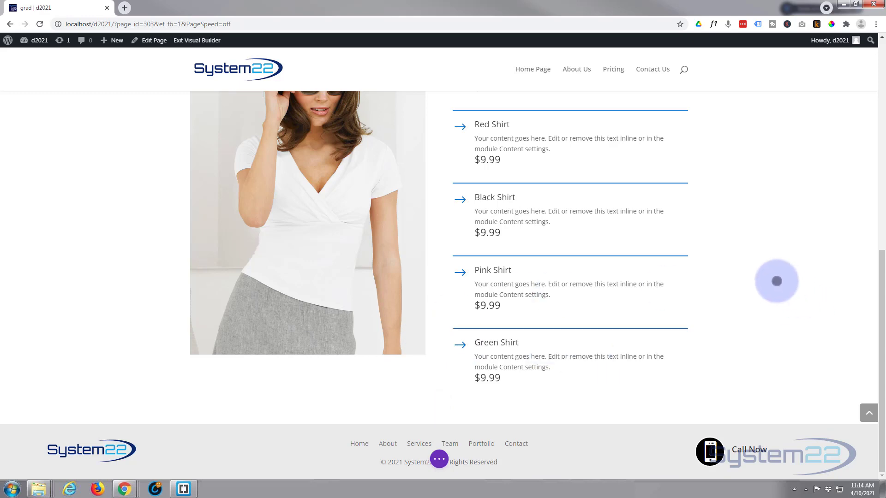
# - Set the Shirts heading's sticky position to Stick to Top in its scroll effects
pyautogui.scroll(6, 761, 266)
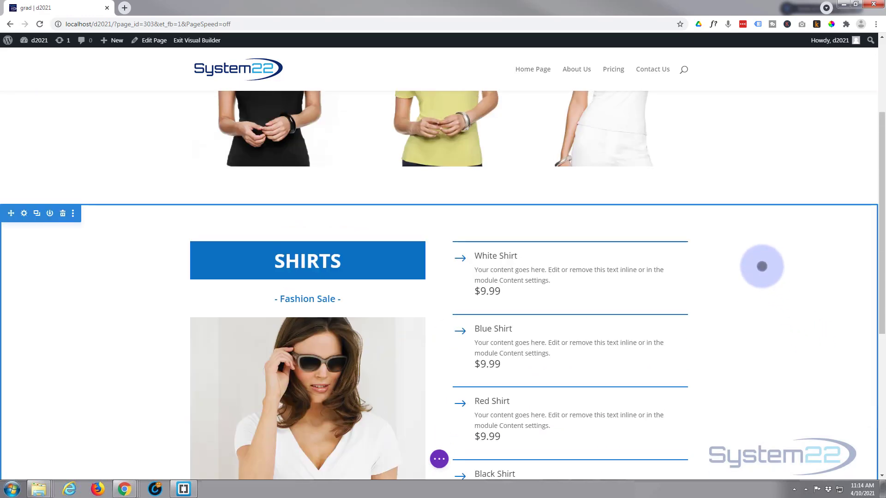
pyautogui.scroll(-2, 762, 266)
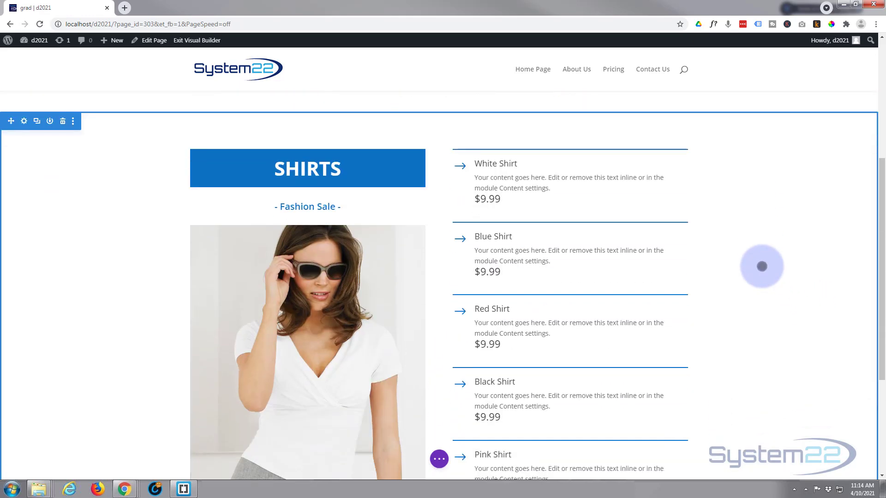
pyautogui.scroll(-1, 762, 267)
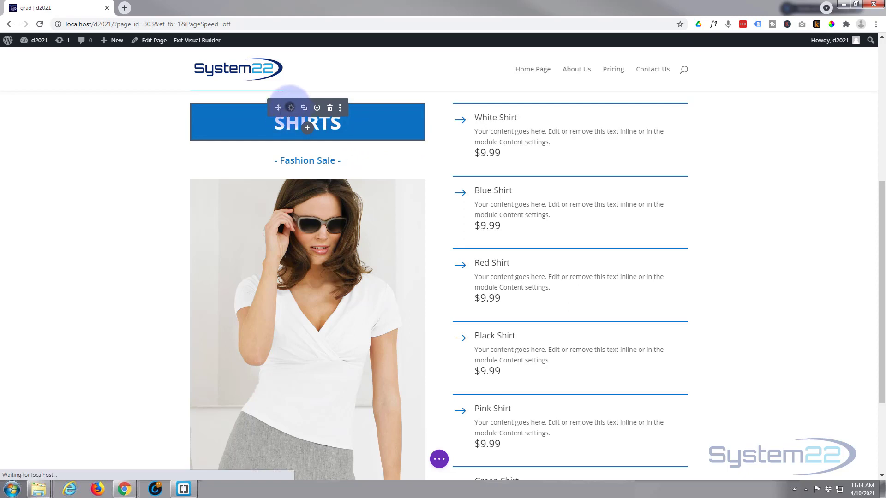
pyautogui.click(290, 107)
pyautogui.click(753, 129)
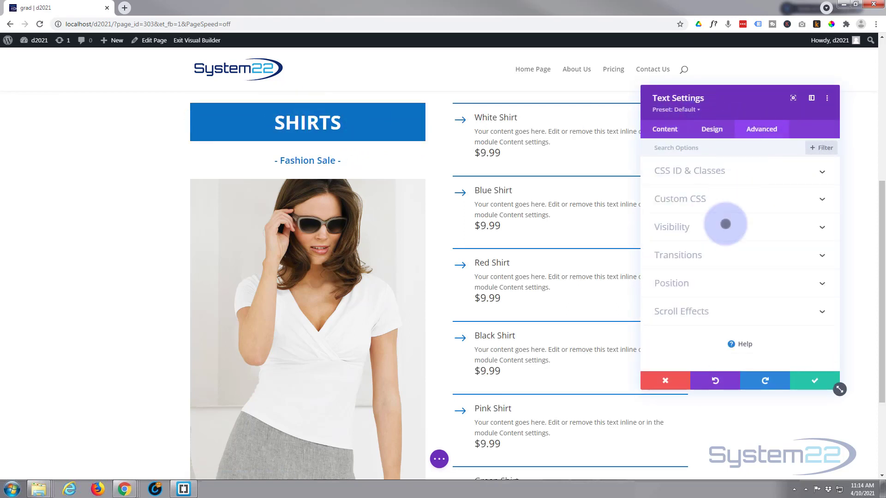
pyautogui.click(722, 309)
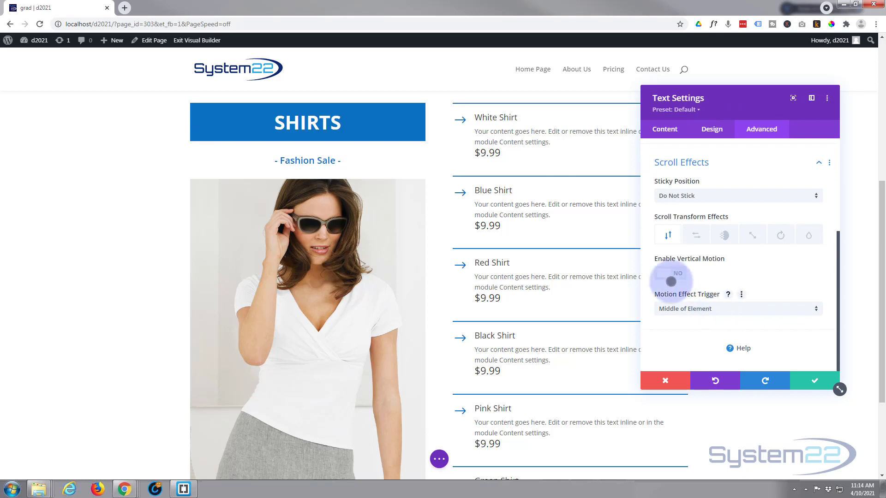
pyautogui.click(706, 195)
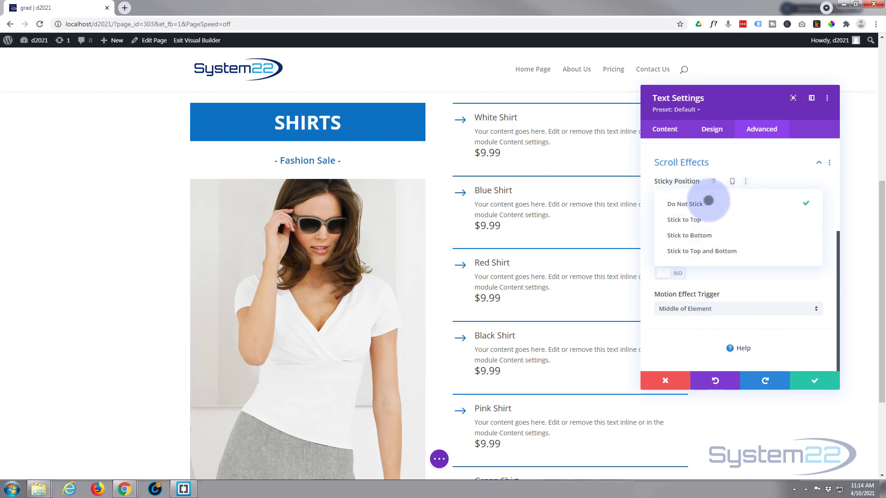
pyautogui.click(689, 220)
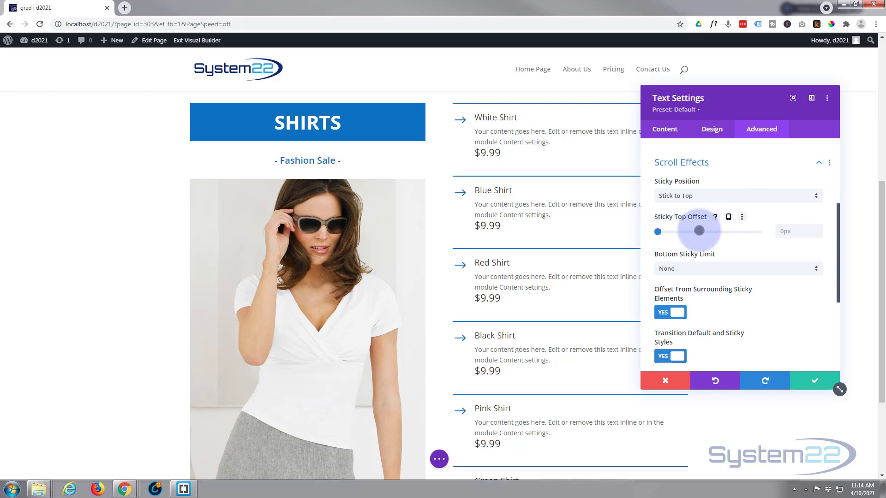
# - Check how the Shirts heading behaves as the shirt list scrolls, and review its remaining sticky options
pyautogui.scroll(-1, 475, 277)
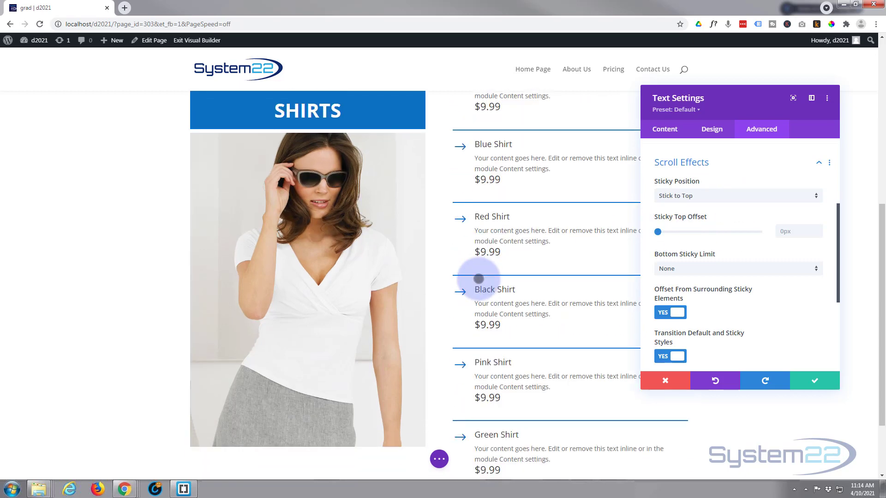
pyautogui.scroll(-2, 478, 279)
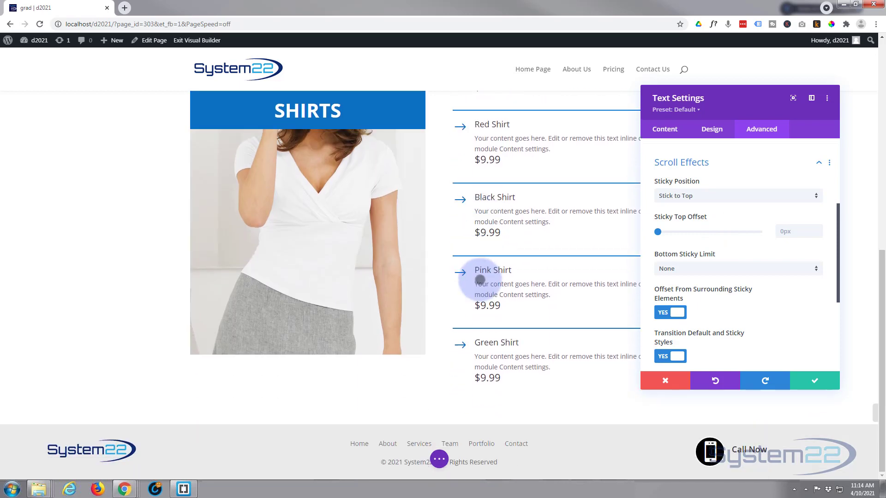
pyautogui.scroll(6, 479, 280)
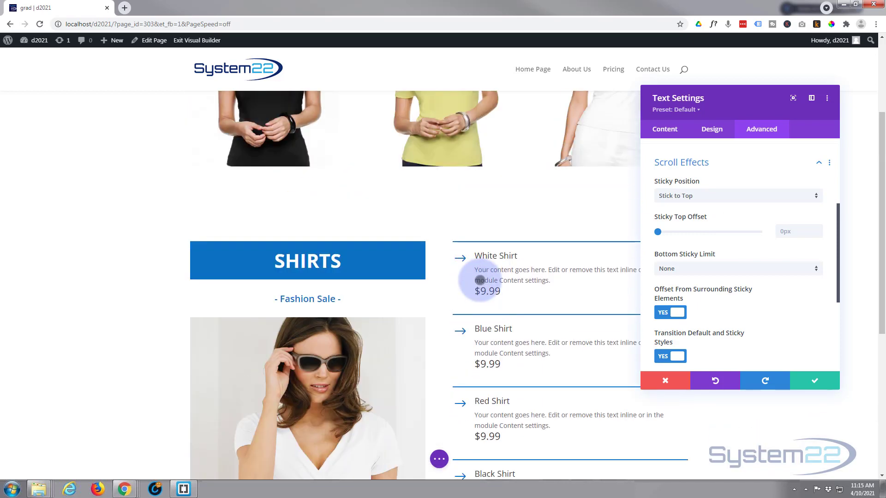
pyautogui.scroll(-3, 480, 280)
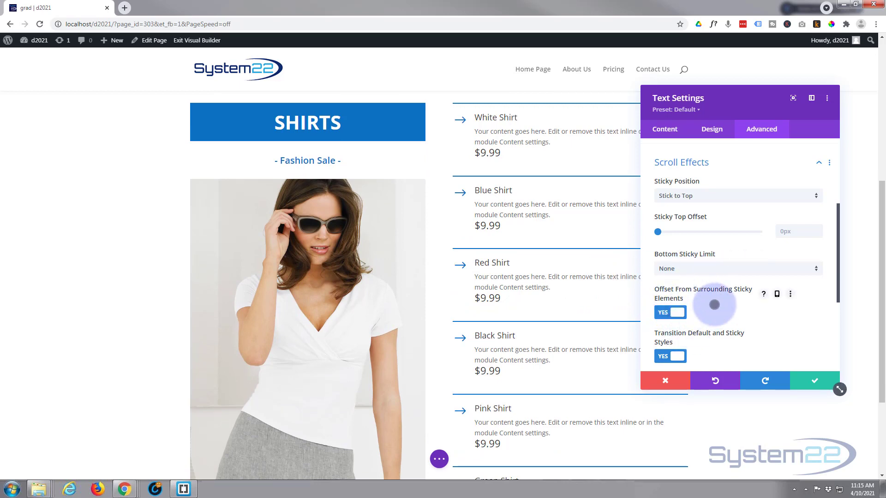
pyautogui.scroll(-1, 714, 305)
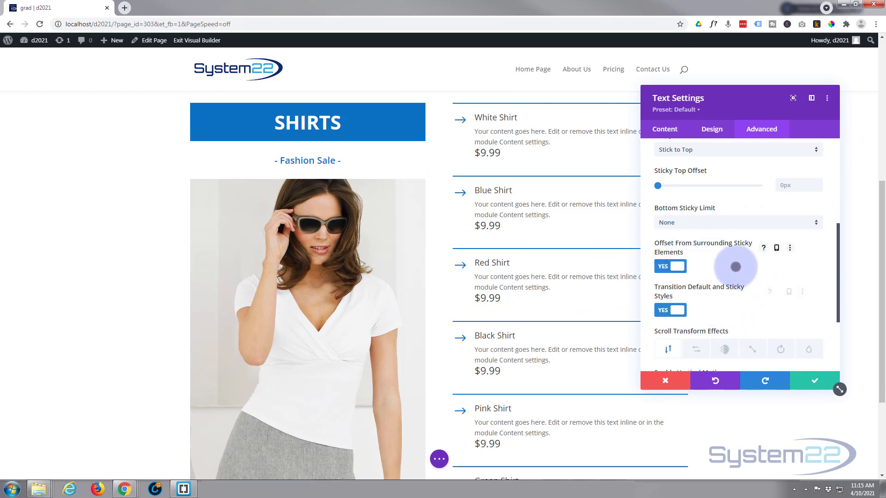
pyautogui.scroll(-1, 727, 268)
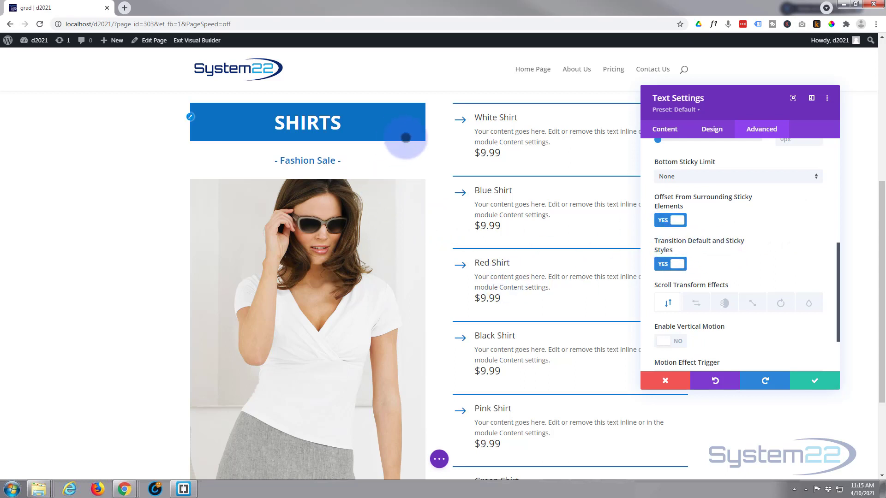
# - Enable sticky styles for the Shirts heading's background and set its sticky background color to black (#000000)
pyautogui.scroll(-1, 481, 234)
pyautogui.scroll(2, 482, 238)
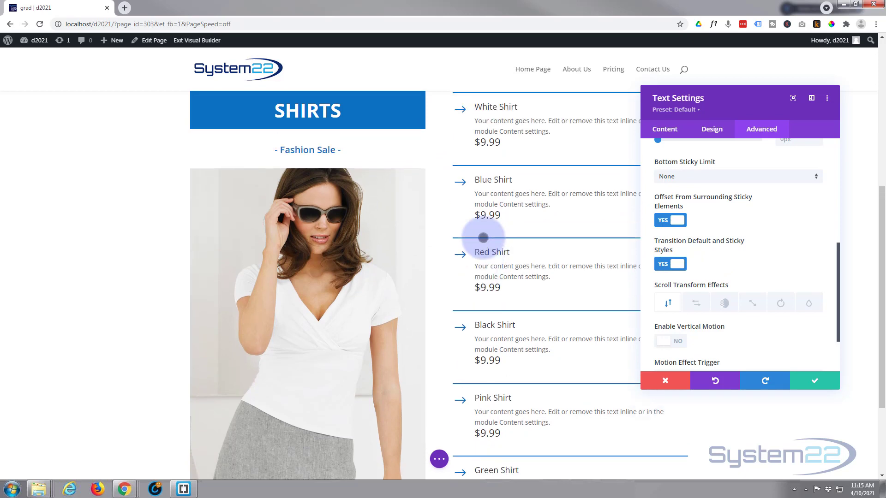
pyautogui.scroll(-2, 483, 237)
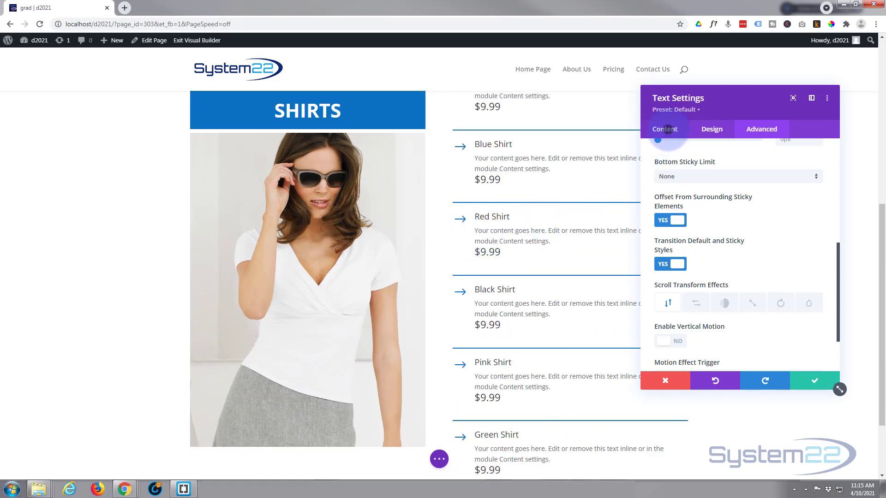
pyautogui.click(667, 129)
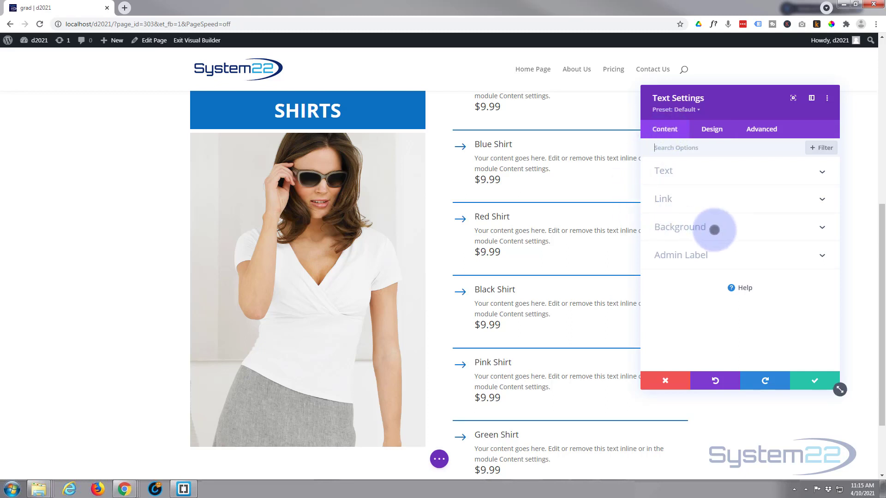
pyautogui.click(714, 228)
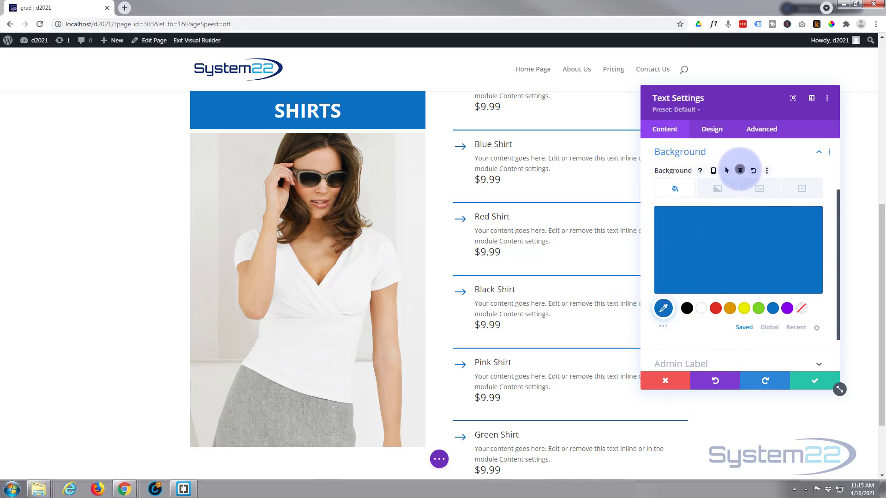
pyautogui.click(739, 171)
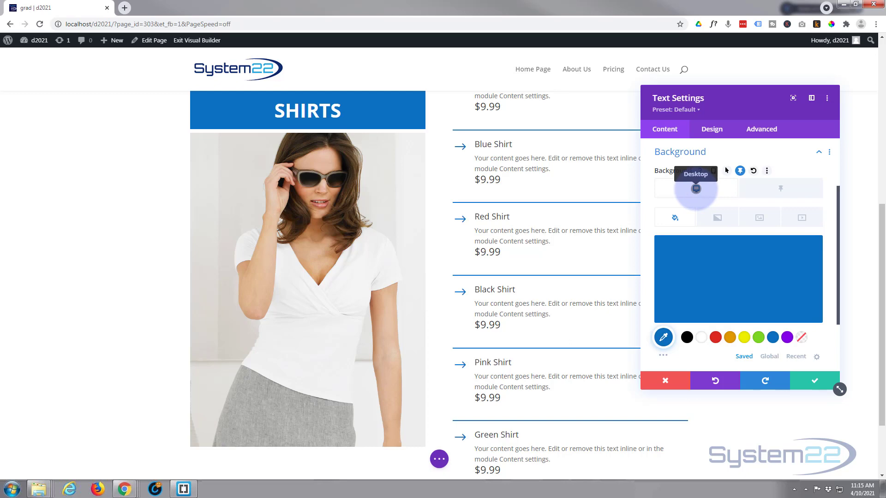
pyautogui.scroll(3, 595, 282)
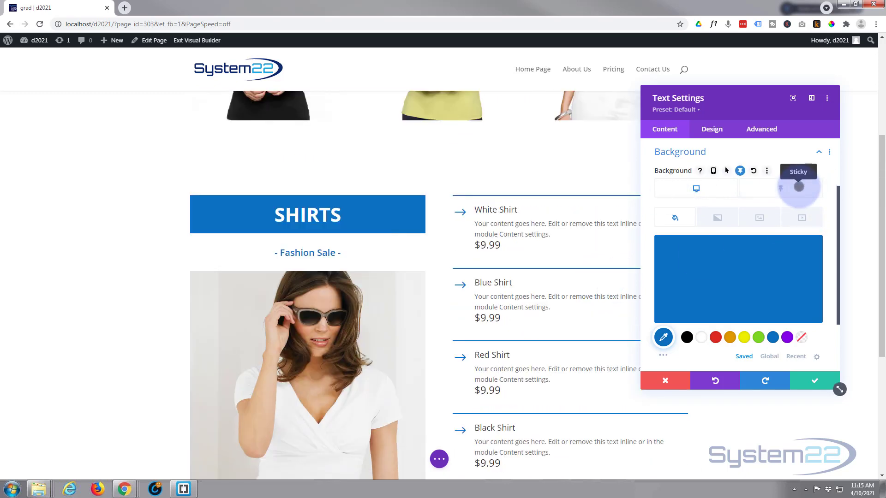
pyautogui.click(798, 187)
pyautogui.scroll(-3, 572, 265)
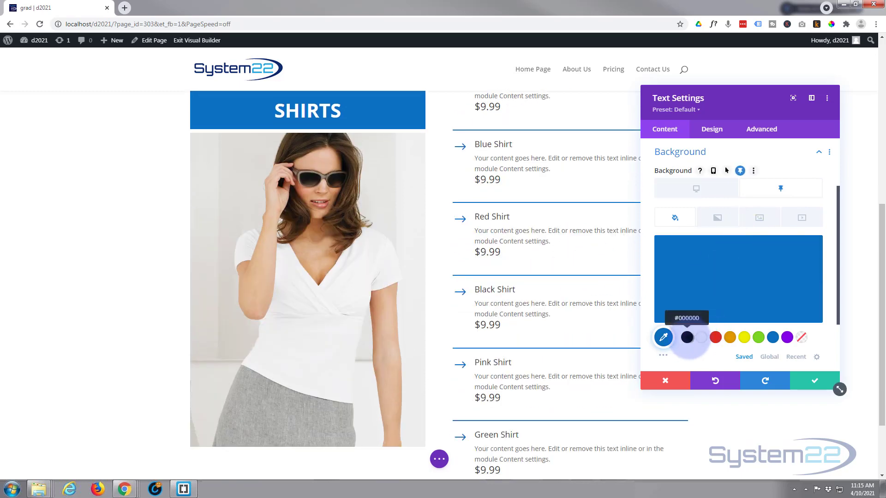
pyautogui.click(687, 337)
# - Preview the Shirts heading's default and sticky backgrounds while the shirt list scrolls, and save the text settings
pyautogui.scroll(2, 519, 355)
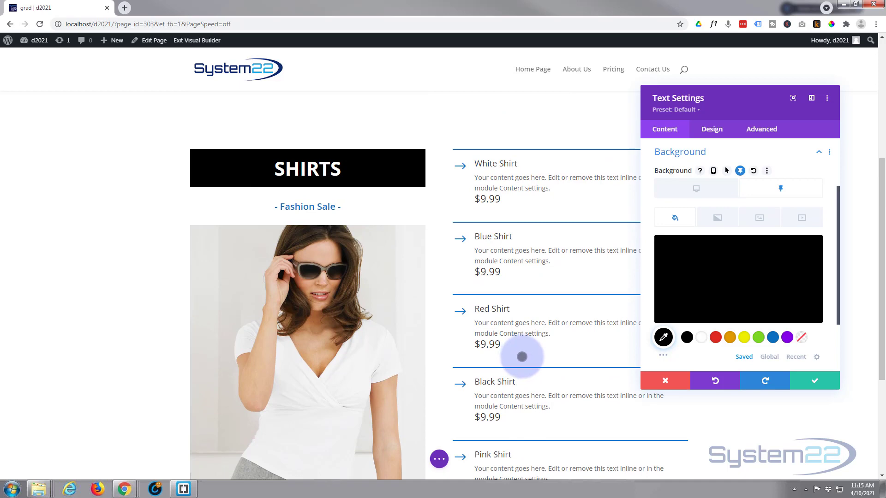
pyautogui.scroll(-2, 522, 356)
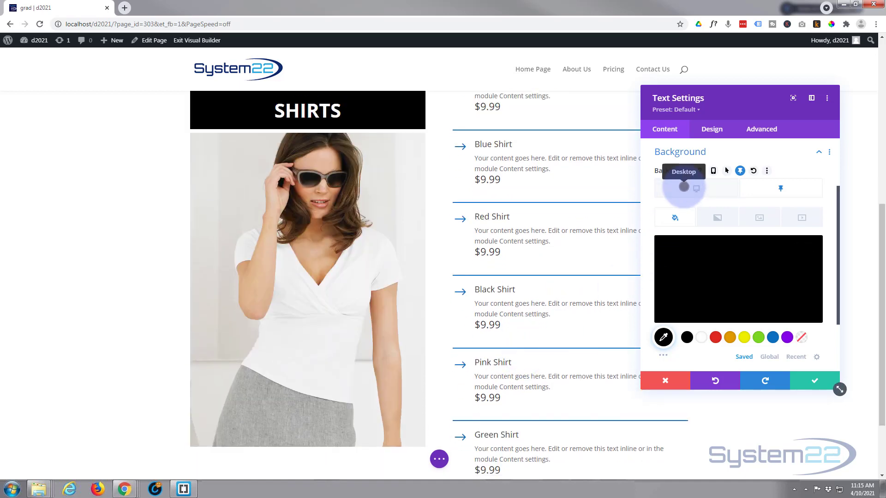
pyautogui.click(683, 187)
pyautogui.scroll(2, 611, 299)
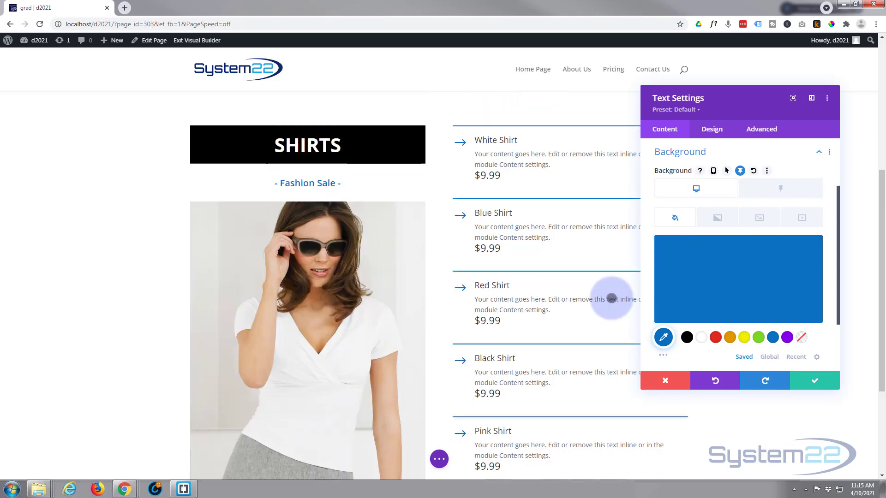
pyautogui.scroll(2, 612, 299)
pyautogui.scroll(-3, 611, 298)
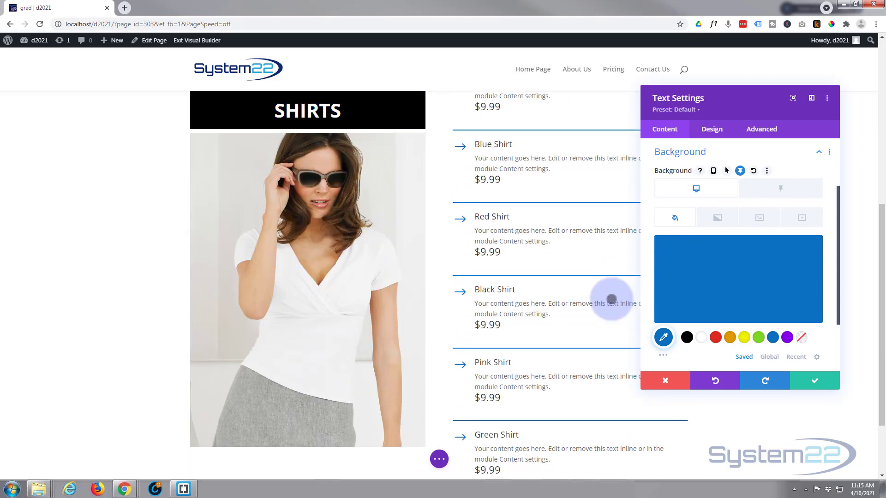
pyautogui.scroll(2, 611, 300)
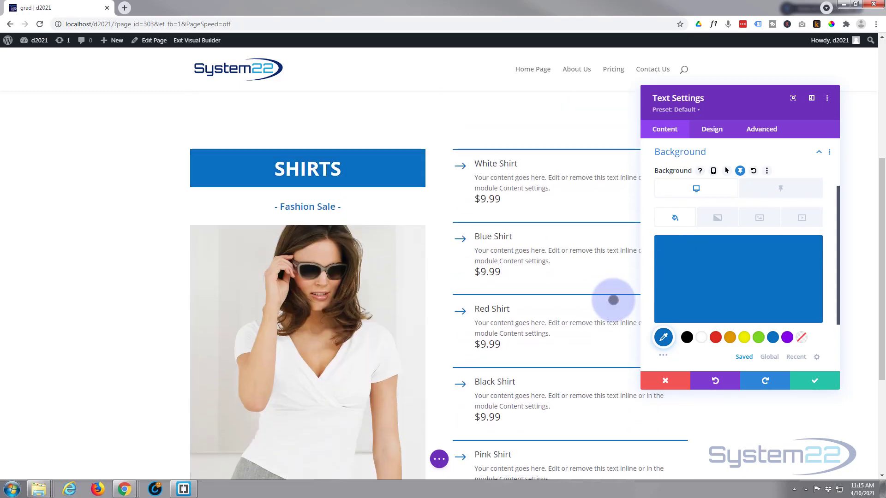
pyautogui.scroll(-2, 613, 300)
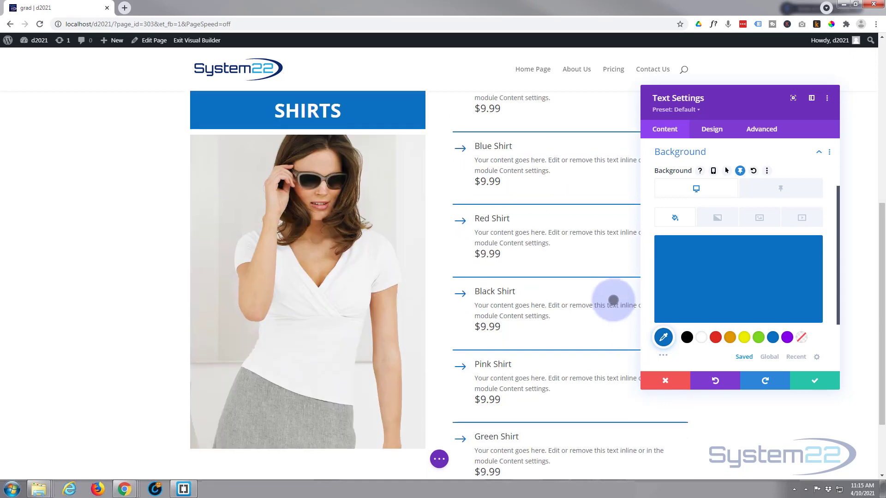
pyautogui.scroll(2, 613, 300)
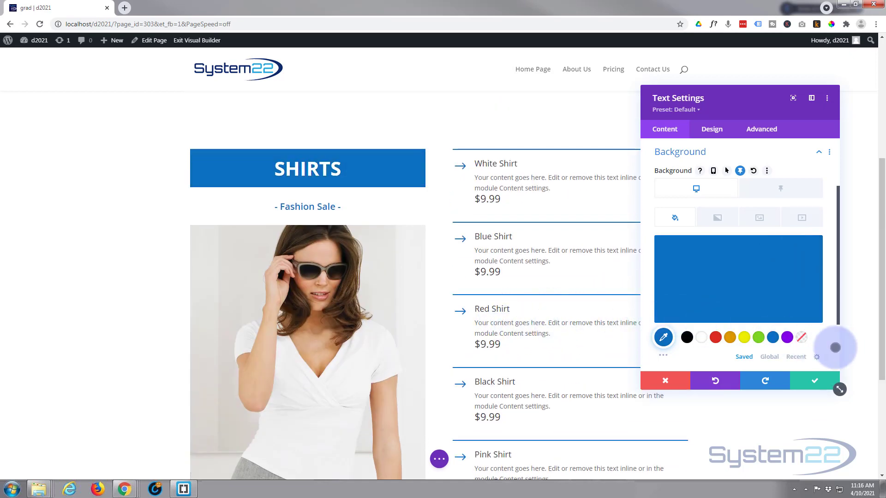
pyautogui.click(815, 381)
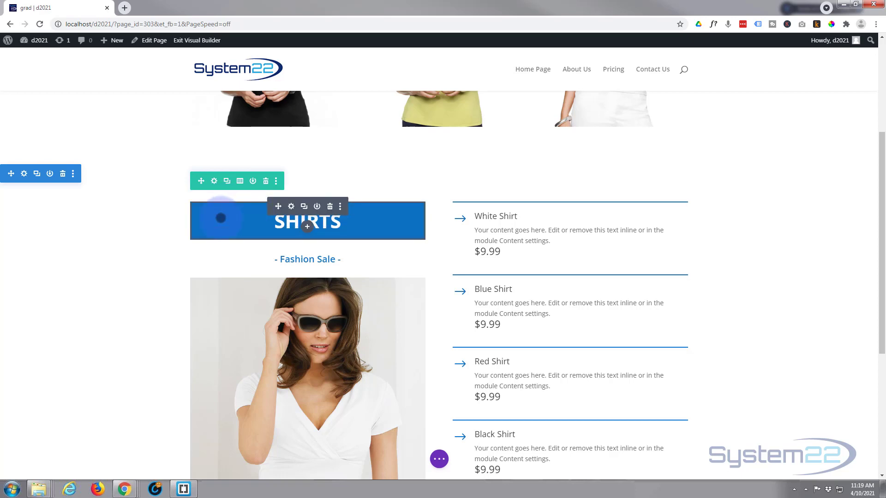
# - Set the Shirts heading's bottom sticky limit to Row in its scroll effects and save the settings
pyautogui.scroll(-2, 216, 230)
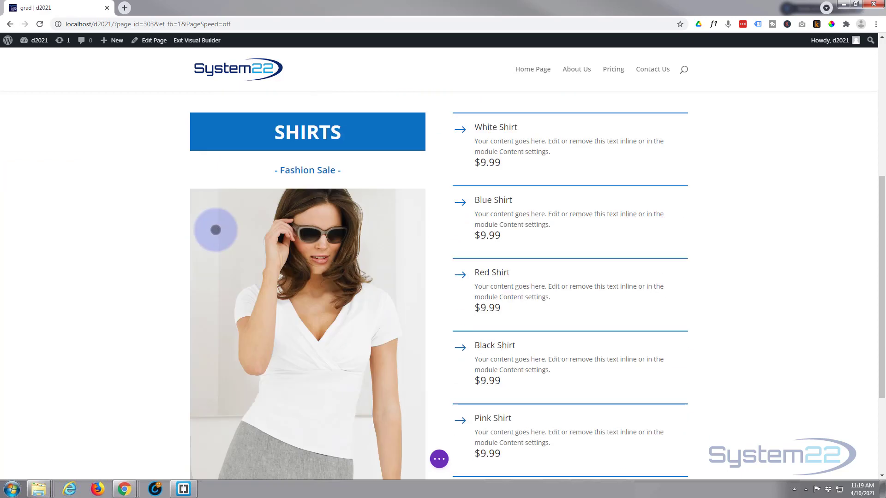
pyautogui.scroll(-3, 215, 229)
pyautogui.scroll(2, 213, 230)
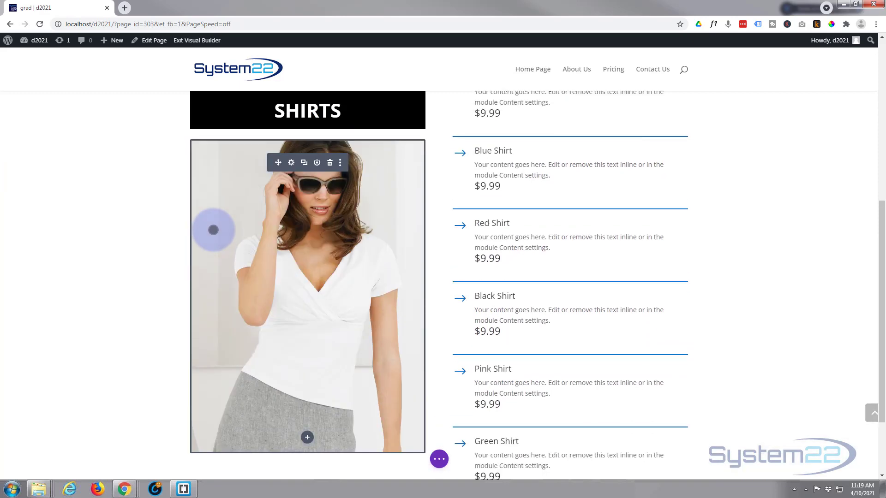
pyautogui.scroll(2, 213, 230)
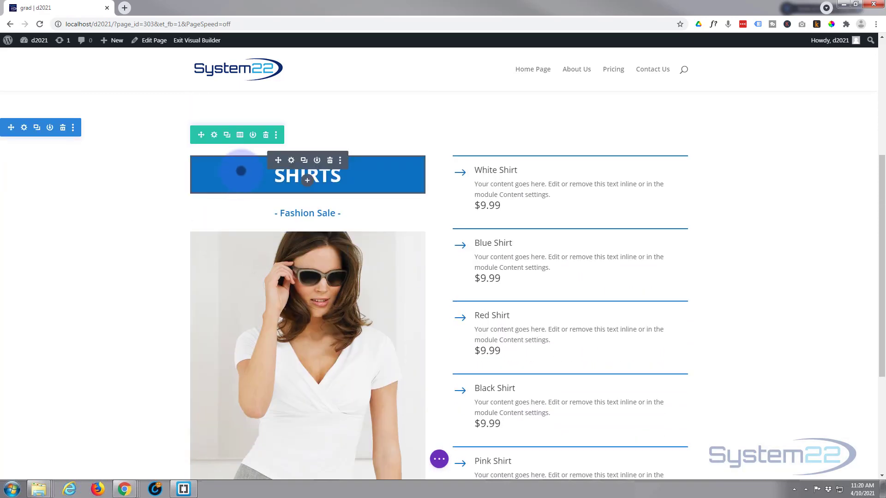
pyautogui.click(290, 160)
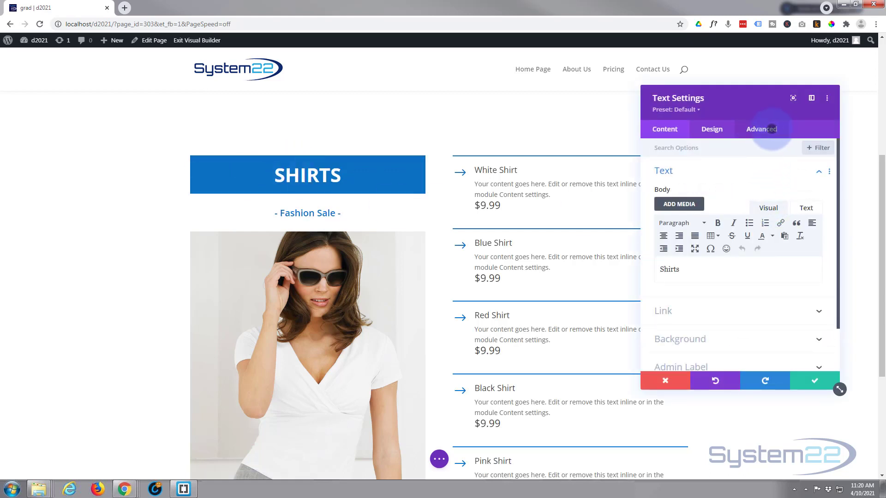
pyautogui.click(775, 129)
pyautogui.click(736, 310)
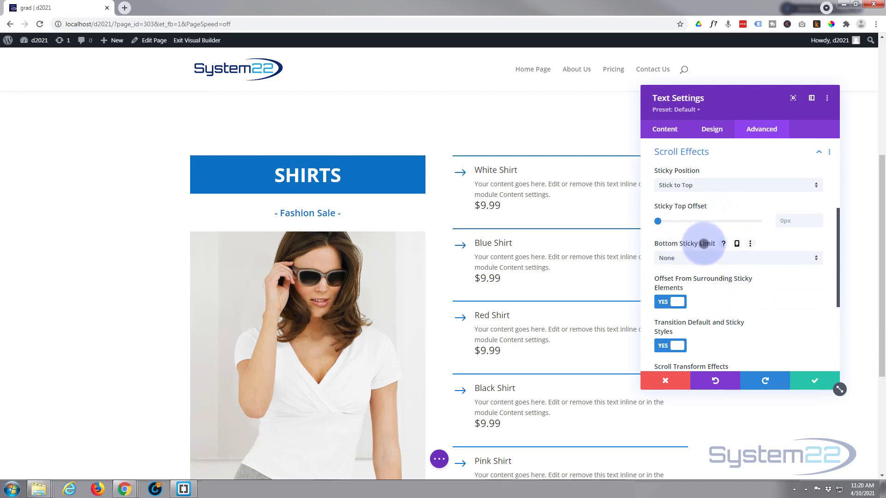
pyautogui.click(709, 258)
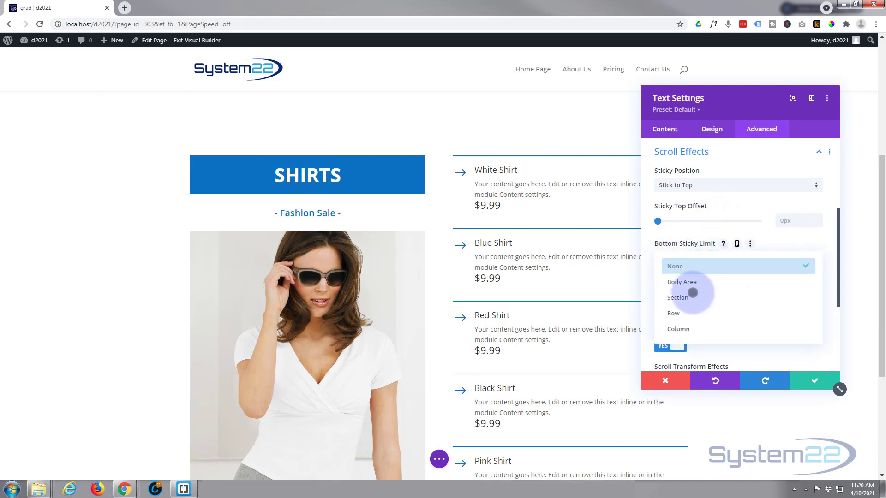
pyautogui.click(686, 312)
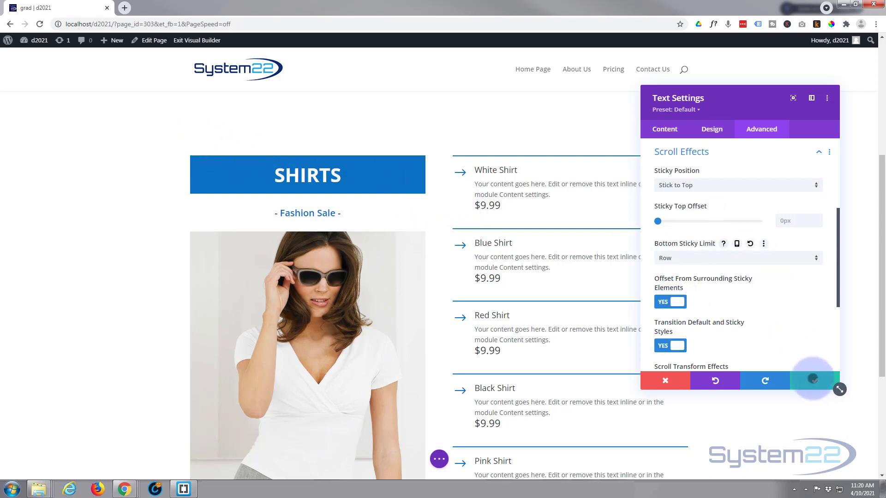
pyautogui.click(814, 379)
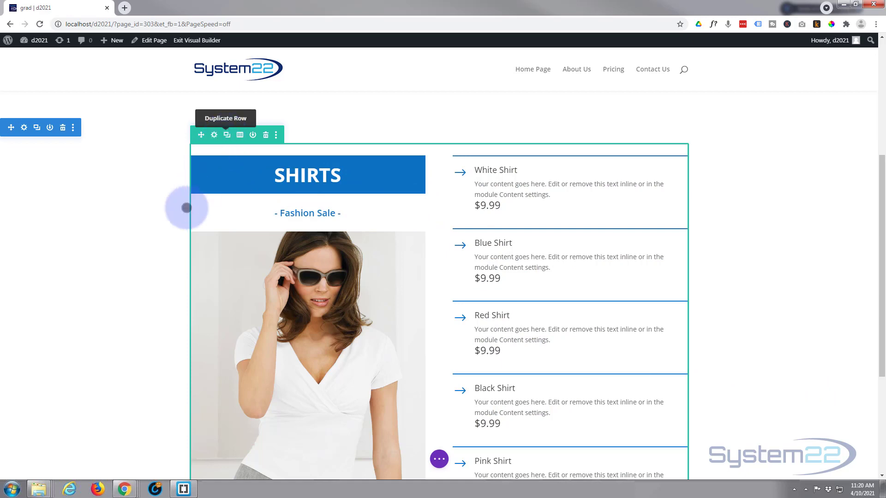
# - Duplicate the Shirts row and retitle the copy's heading as Dresses
pyautogui.scroll(-3, 179, 236)
pyautogui.scroll(-7, 180, 236)
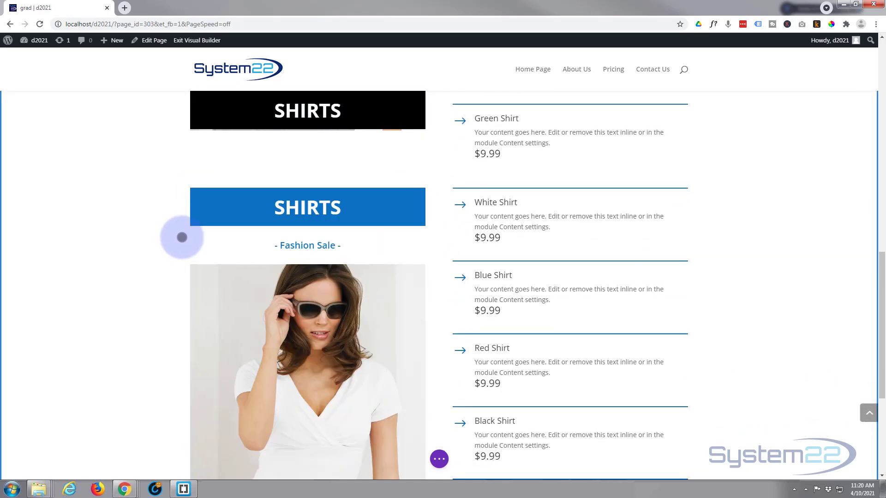
pyautogui.scroll(-3, 183, 237)
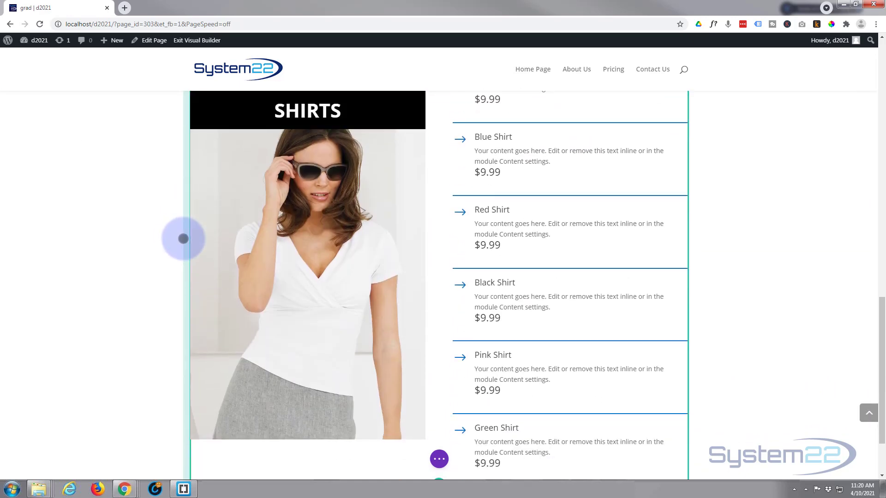
pyautogui.scroll(3, 185, 239)
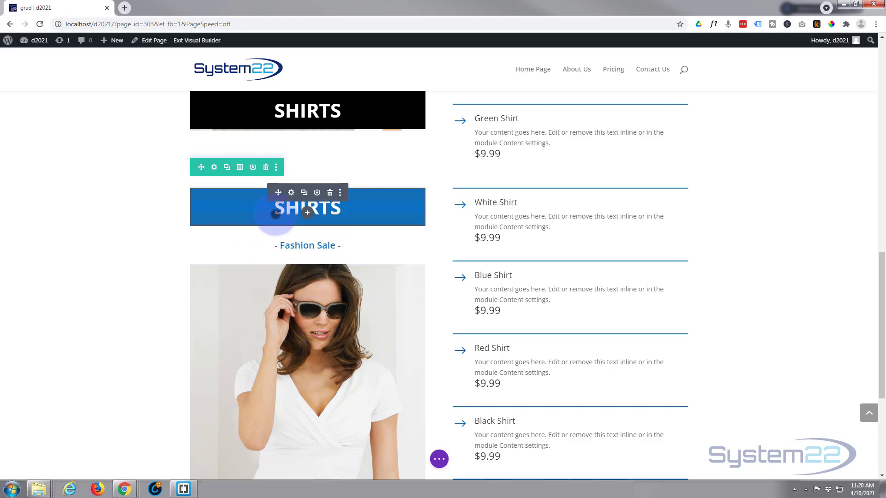
pyautogui.click(347, 206)
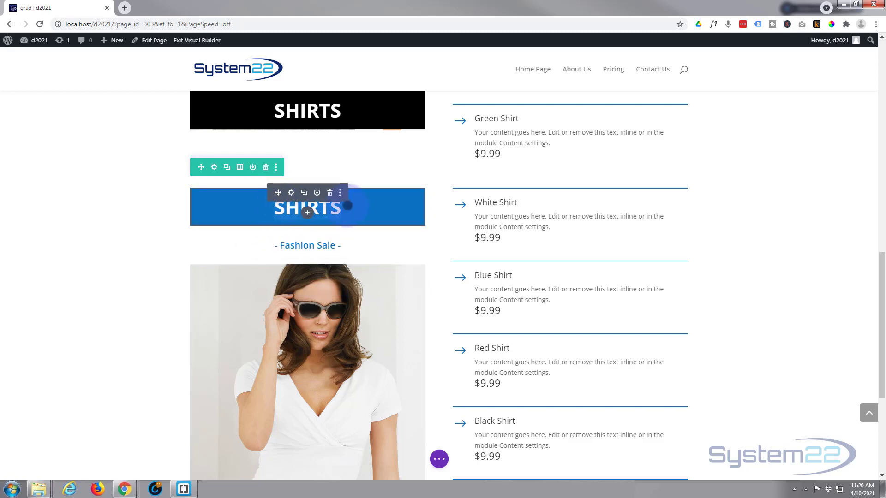
pyautogui.write('DRE')
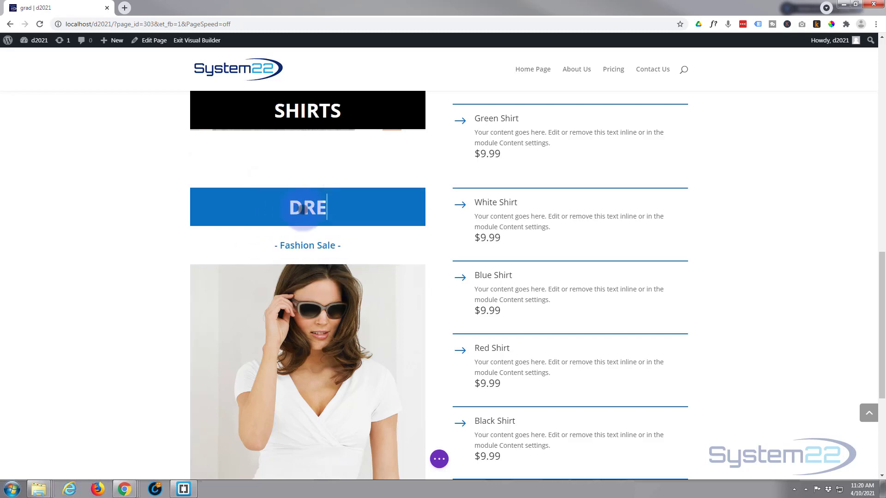
pyautogui.write('SSES')
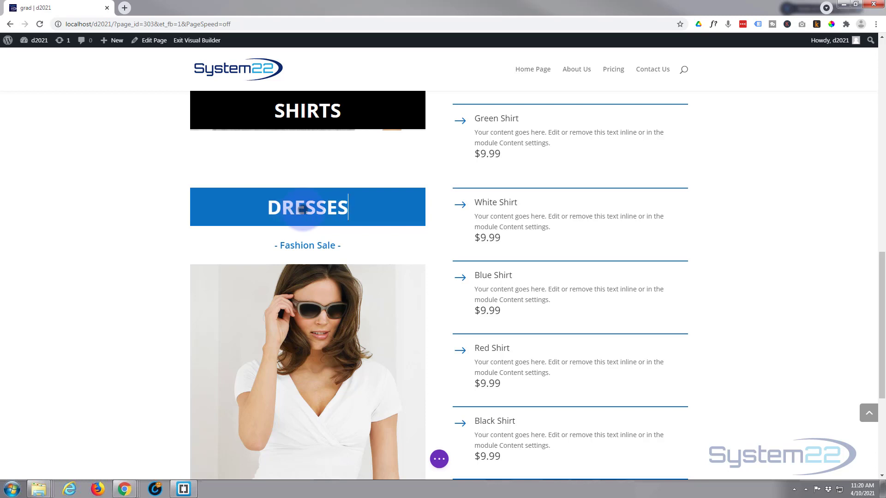
# - Retitle the first four blurbs in the Dresses row as White Dress, Blue Dress, Red Dress and Black Dress
pyautogui.moveTo(496, 202)
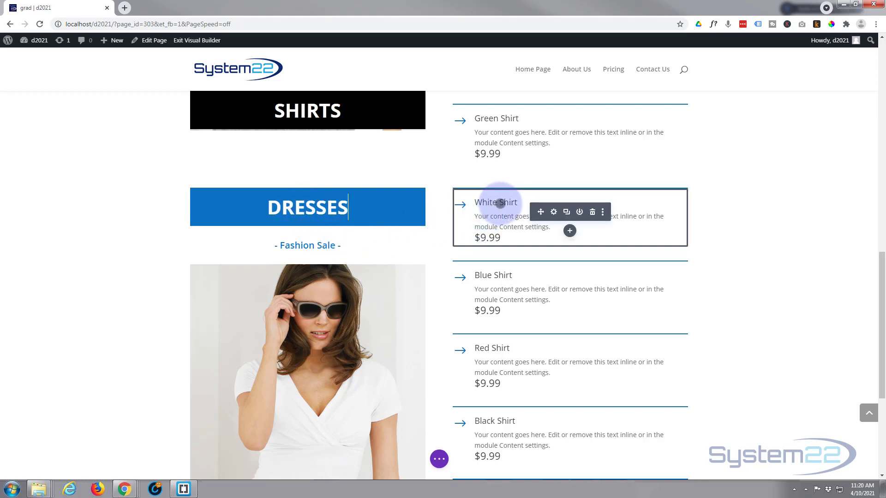
pyautogui.moveTo(499, 202); pyautogui.dragTo(515, 202)
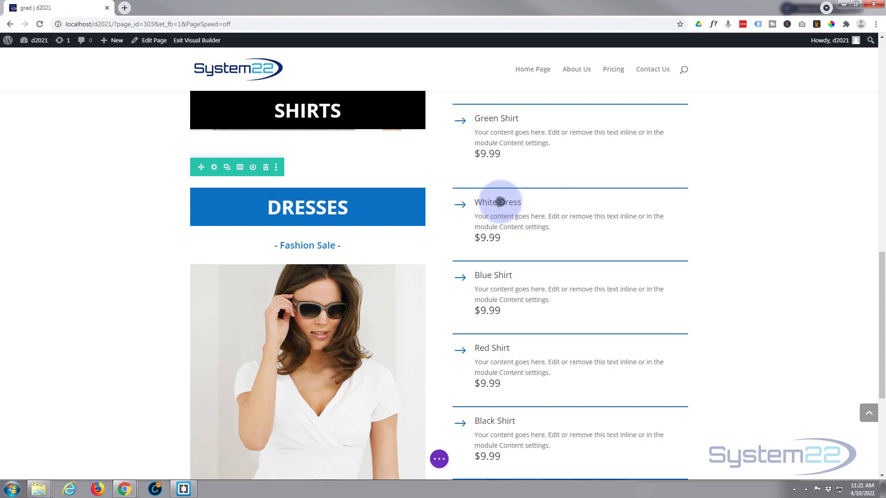
pyautogui.moveTo(499, 202); pyautogui.dragTo(529, 202)
pyautogui.hotkey('ctrl', 'c')
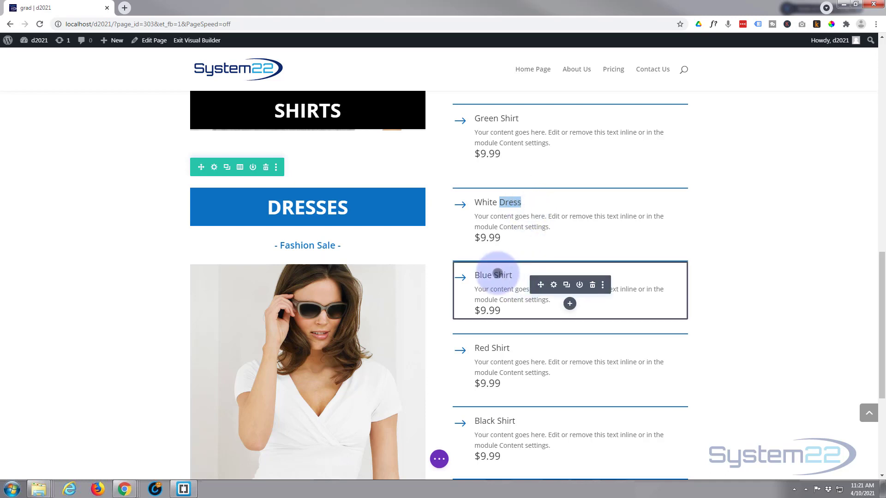
pyautogui.doubleClick(502, 274)
pyautogui.hotkey('ctrl', 'v')
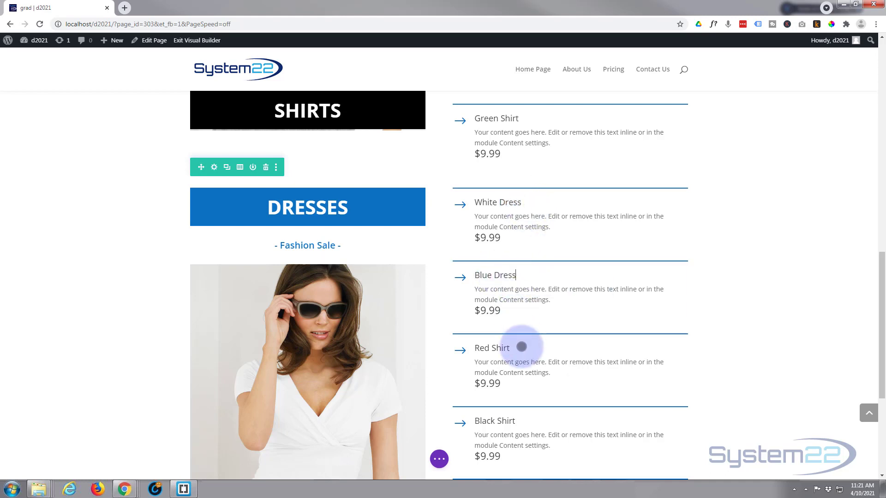
pyautogui.doubleClick(493, 349)
pyautogui.hotkey('ctrl', 'v')
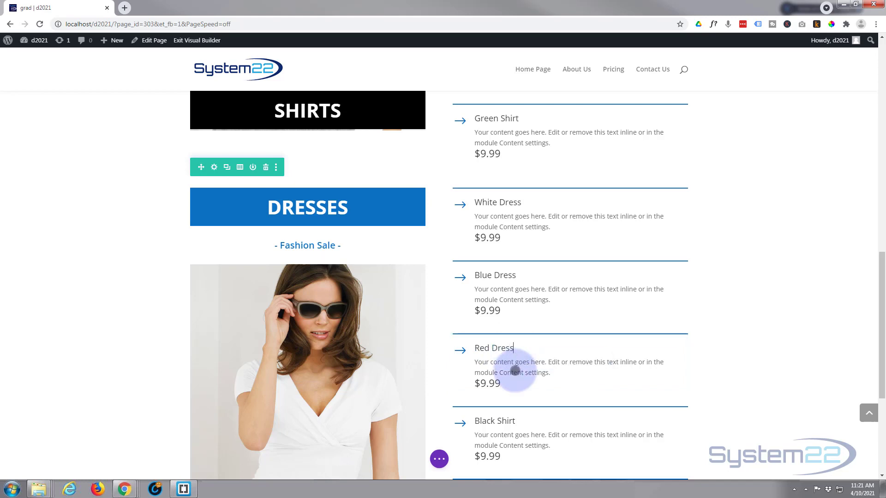
pyautogui.doubleClick(508, 421)
pyautogui.hotkey('ctrl', 'v')
pyautogui.scroll(-2, 526, 422)
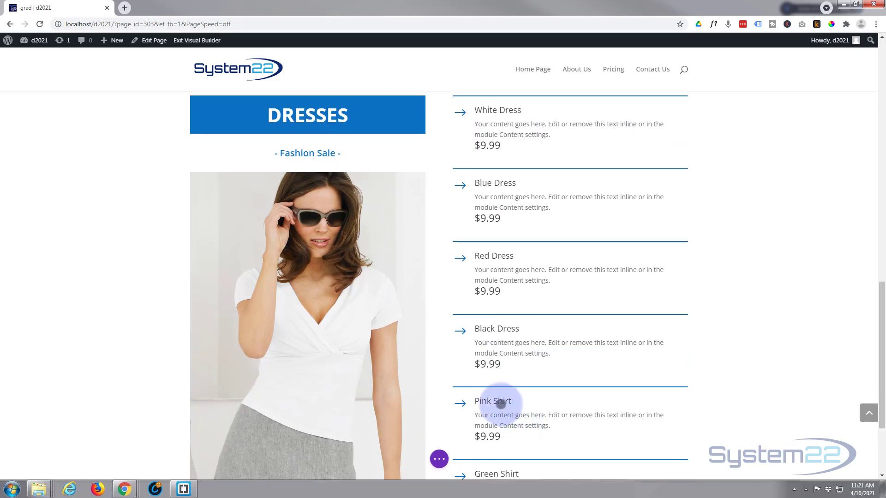
# - Retitle the last two blurbs in the Dresses row as Pink Dress and Green Dress
pyautogui.moveTo(494, 399); pyautogui.dragTo(523, 396)
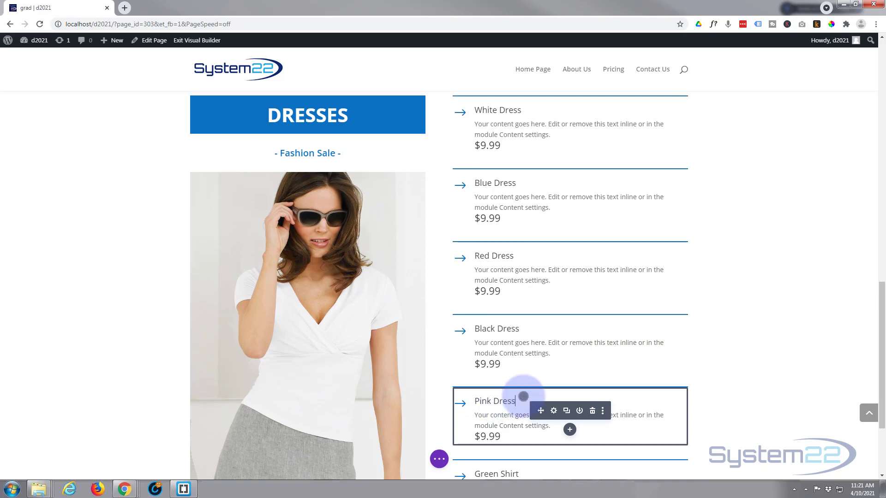
pyautogui.scroll(-3, 523, 396)
pyautogui.moveTo(500, 343); pyautogui.dragTo(519, 343)
pyautogui.write('Dress')
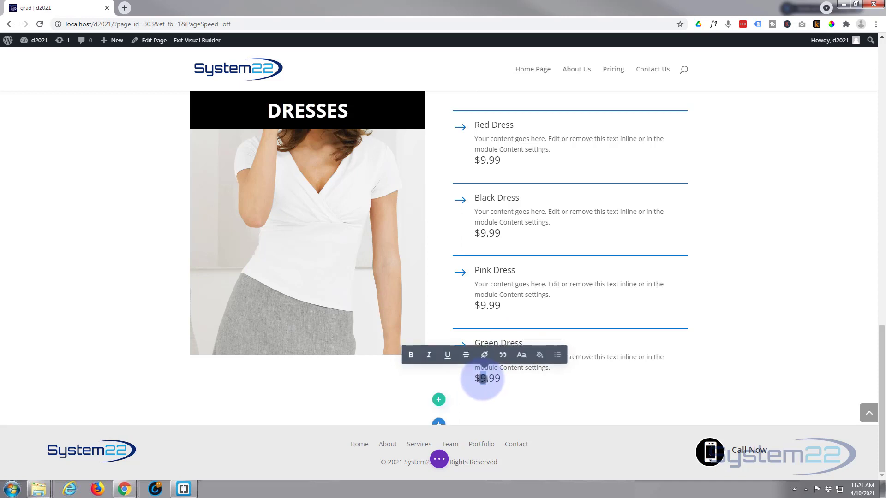
# - Set the price in all six dress blurbs to $14.99, from Green Dress up to White Dress
pyautogui.write('14')
pyautogui.moveTo(485, 311); pyautogui.dragTo(481, 305)
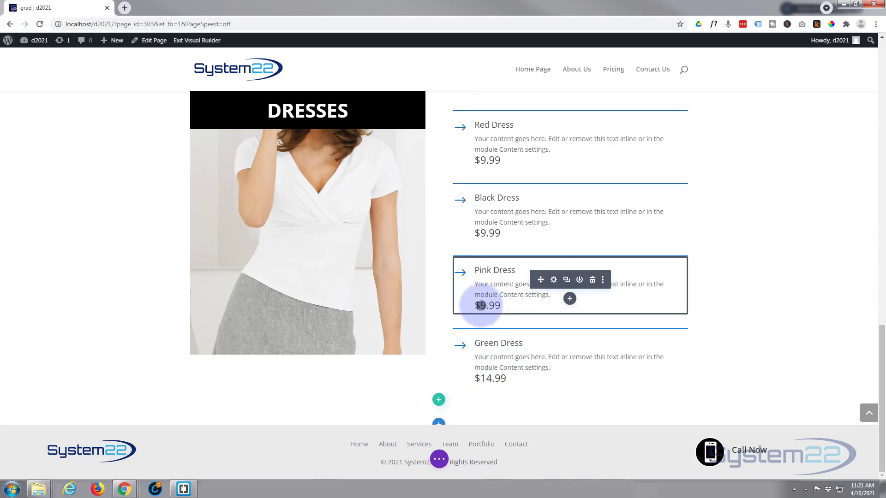
pyautogui.write('14')
pyautogui.moveTo(480, 233); pyautogui.dragTo(486, 233)
pyautogui.write('14')
pyautogui.moveTo(487, 160); pyautogui.dragTo(480, 160)
pyautogui.write('14')
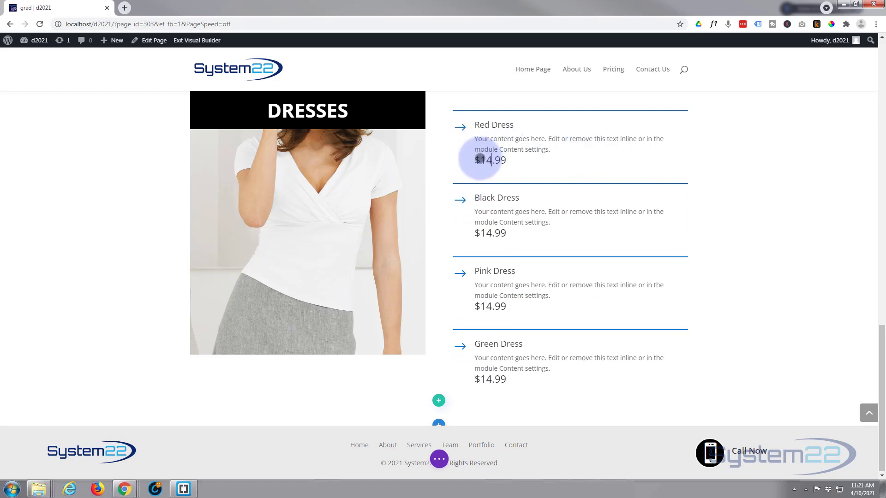
pyautogui.scroll(1, 487, 166)
pyautogui.scroll(3, 487, 166)
pyautogui.moveTo(486, 225); pyautogui.dragTo(480, 226)
pyautogui.write('14')
pyautogui.moveTo(485, 153); pyautogui.dragTo(481, 153)
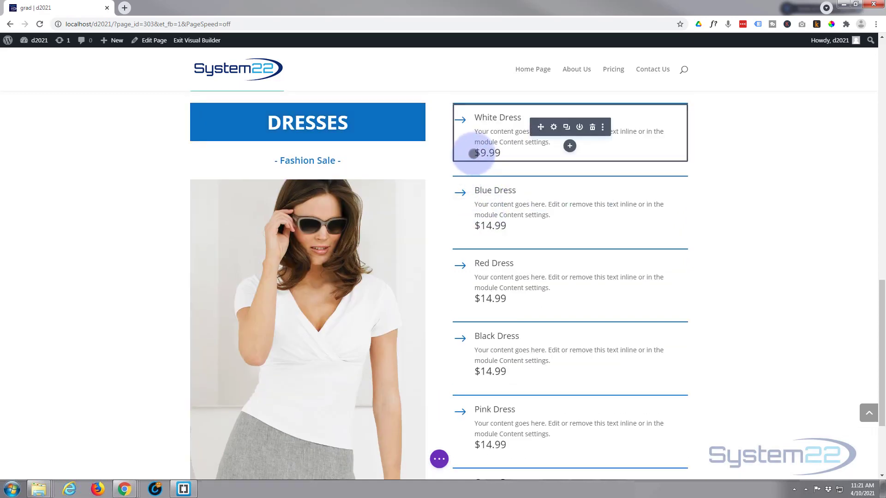
pyautogui.write('14')
# - Replace the Dresses row's photo with the patterned dress image 95.jpg from the media library and save the image settings
pyautogui.scroll(4, 744, 190)
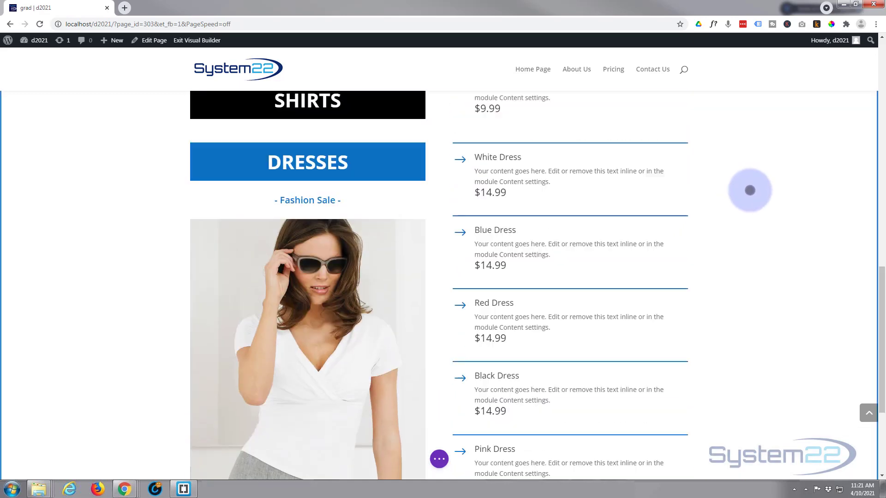
pyautogui.scroll(3, 749, 190)
pyautogui.scroll(-6, 748, 190)
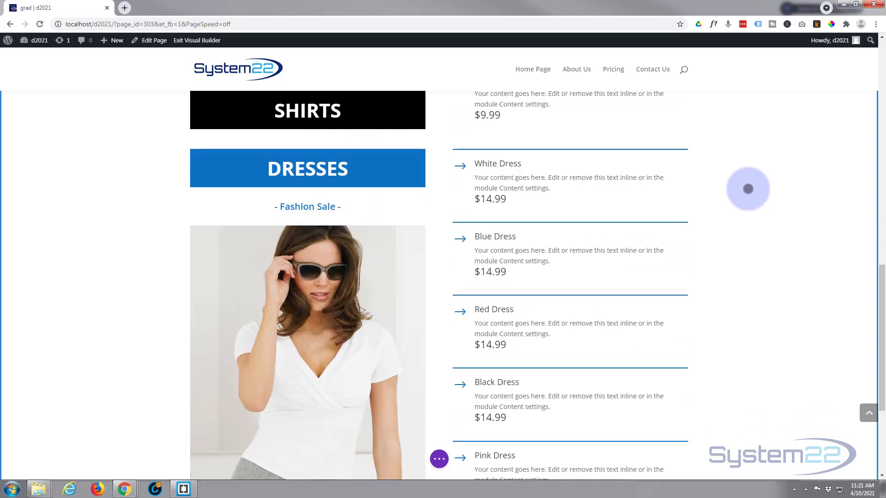
pyautogui.scroll(1, 747, 190)
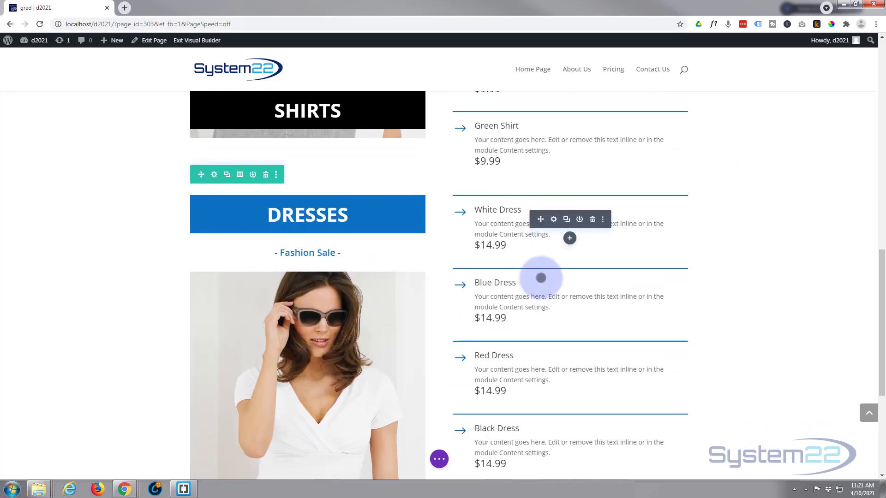
pyautogui.scroll(-2, 367, 334)
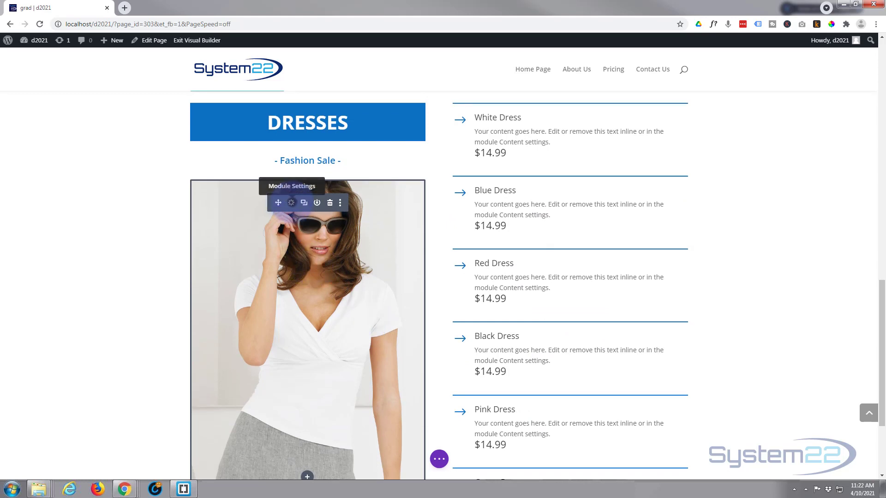
pyautogui.click(291, 202)
pyautogui.click(713, 225)
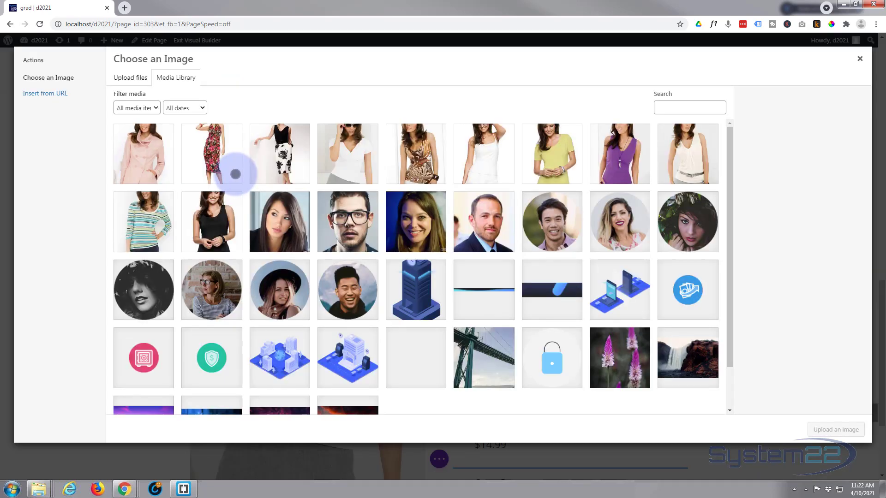
pyautogui.click(235, 174)
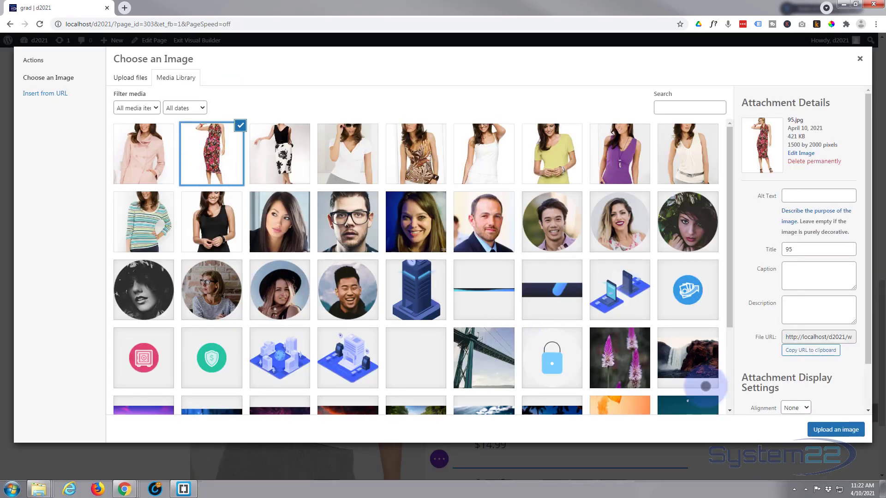
pyautogui.click(848, 428)
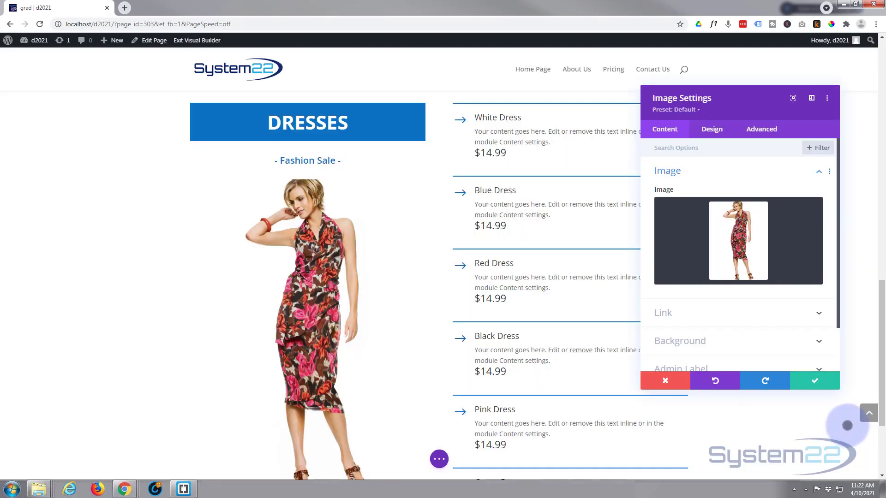
pyautogui.scroll(2, 511, 369)
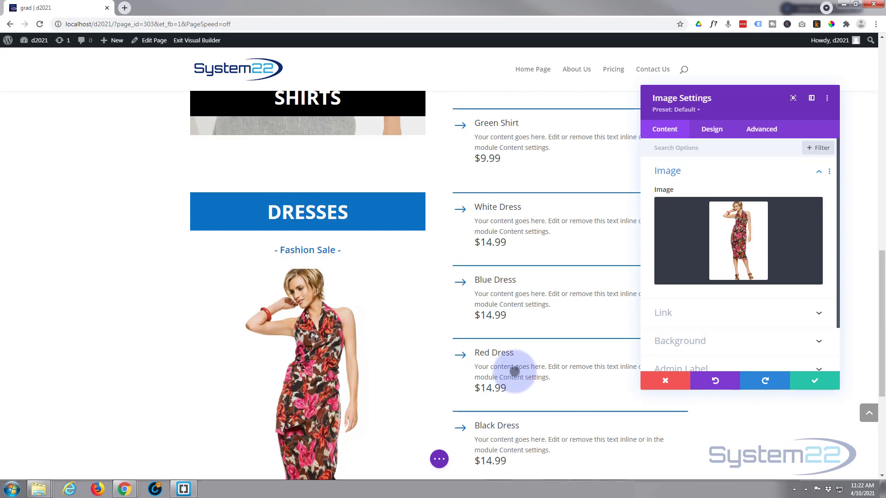
pyautogui.click(812, 380)
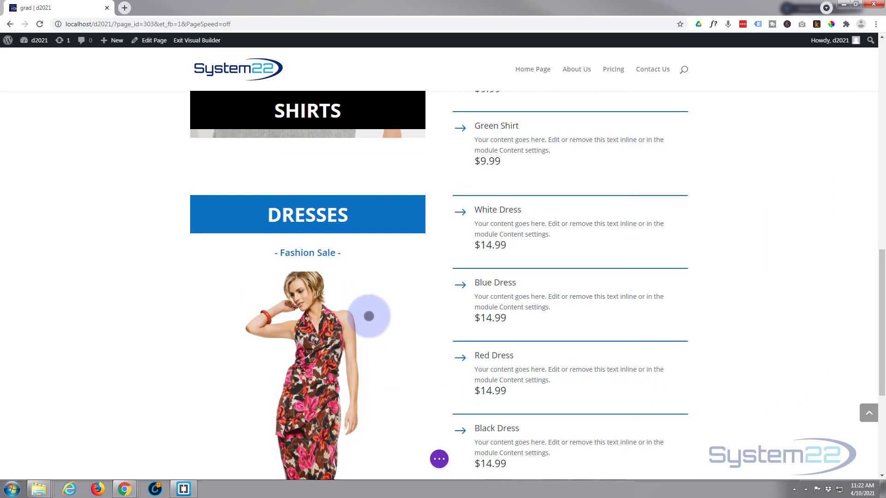
# - Save the page and exit the Visual Builder to the live page
pyautogui.scroll(-3, 387, 322)
pyautogui.scroll(5, 387, 324)
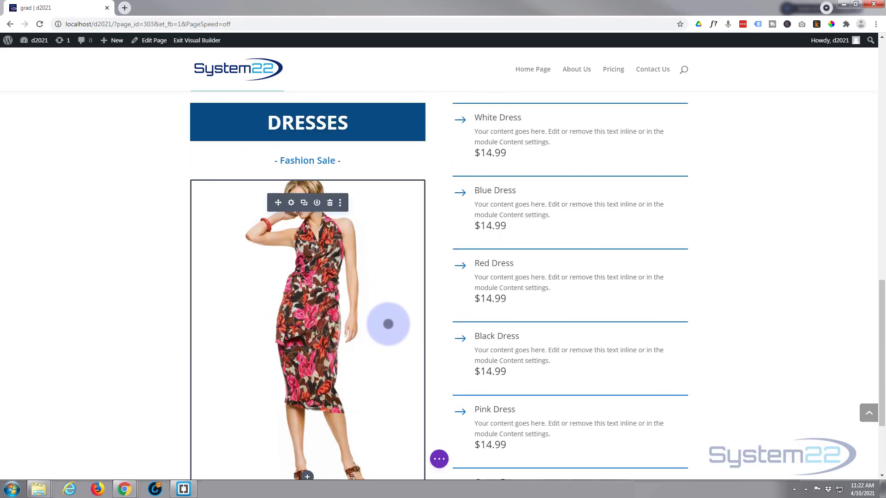
pyautogui.scroll(4, 388, 324)
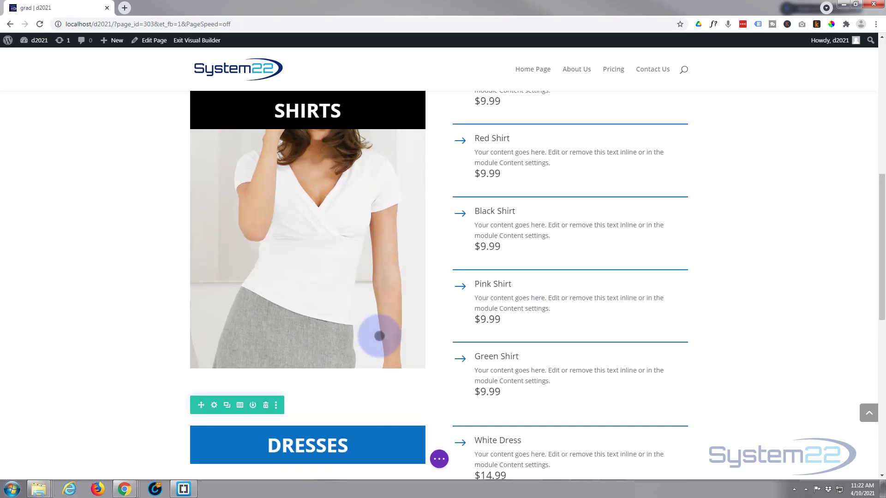
pyautogui.click(439, 459)
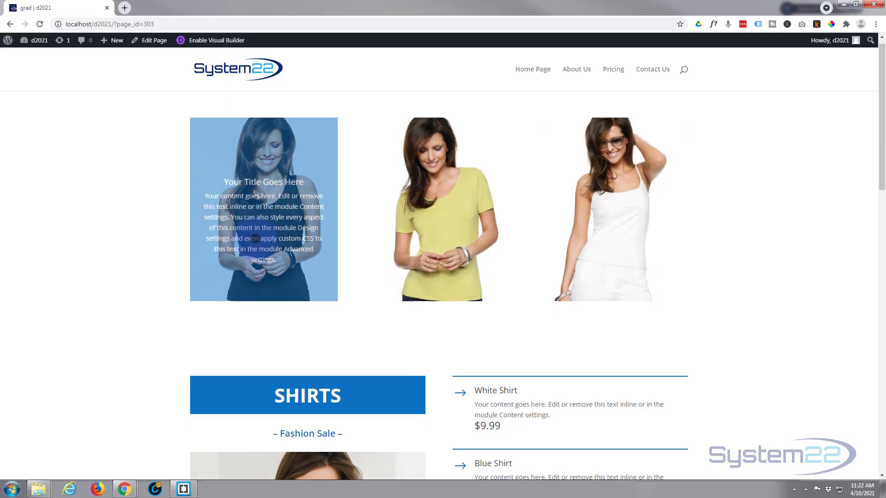
# - Examine on the live page how the sticky Shirts and Dresses headings change color and stop within their own rows
pyautogui.scroll(-6, 166, 247)
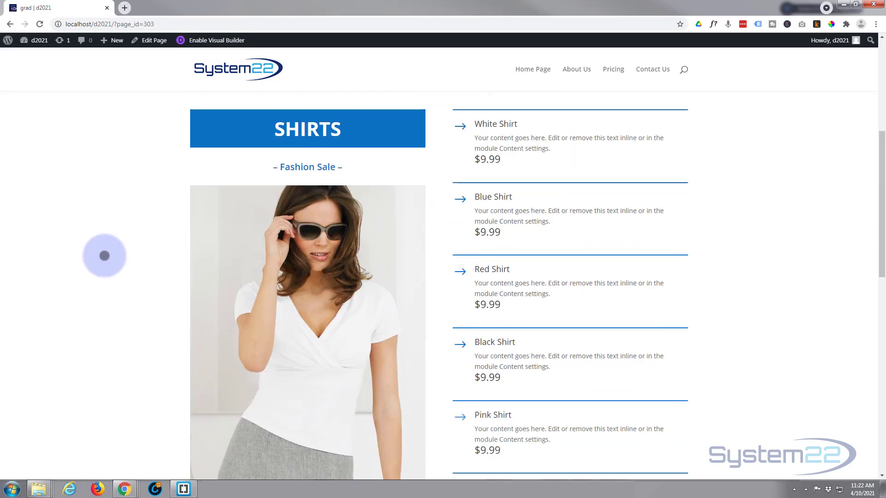
pyautogui.scroll(-1, 104, 256)
pyautogui.scroll(-2, 105, 254)
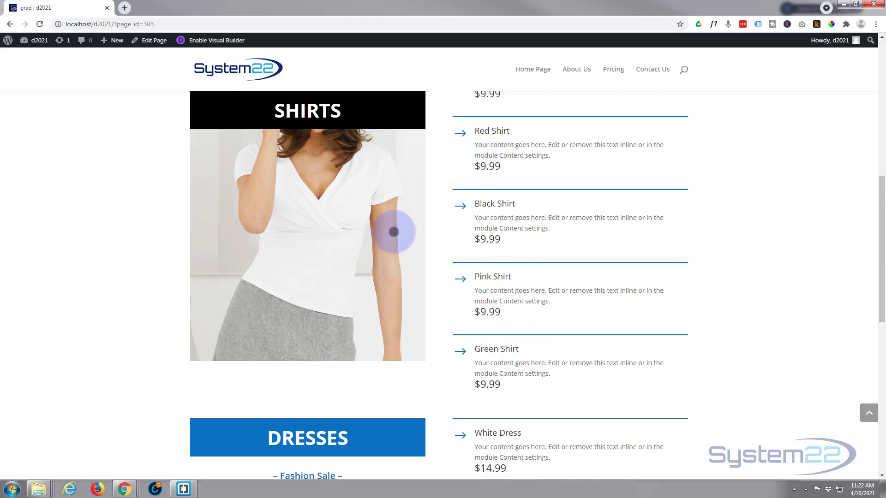
pyautogui.scroll(-5, 163, 180)
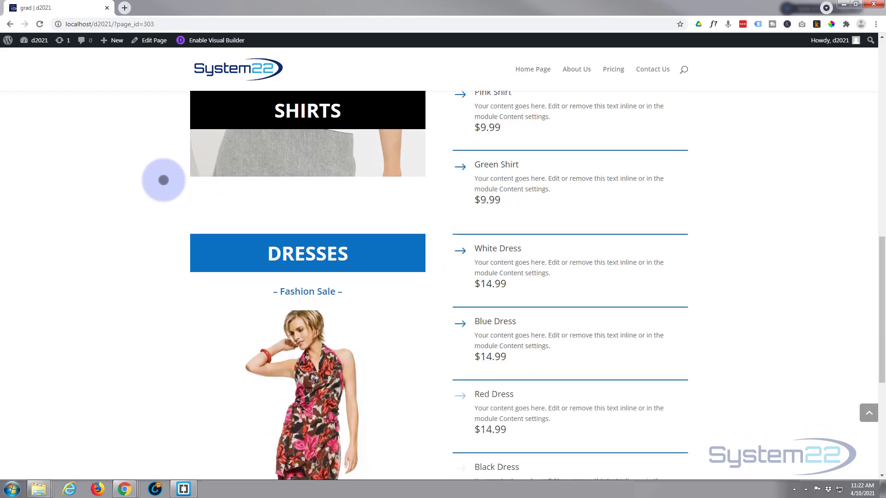
pyautogui.scroll(-2, 164, 180)
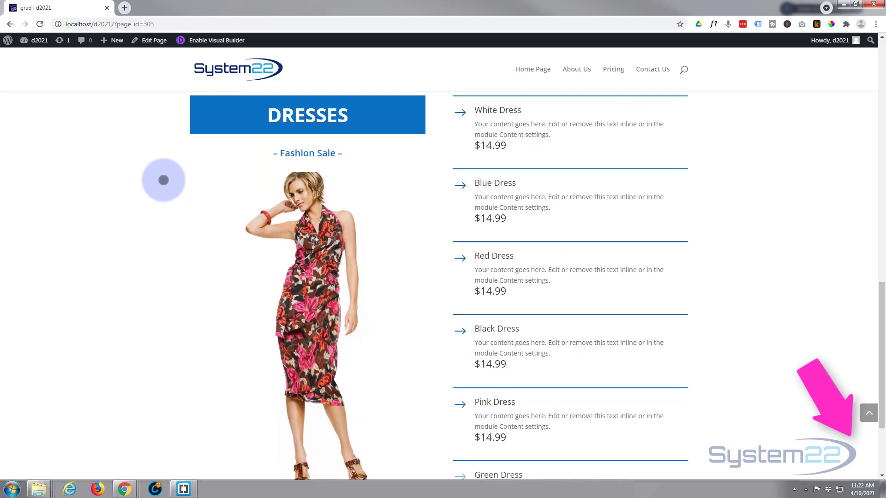
pyautogui.scroll(-2, 163, 180)
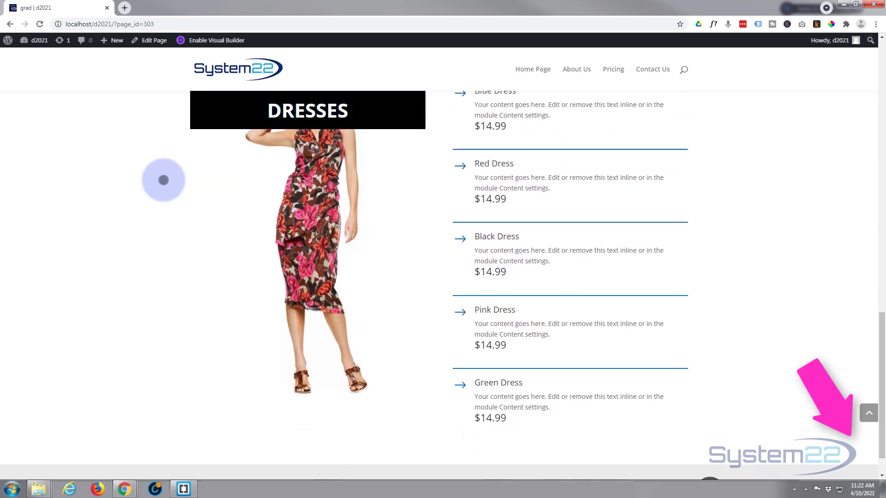
pyautogui.scroll(-1, 163, 180)
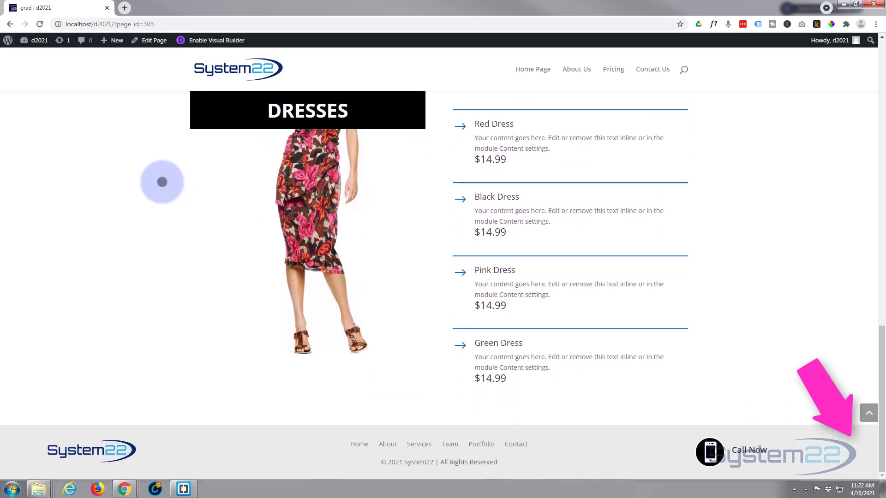
pyautogui.scroll(3, 162, 182)
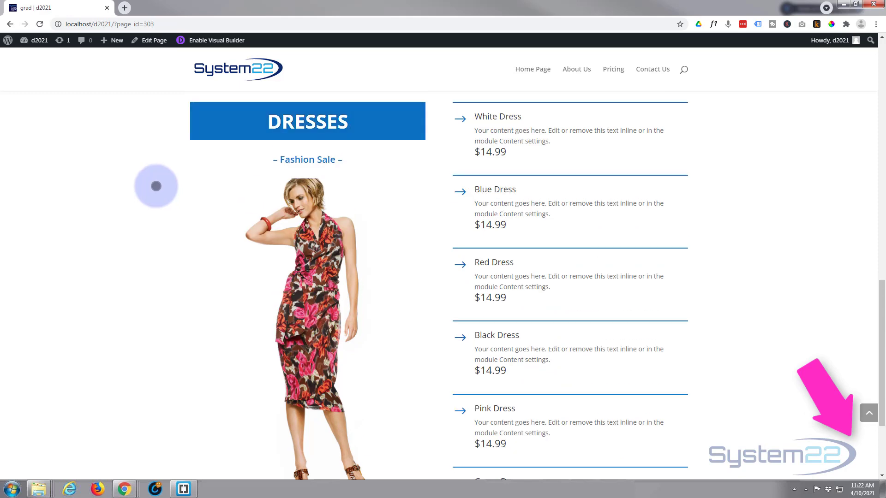
pyautogui.scroll(-3, 158, 275)
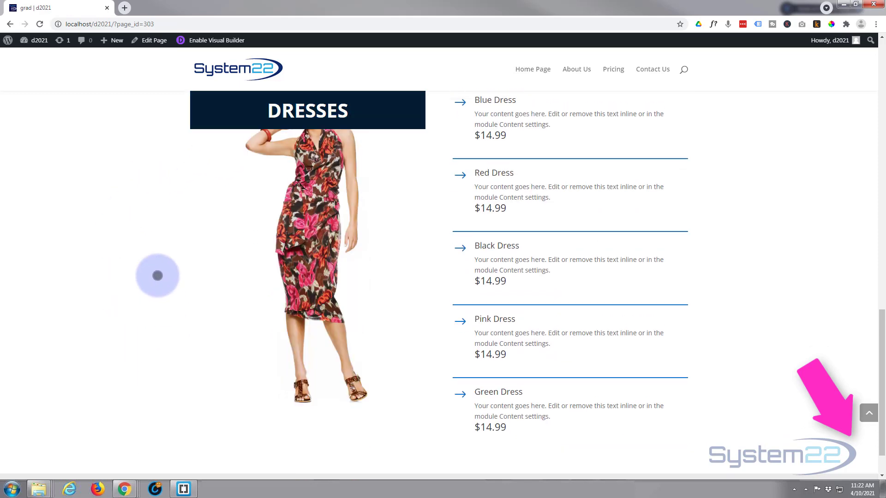
pyautogui.scroll(10, 158, 276)
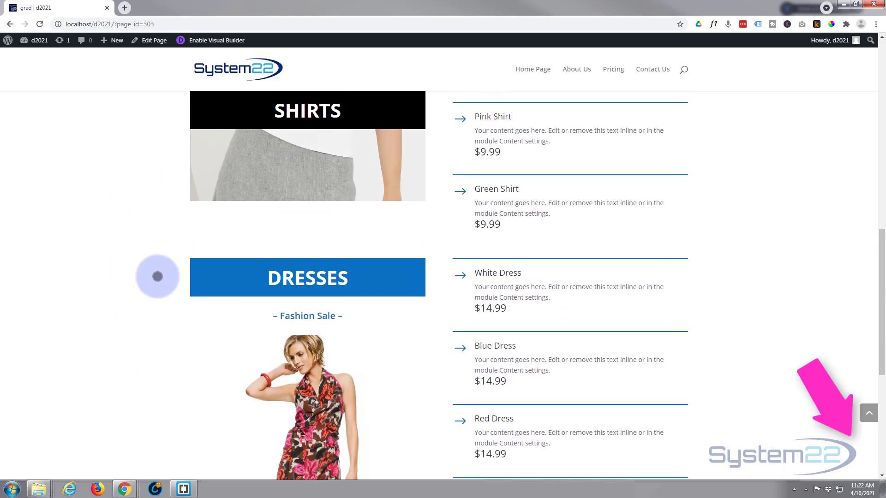
pyautogui.scroll(7, 157, 276)
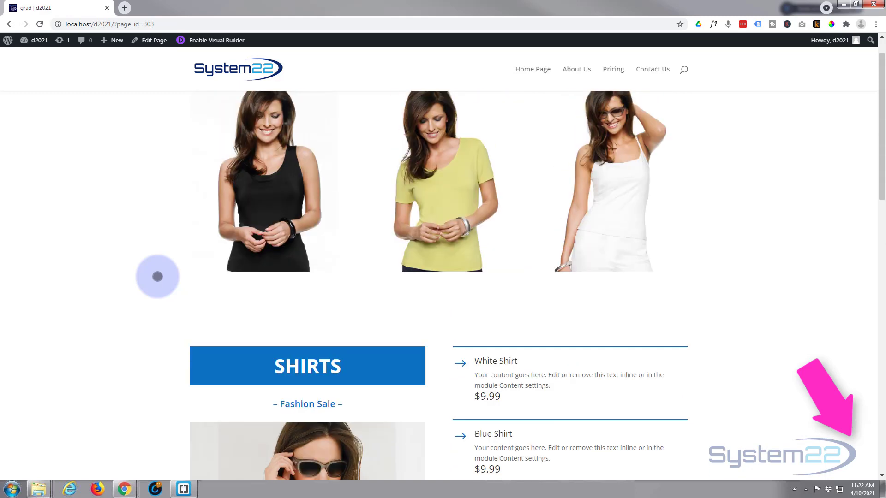
pyautogui.scroll(-5, 157, 277)
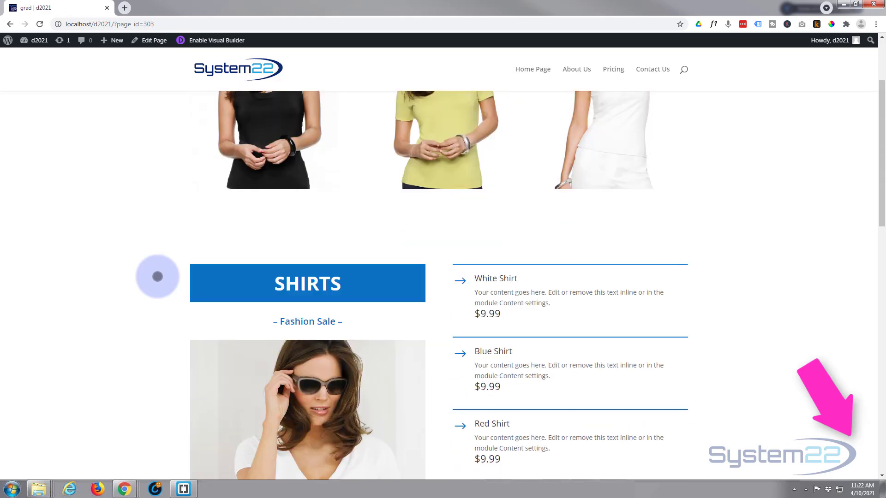
pyautogui.scroll(-2, 157, 276)
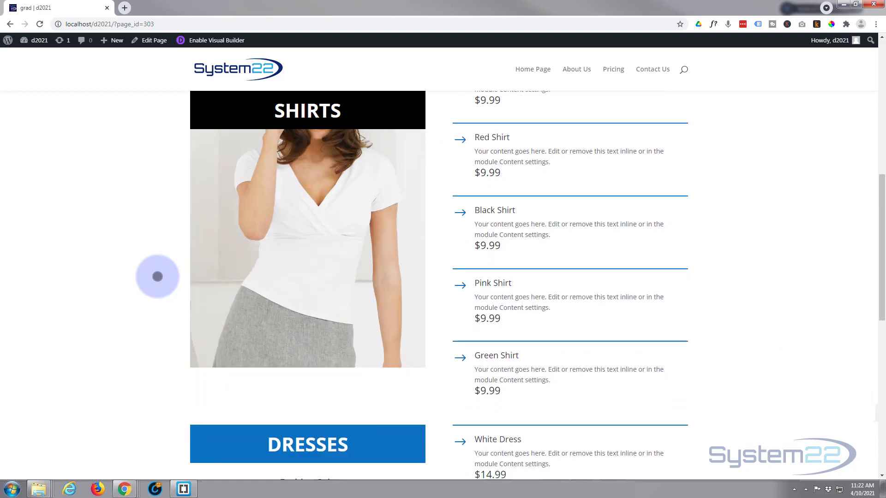
pyautogui.scroll(2, 157, 276)
pyautogui.scroll(-1, 157, 277)
pyautogui.scroll(-10, 158, 277)
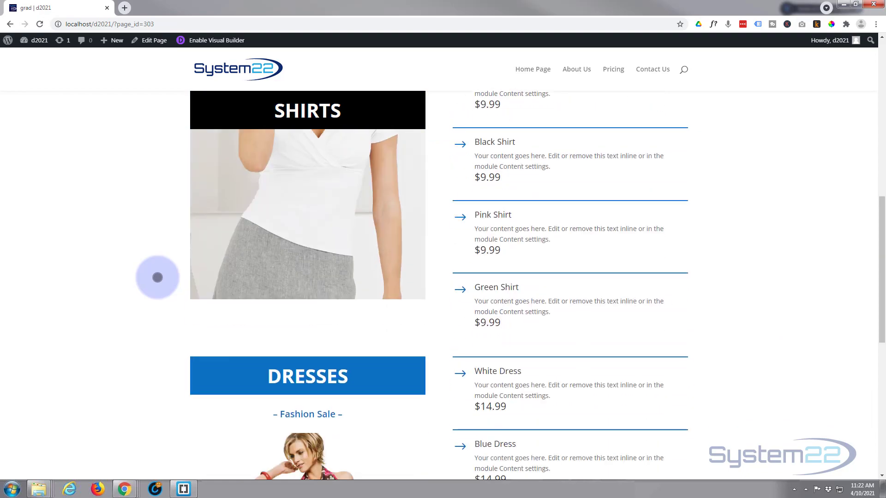
pyautogui.scroll(-2, 158, 277)
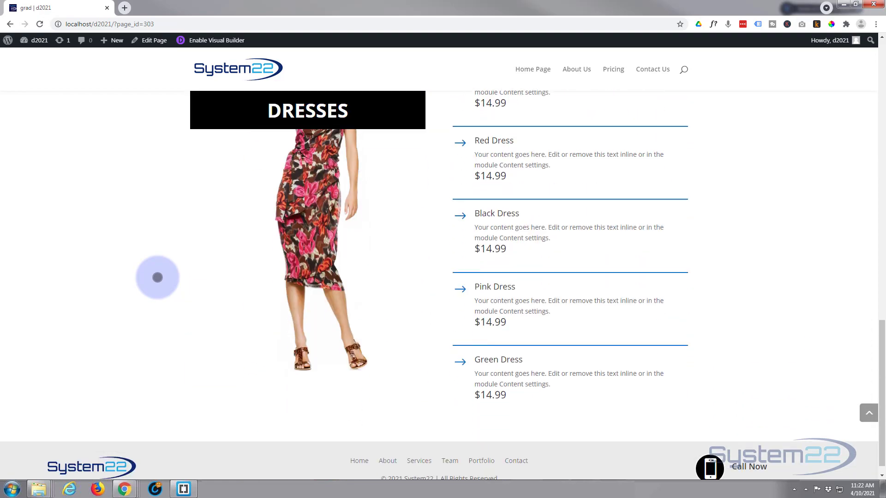
pyautogui.scroll(9, 158, 277)
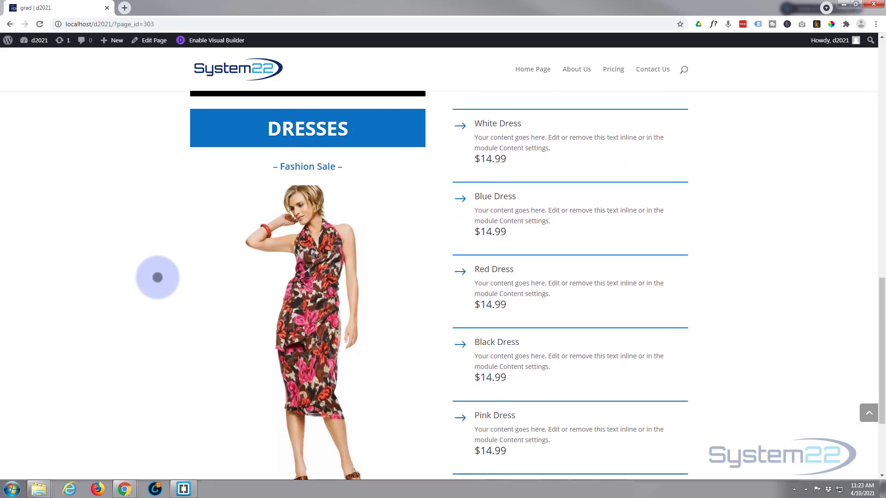
pyautogui.scroll(10, 157, 277)
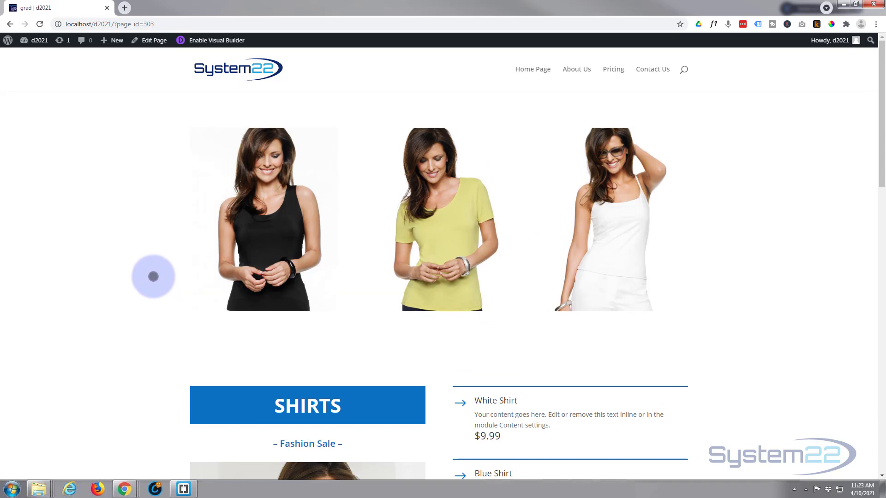
pyautogui.scroll(-6, 153, 277)
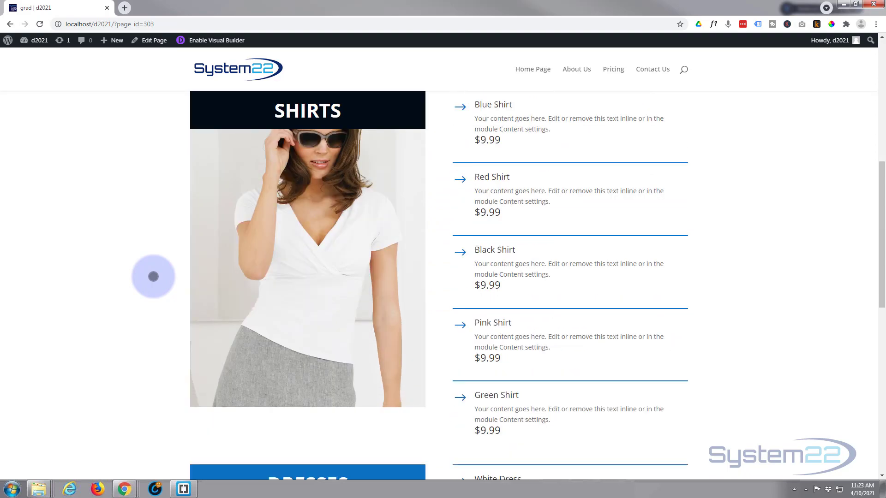
pyautogui.scroll(-9, 153, 277)
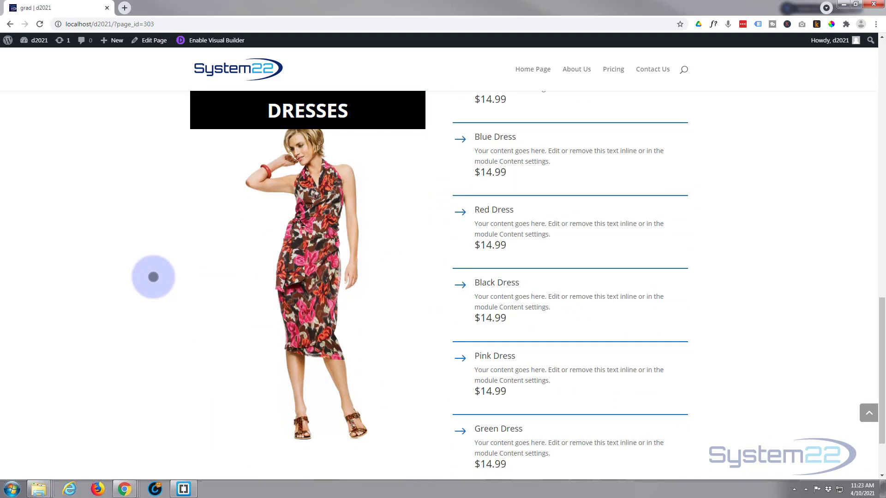
pyautogui.scroll(-2, 153, 277)
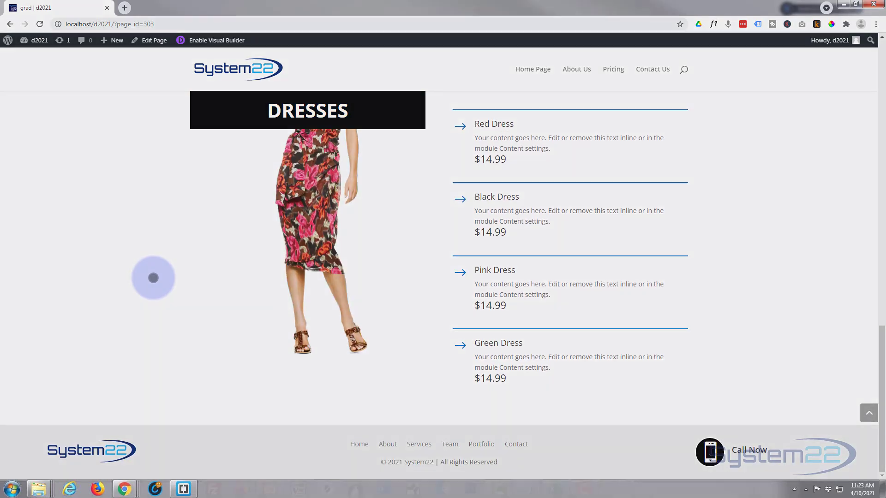